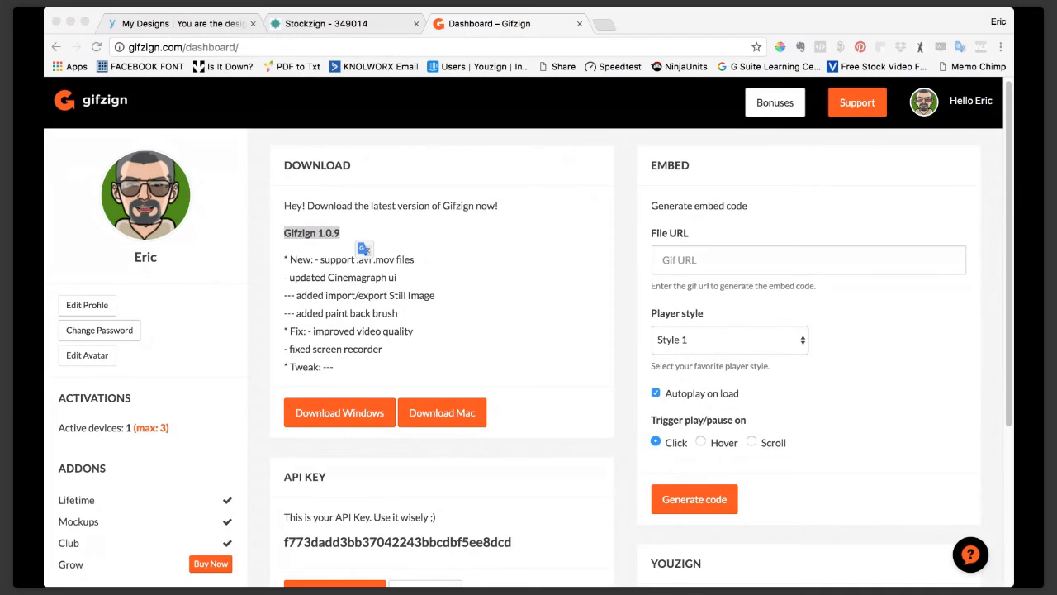
Switch to the Gifzign desktop app, narrow its window slightly and start a new GIF.
{"action": "left_click", "coordinate": [57, 177]}
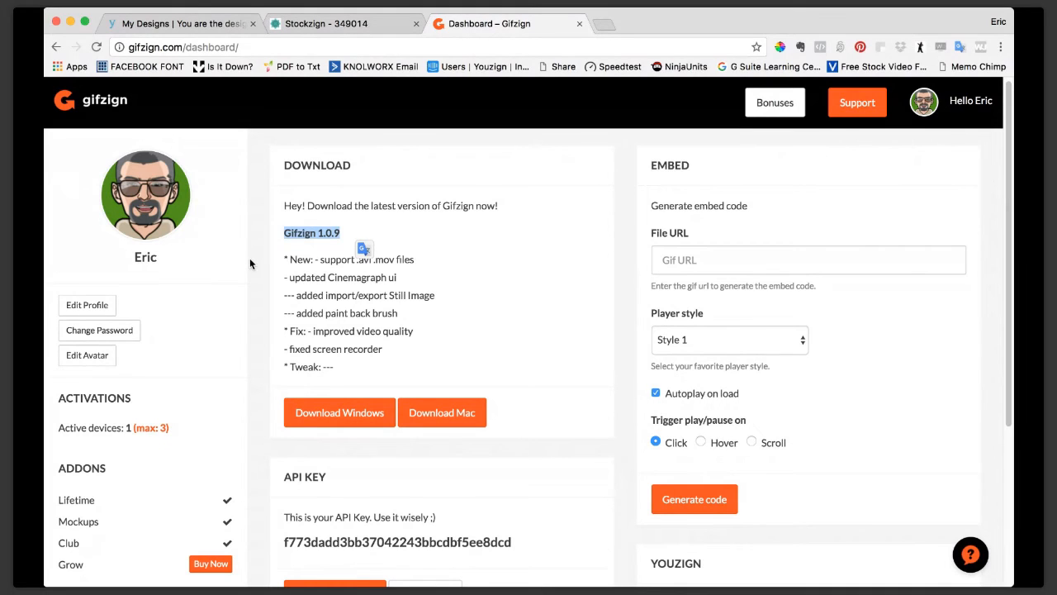
{"action": "key", "text": "super+Tab"}
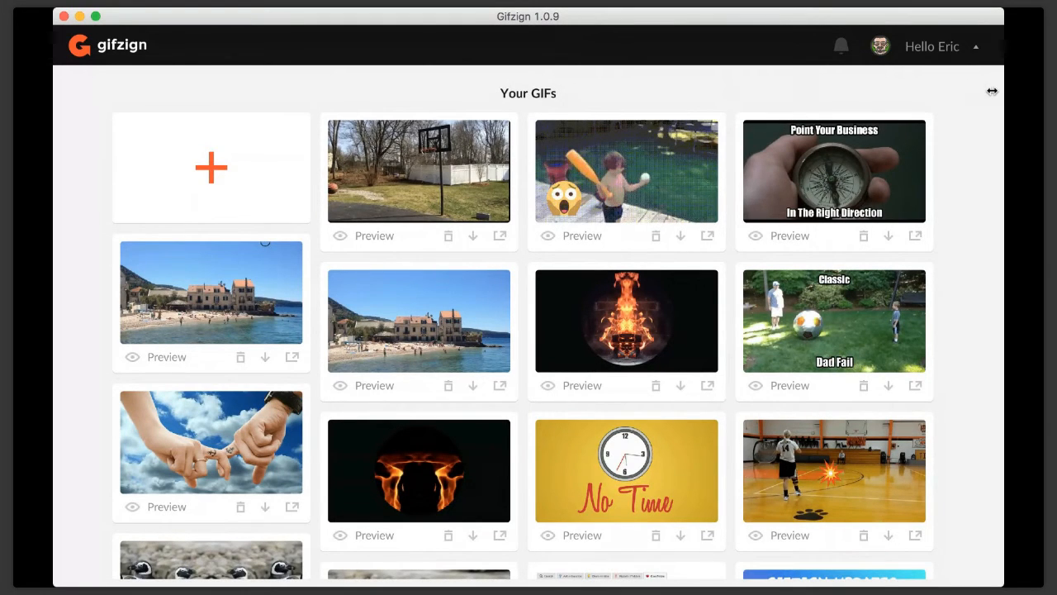
{"action": "left_click_drag", "start_coordinate": [993, 91], "coordinate": [985, 93]}
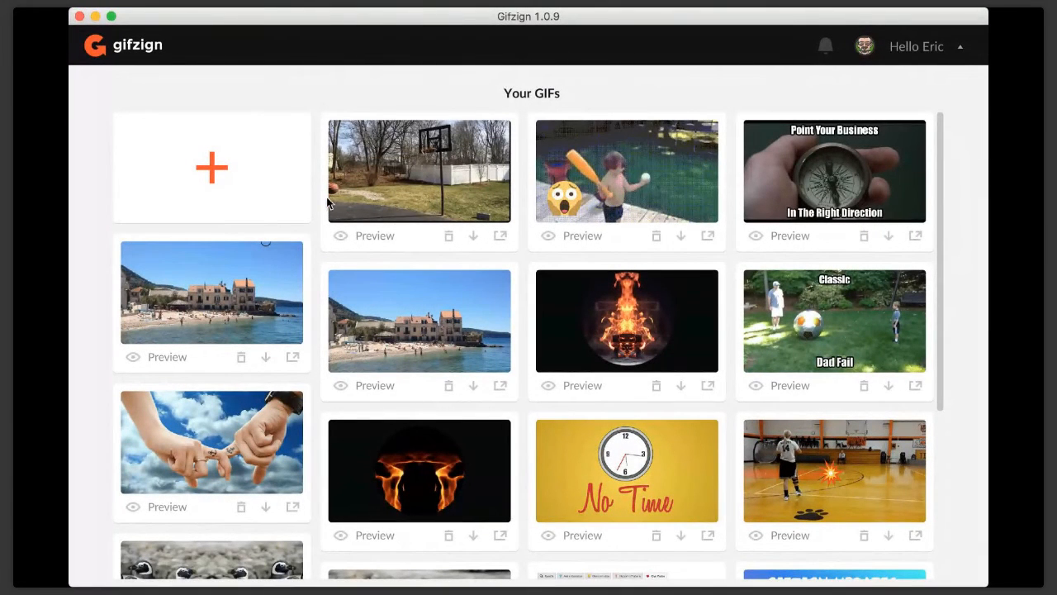
{"action": "left_click", "coordinate": [213, 171]}
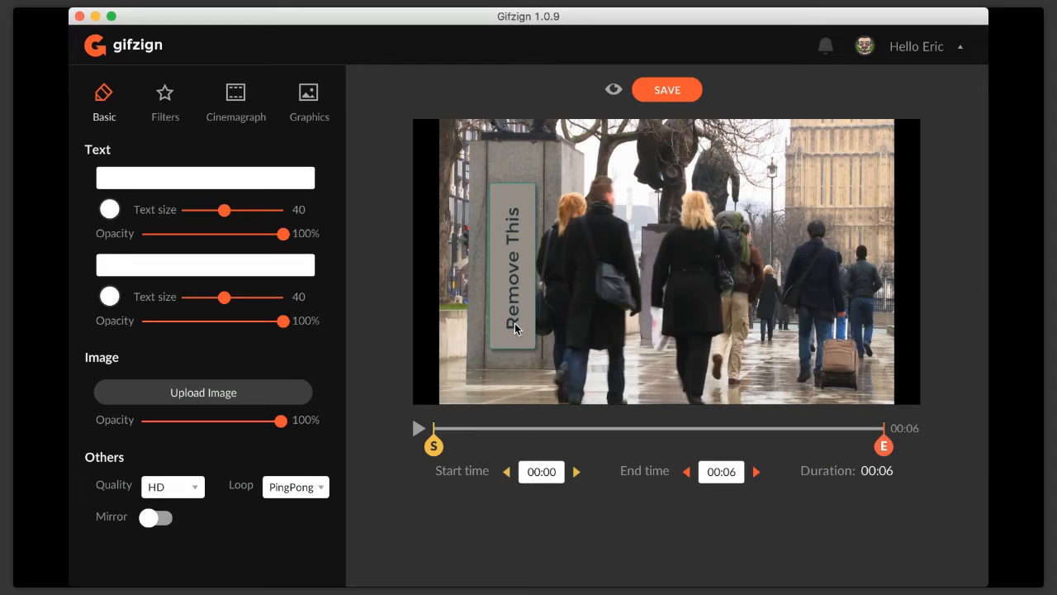
Upload the overlay image with the blank sign patch and the standing man's silhouette onto the street video, and preview the GIF.
{"action": "left_click", "coordinate": [185, 396]}
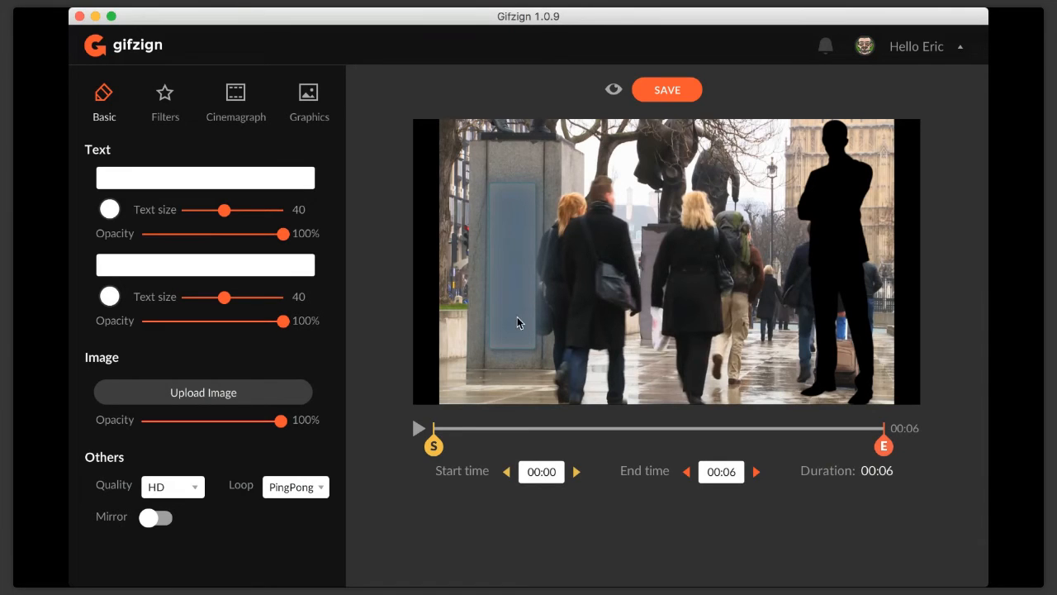
{"action": "left_click", "coordinate": [614, 90]}
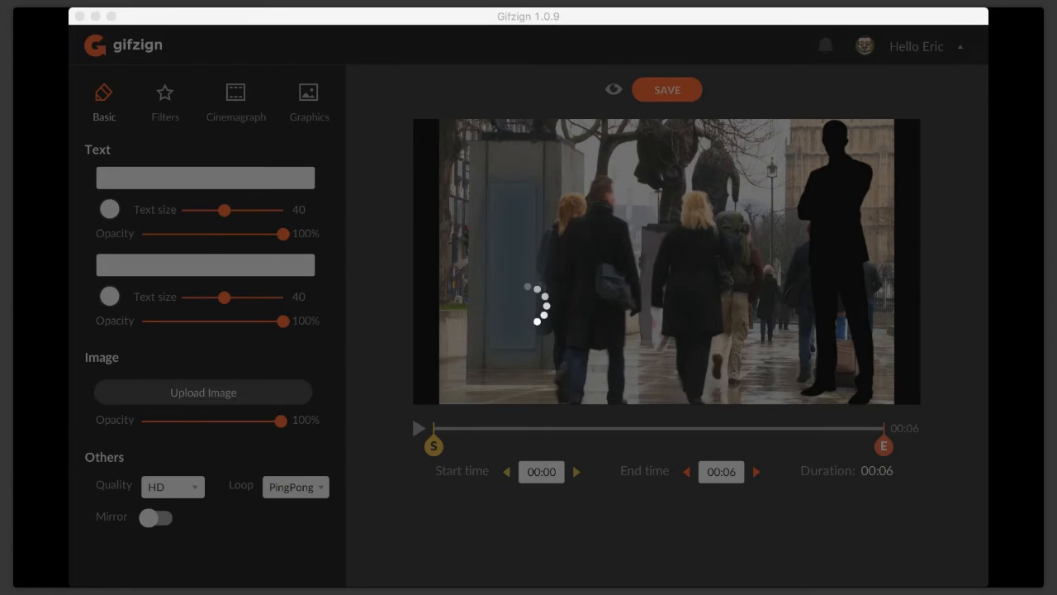
{"action": "left_click", "coordinate": [86, 66]}
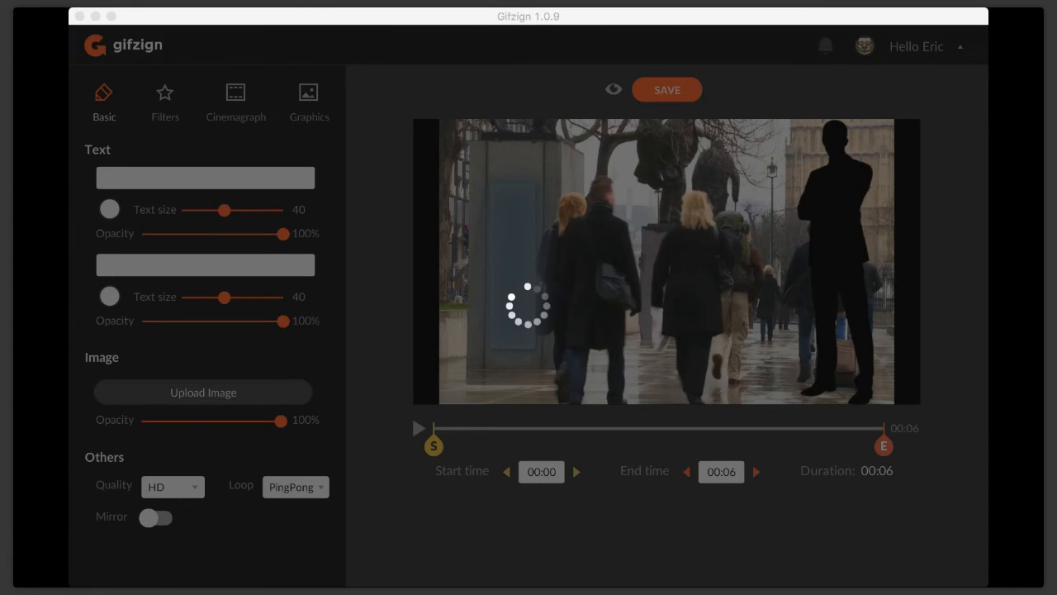
{"action": "left_click", "coordinate": [80, 80]}
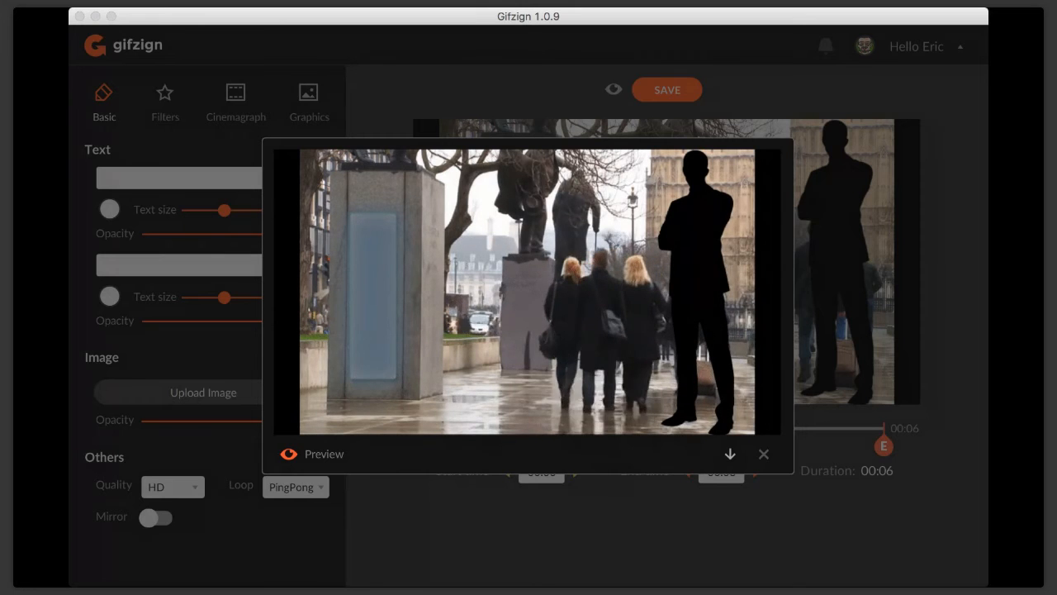
{"action": "left_click", "coordinate": [632, 180]}
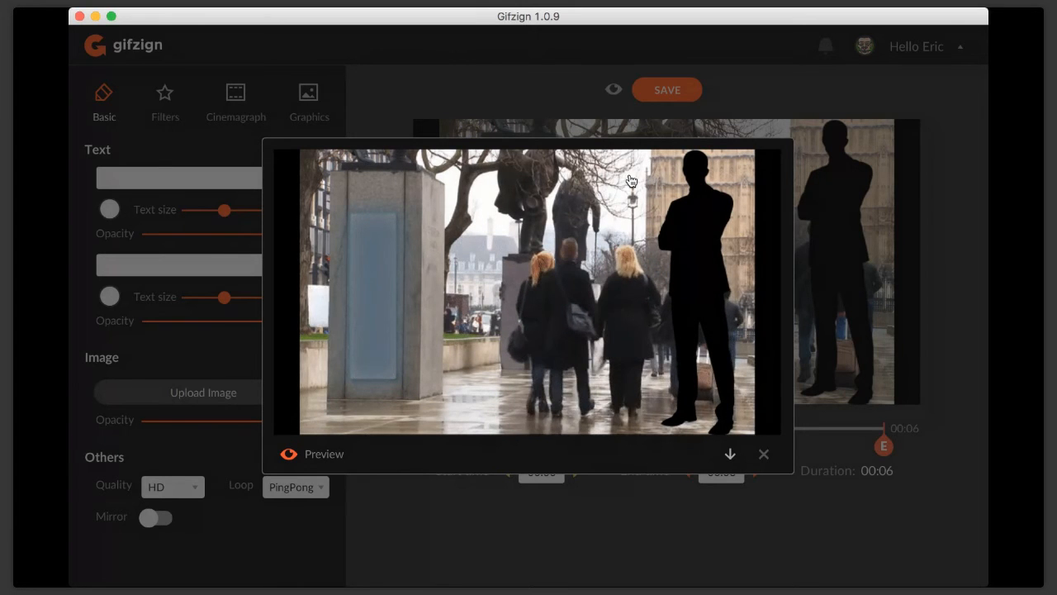
{"action": "left_click", "coordinate": [764, 456]}
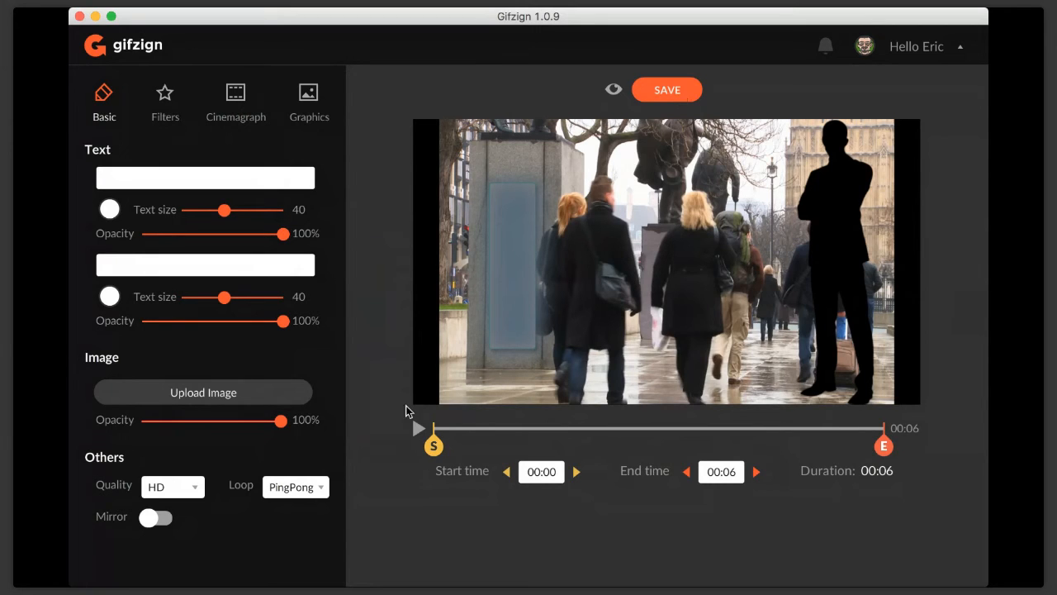
Set the GIF's loop mode to Normal and save the GIF.
{"action": "left_click", "coordinate": [314, 489]}
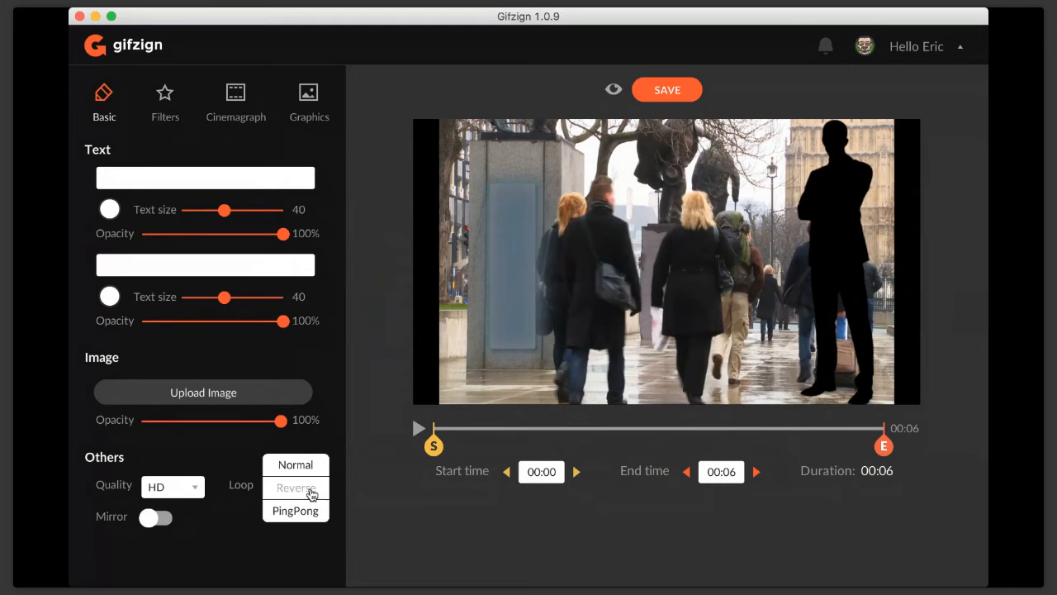
{"action": "left_click", "coordinate": [306, 469]}
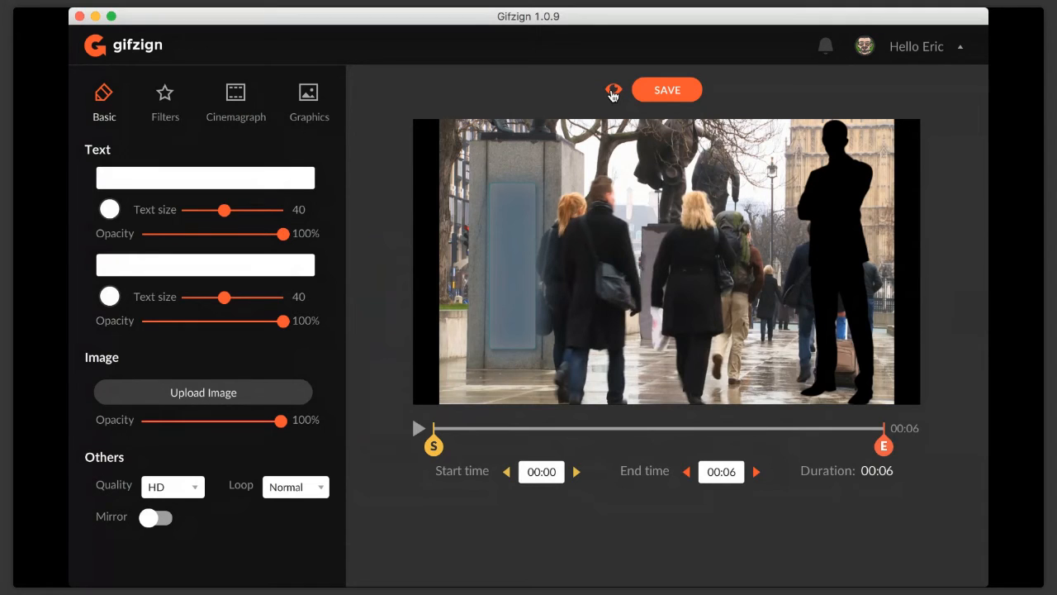
{"action": "left_click", "coordinate": [668, 90]}
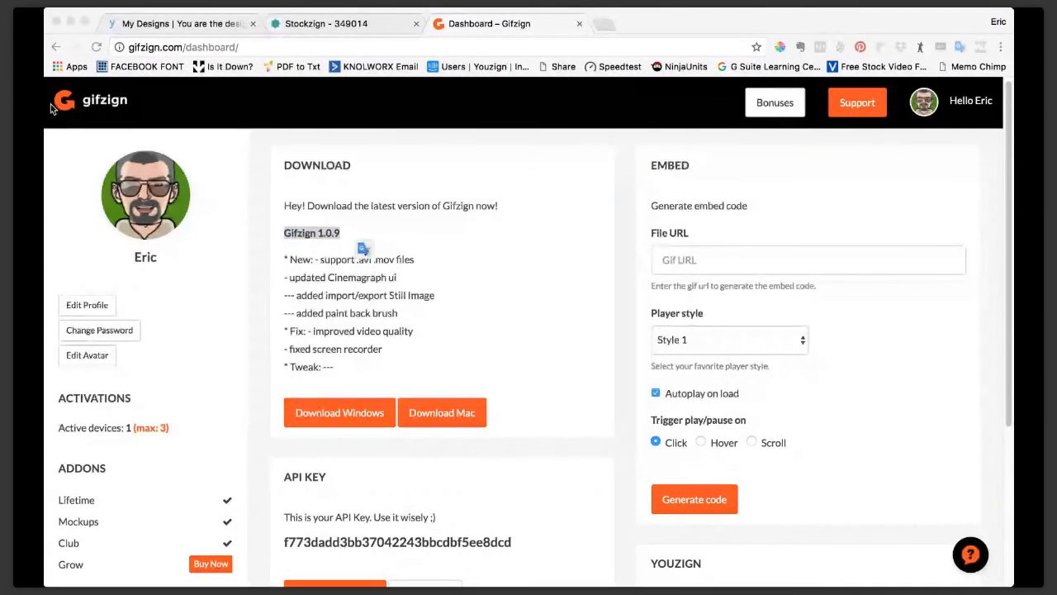
Switch to the browser and review the Gifzign 1.0.9 release notes and download section on the dashboard.
{"action": "left_click", "coordinate": [51, 109]}
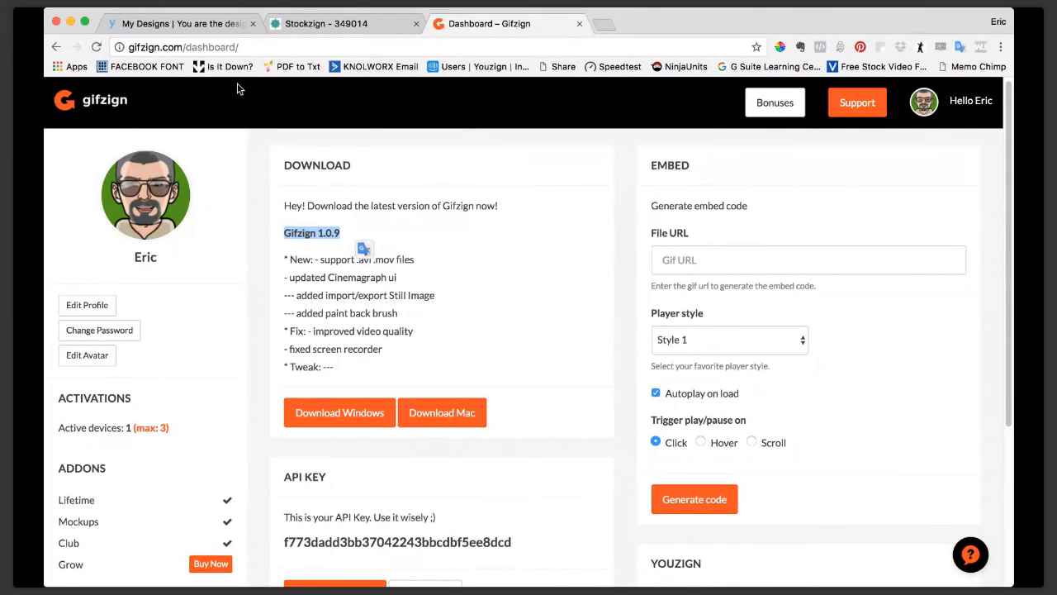
{"action": "double_click", "coordinate": [283, 235]}
{"action": "left_click_drag", "start_coordinate": [283, 234], "coordinate": [345, 233]}
{"action": "left_click", "coordinate": [361, 231]}
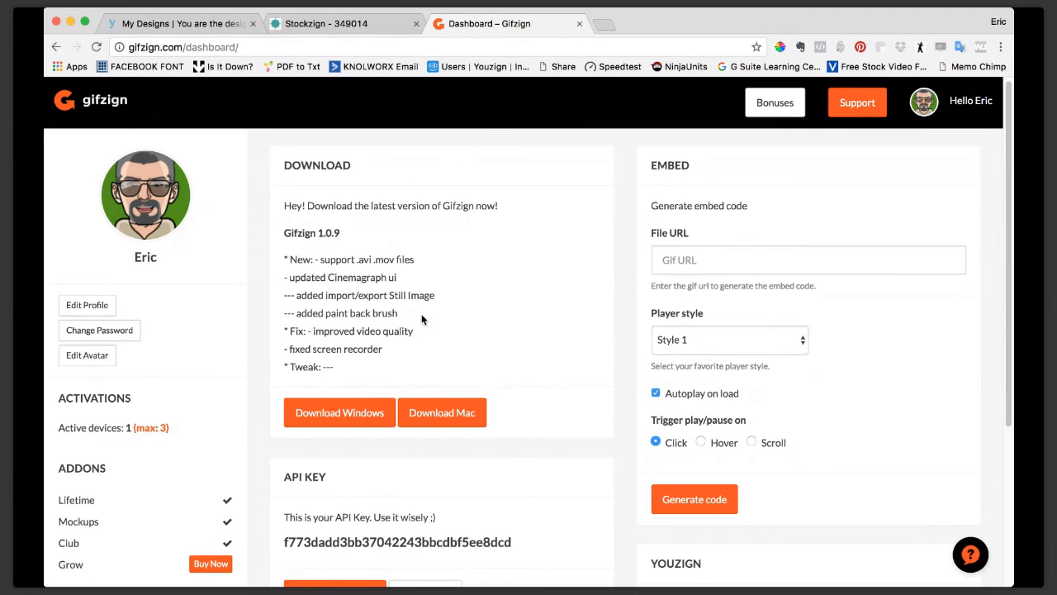
{"action": "scroll", "coordinate": [424, 311], "scroll_direction": "down", "scroll_amount": 2}
{"action": "scroll", "coordinate": [424, 316], "scroll_direction": "up", "scroll_amount": 2}
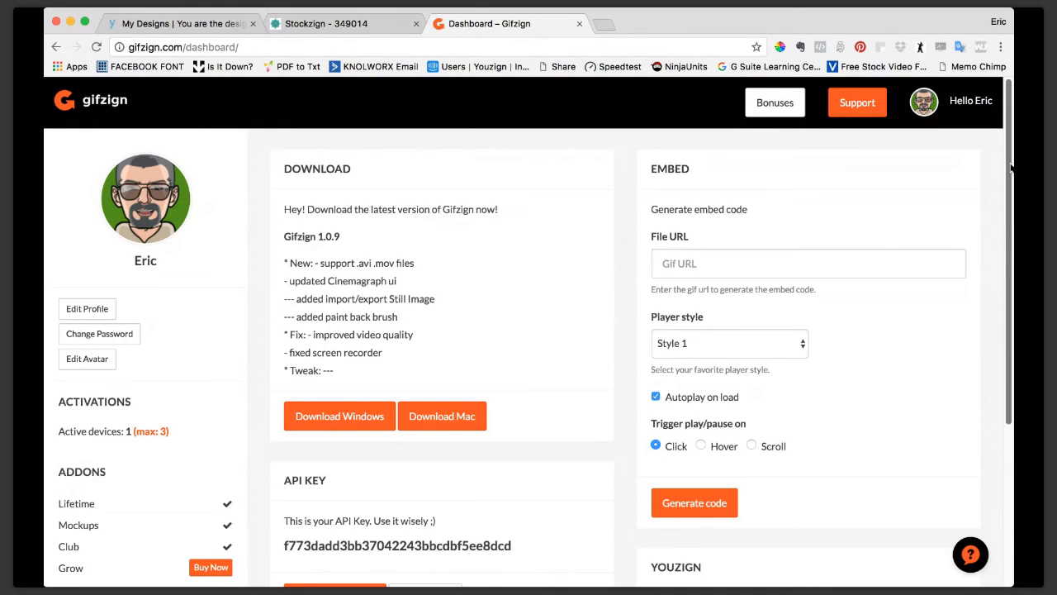
{"action": "left_click_drag", "start_coordinate": [1011, 163], "coordinate": [967, 163]}
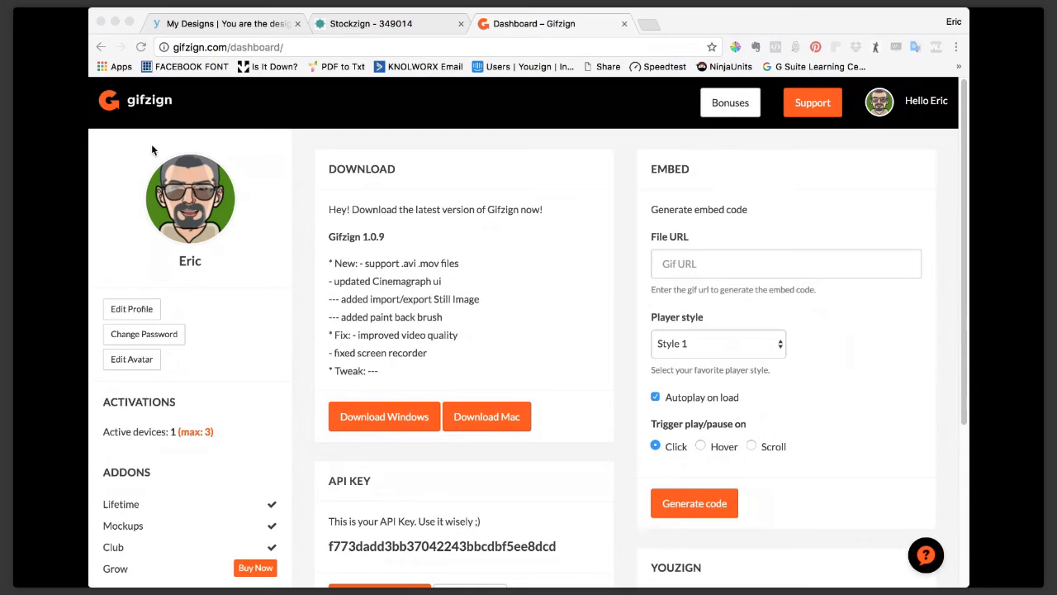
{"action": "left_click", "coordinate": [129, 136]}
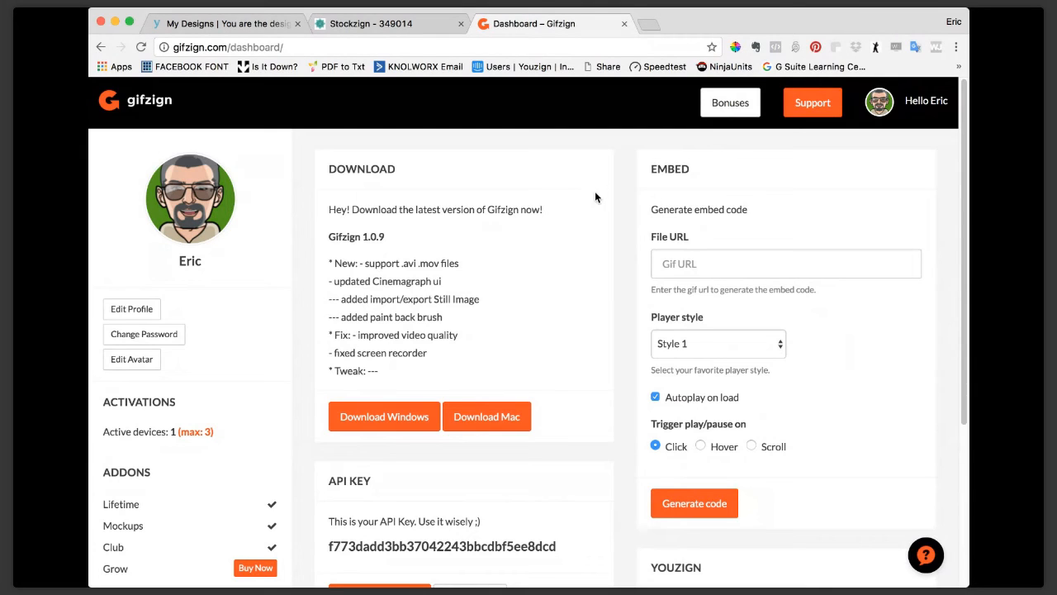
Create a new Video-size design in Youzign and place the uploaded street still with the "Remove This" sign on the canvas.
{"action": "left_click", "coordinate": [199, 28]}
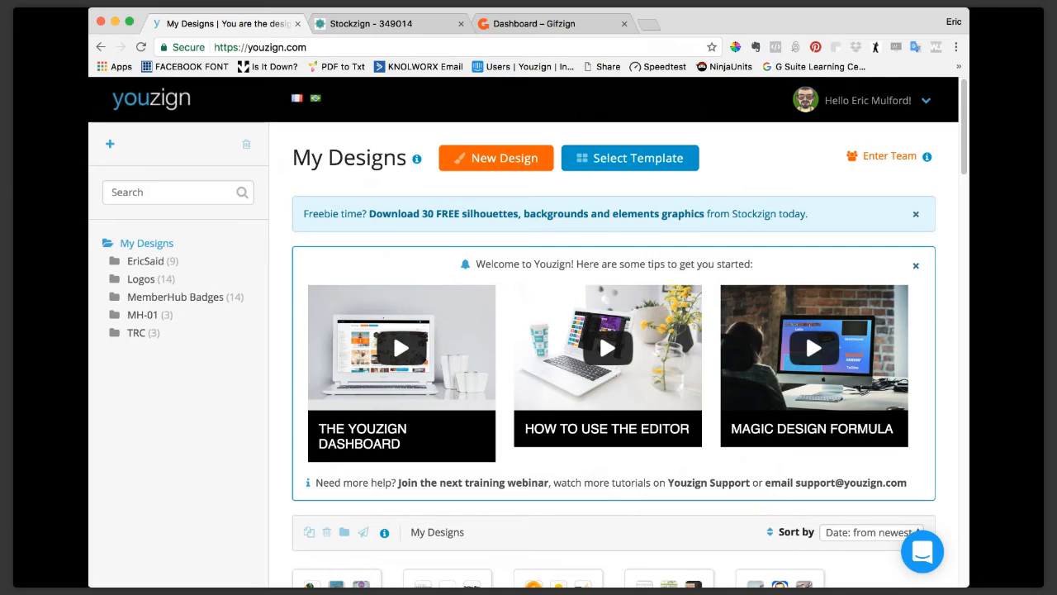
{"action": "left_click", "coordinate": [497, 161]}
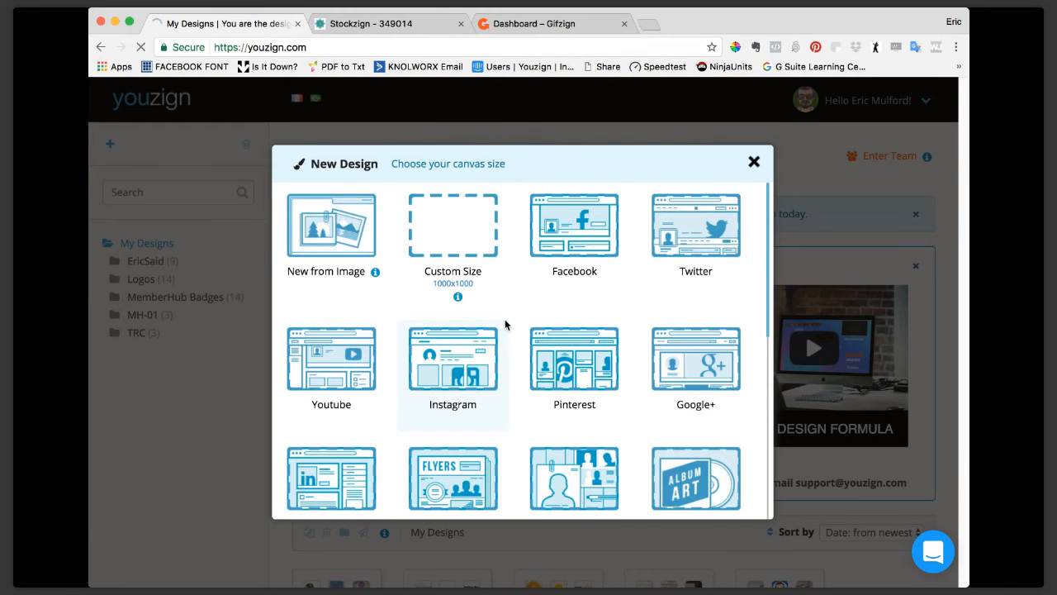
{"action": "scroll", "coordinate": [505, 322], "scroll_direction": "down", "scroll_amount": 5}
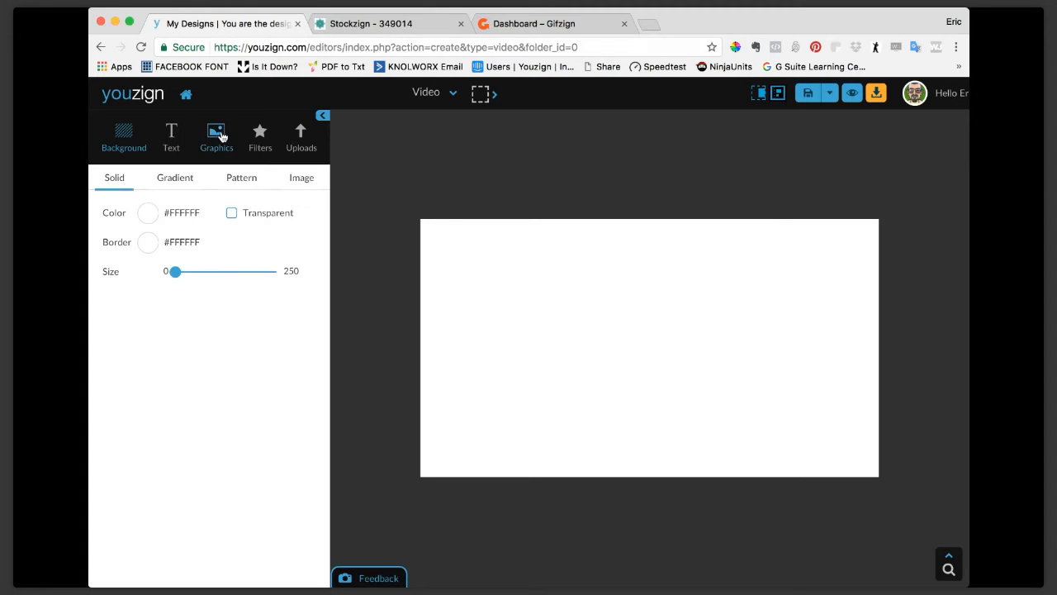
{"action": "left_click", "coordinate": [301, 148]}
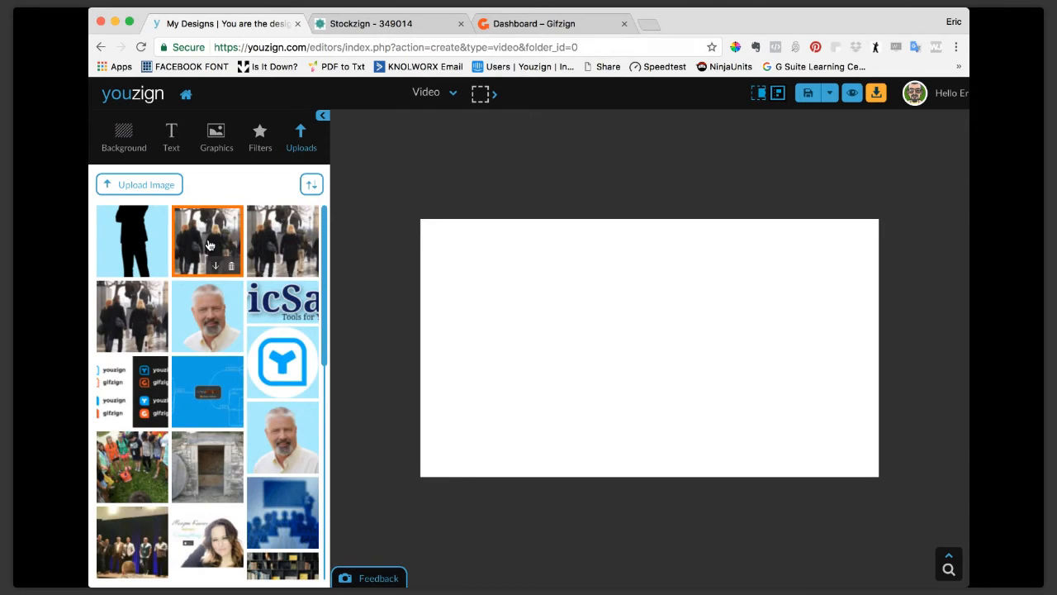
{"action": "left_click", "coordinate": [209, 245]}
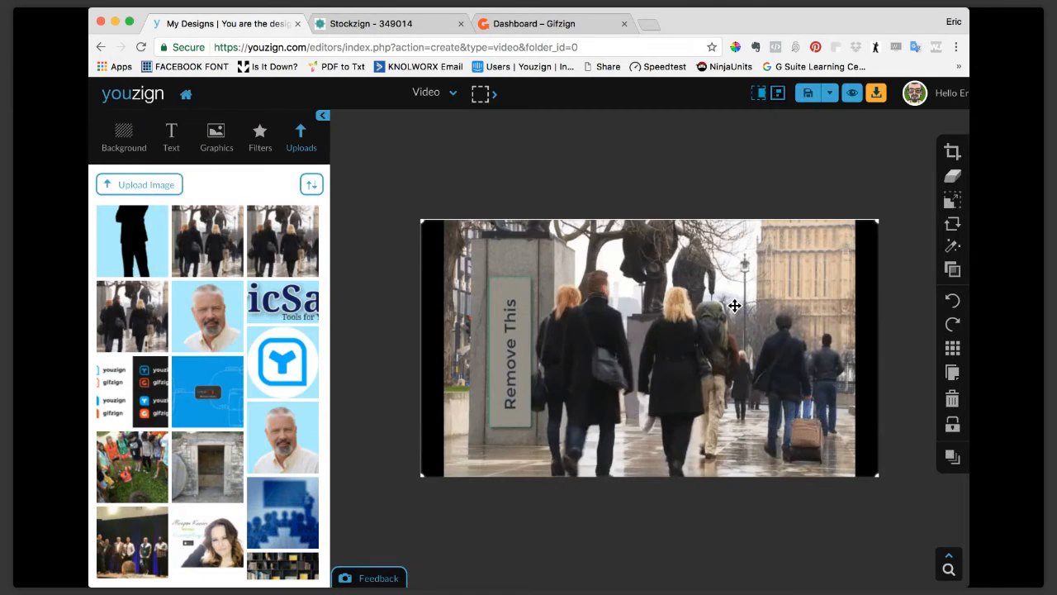
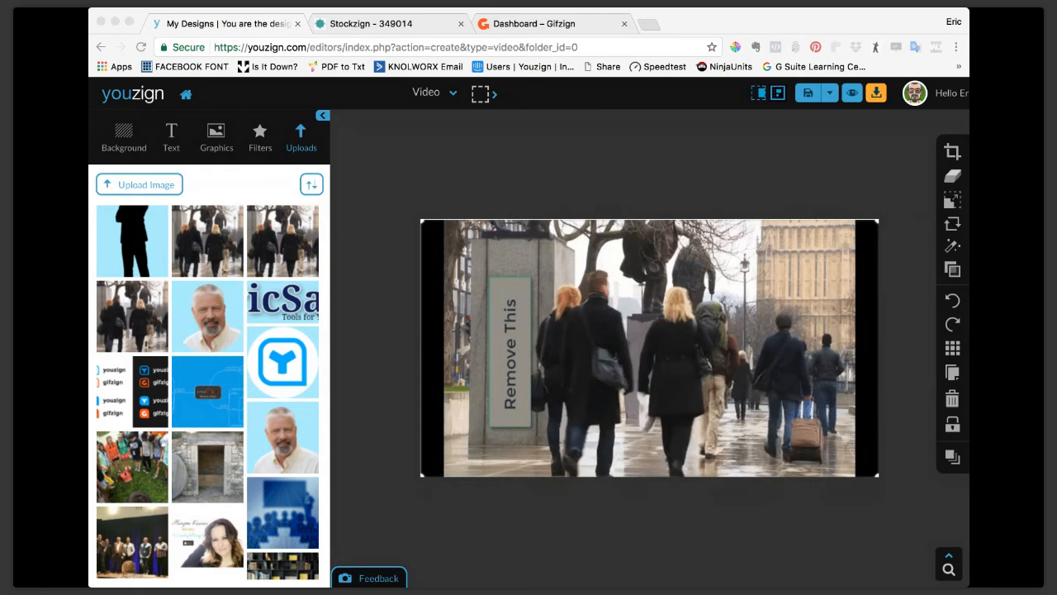
Add a solid square from the Shapes vector graphics to the design over the street still.
{"action": "left_click", "coordinate": [101, 113]}
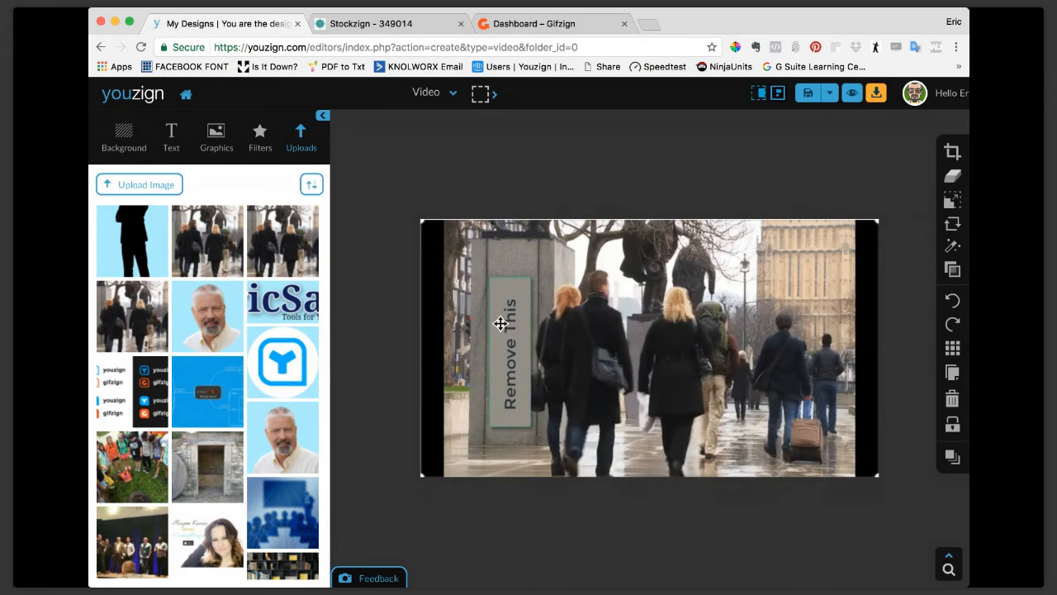
{"action": "left_click", "coordinate": [213, 137]}
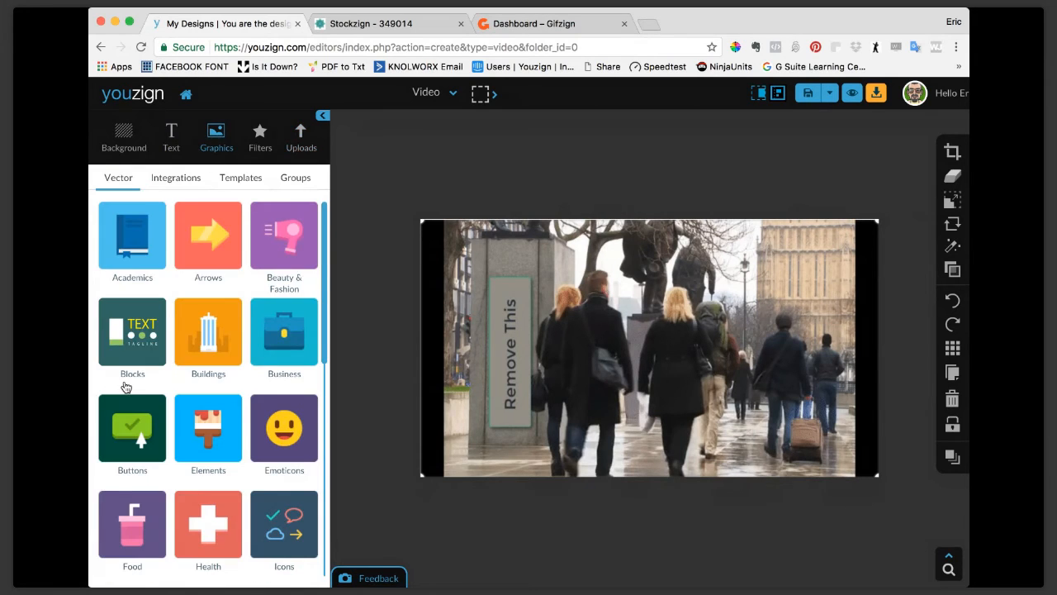
{"action": "scroll", "coordinate": [125, 386], "scroll_direction": "down", "scroll_amount": 5}
{"action": "scroll", "coordinate": [126, 387], "scroll_direction": "down", "scroll_amount": 2}
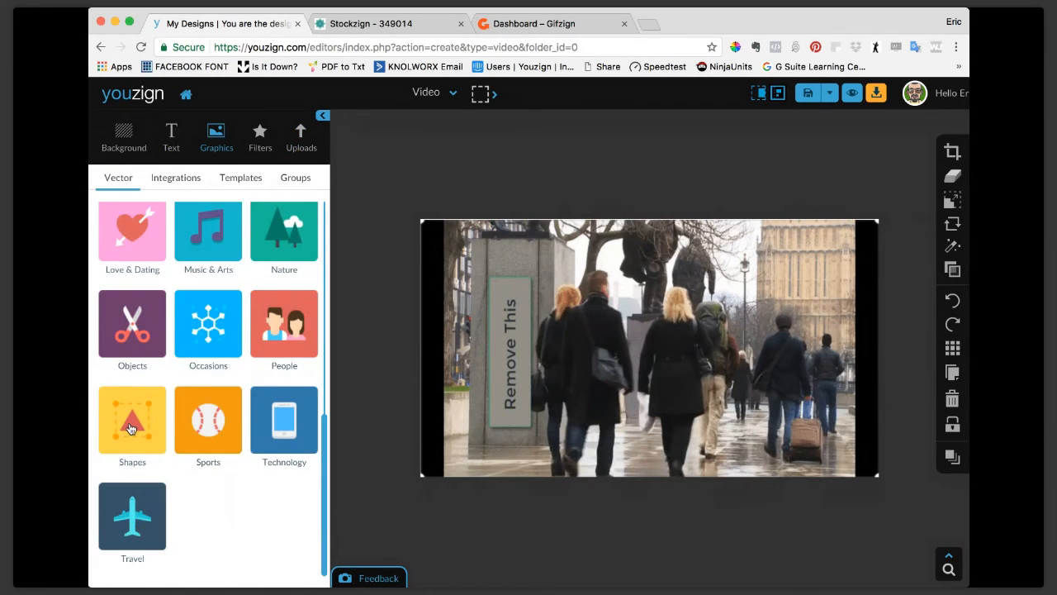
{"action": "left_click", "coordinate": [129, 428]}
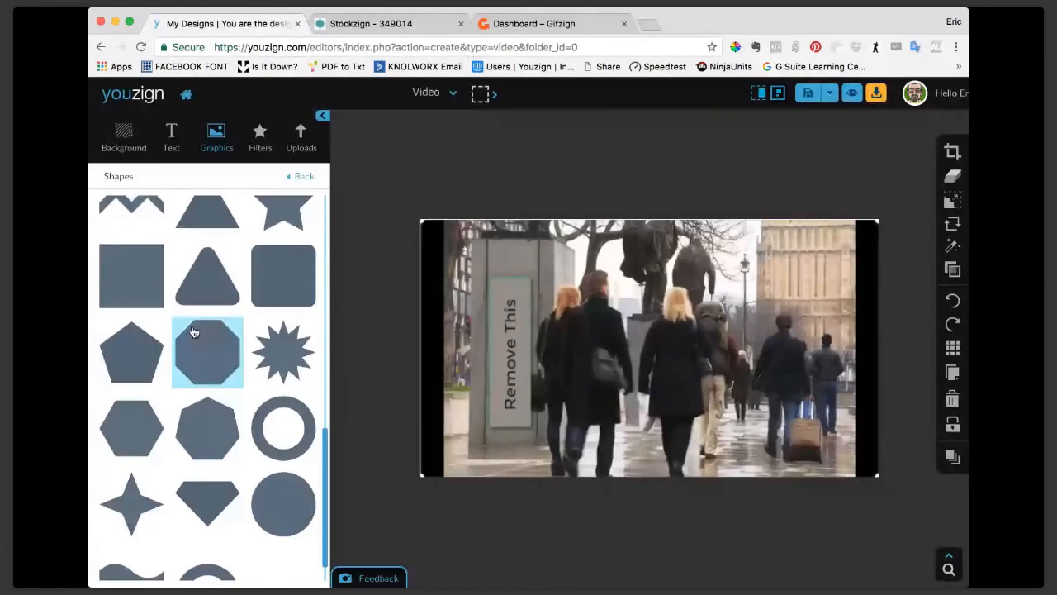
{"action": "left_click", "coordinate": [157, 272]}
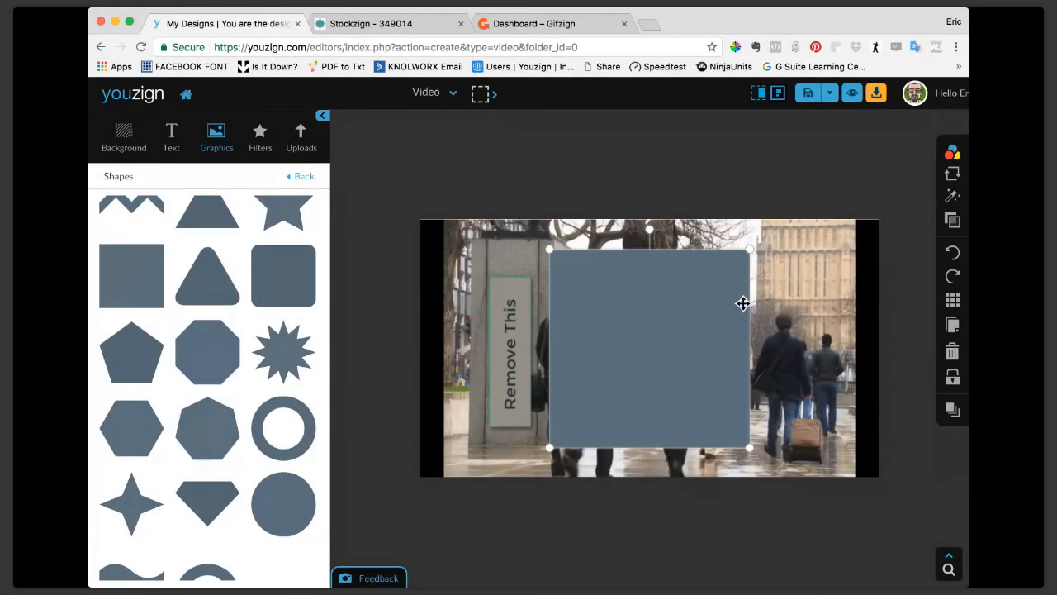
Narrow, move and slightly tilt the square so it covers the "Remove This" sign on the stone pillar.
{"action": "left_click_drag", "start_coordinate": [753, 311], "coordinate": [531, 308]}
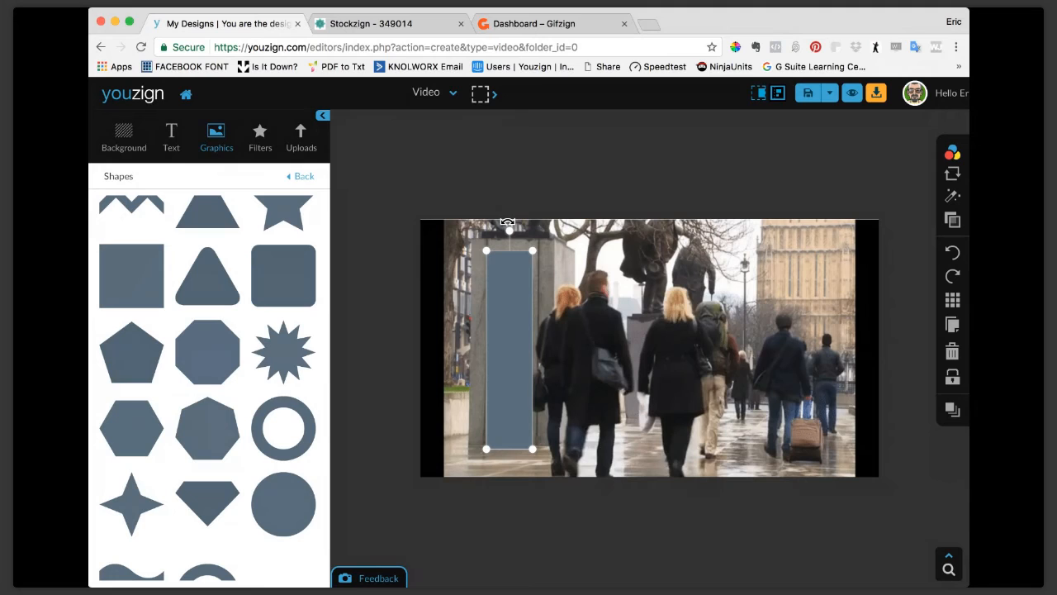
{"action": "left_click_drag", "start_coordinate": [507, 221], "coordinate": [510, 222]}
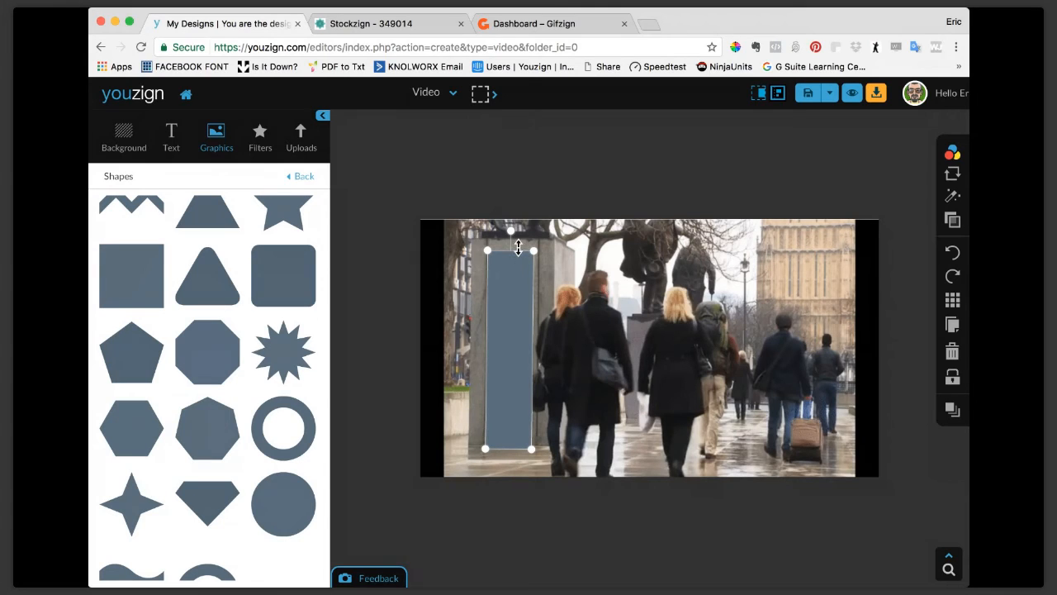
{"action": "left_click_drag", "start_coordinate": [518, 250], "coordinate": [530, 300]}
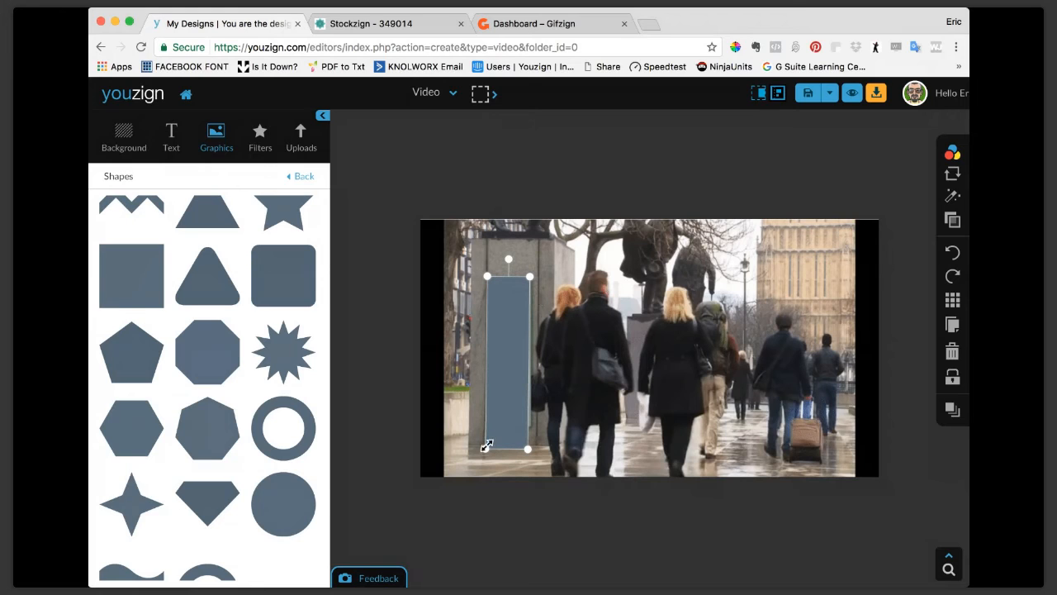
{"action": "left_click_drag", "start_coordinate": [503, 450], "coordinate": [504, 431]}
{"action": "left_click_drag", "start_coordinate": [529, 354], "coordinate": [533, 354]}
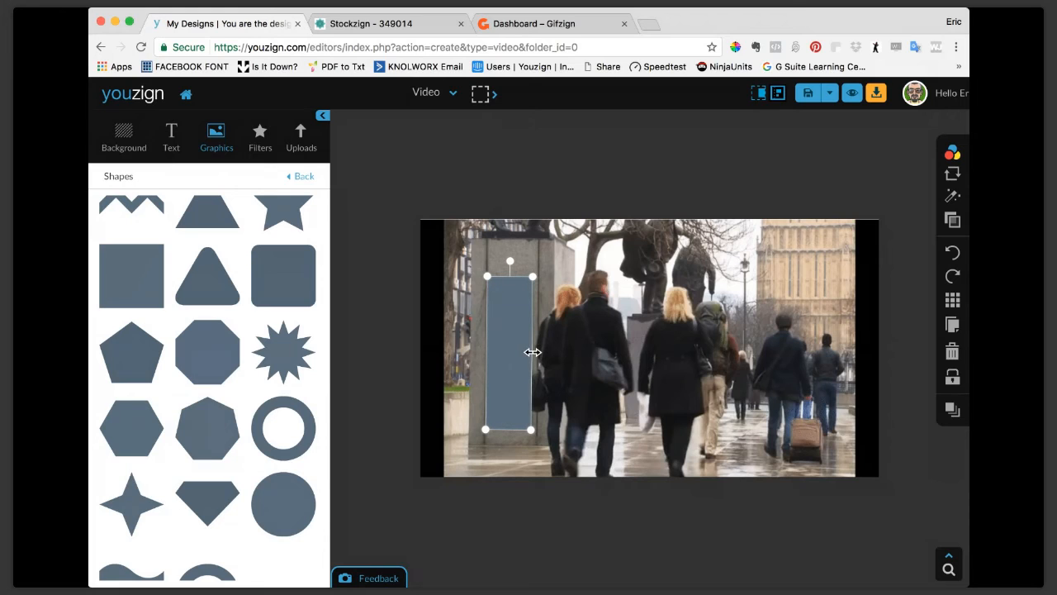
Recolor the rectangle over the sign with a custom grey sampled from the stone pillar in the still.
{"action": "left_click", "coordinate": [948, 153]}
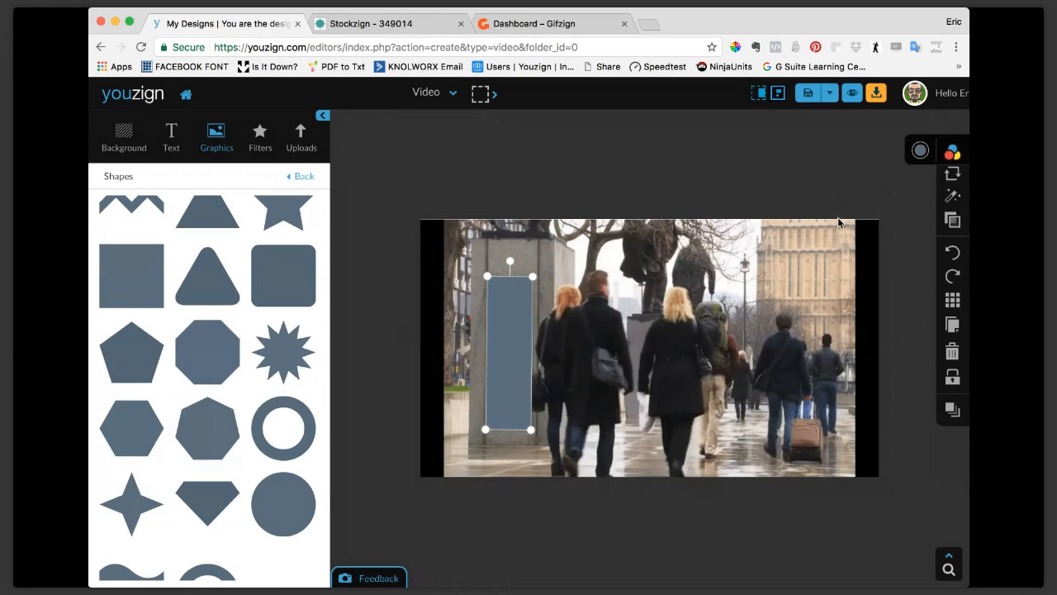
{"action": "left_click", "coordinate": [920, 153]}
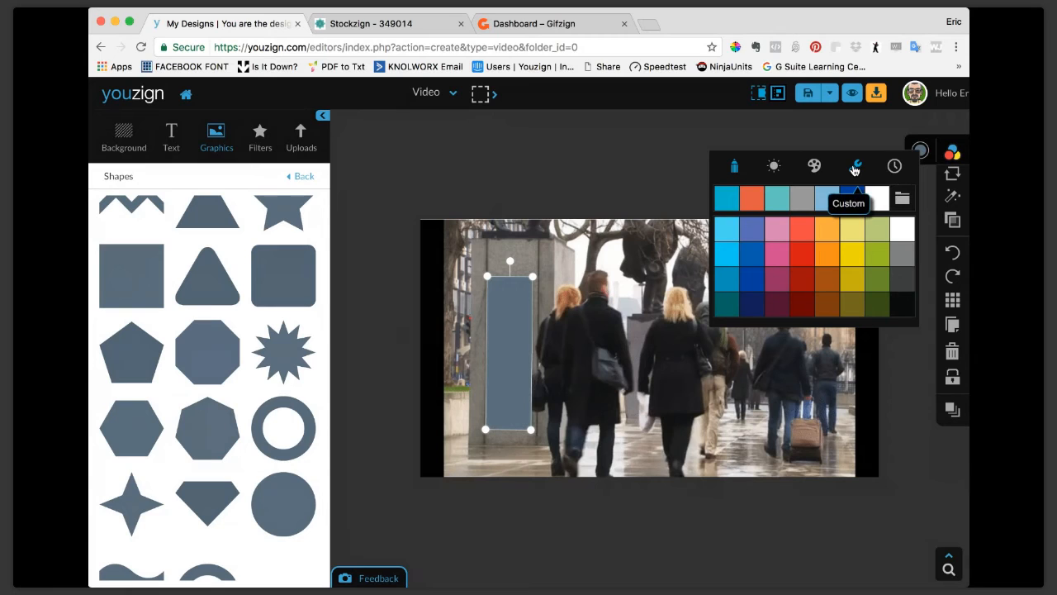
{"action": "left_click", "coordinate": [855, 169]}
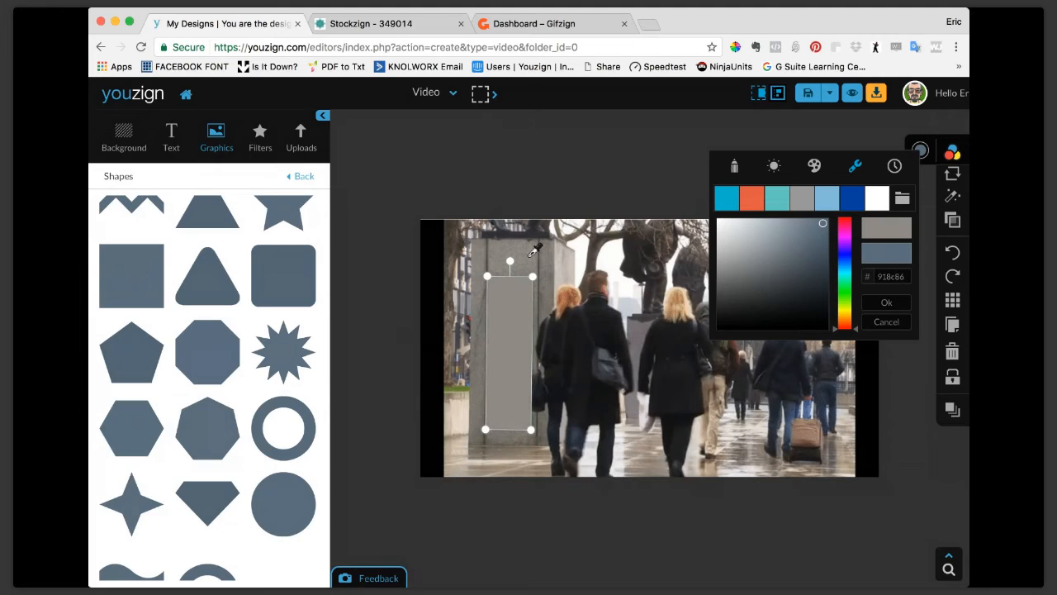
{"action": "left_click", "coordinate": [530, 255]}
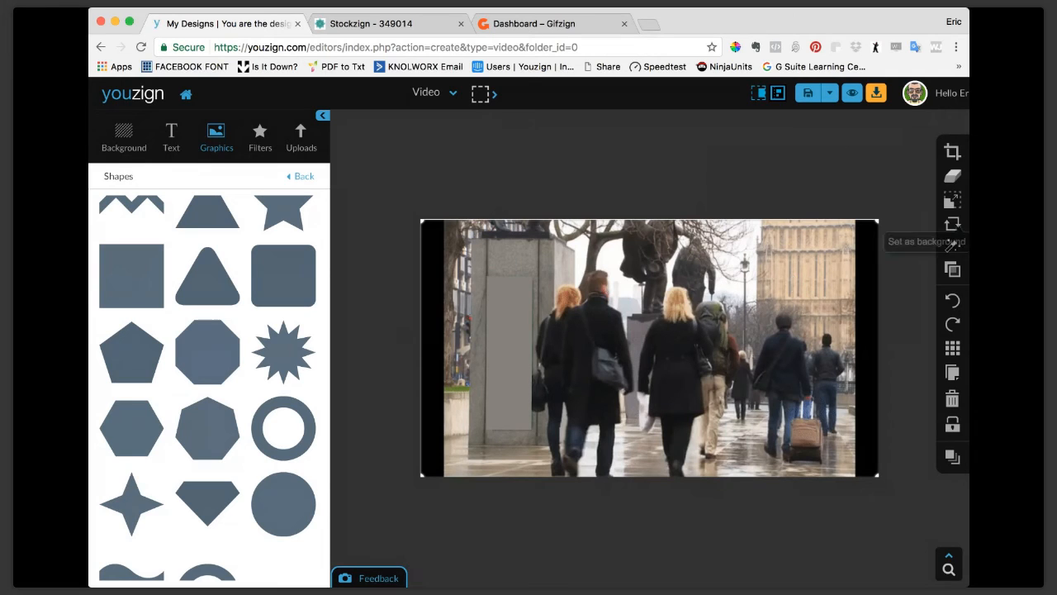
{"action": "left_click", "coordinate": [954, 245]}
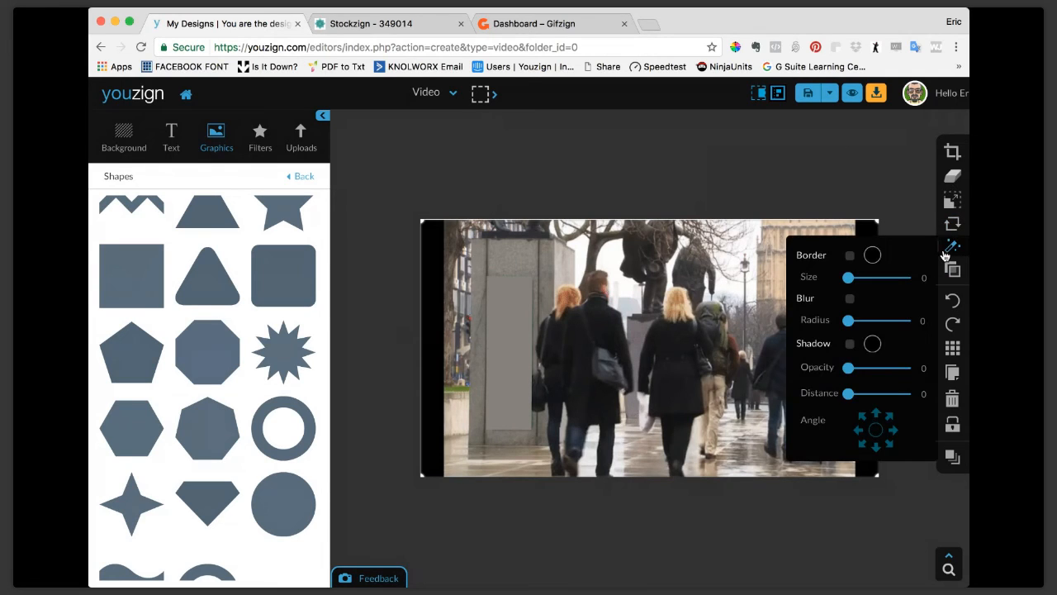
{"action": "left_click", "coordinate": [851, 299]}
{"action": "left_click", "coordinate": [850, 301]}
Enable the Blur effect on the grey rectangle and adjust its radius to blend it into the sign.
{"action": "left_click", "coordinate": [507, 334]}
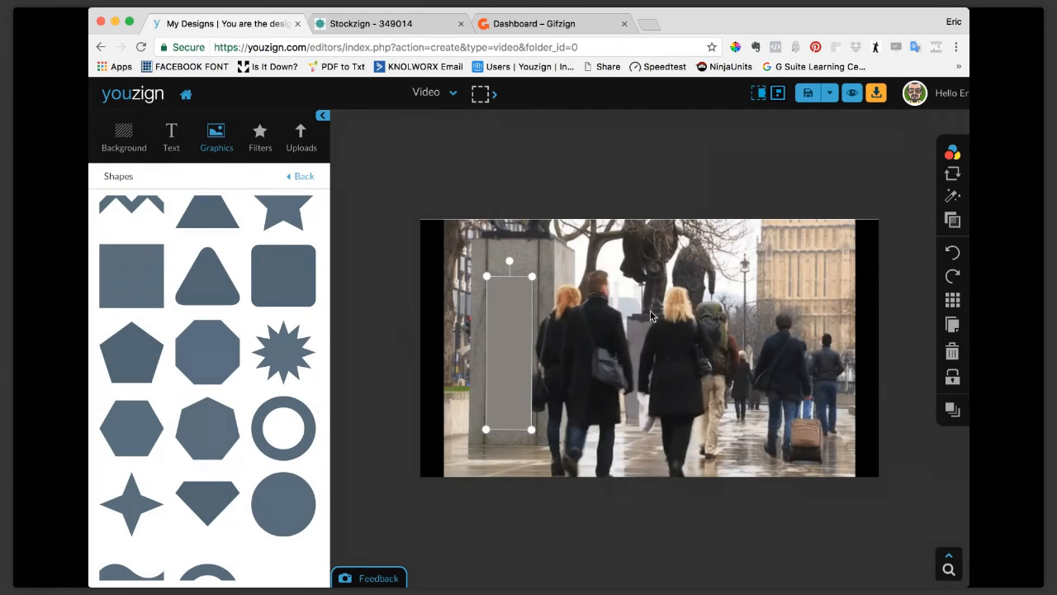
{"action": "left_click", "coordinate": [950, 202]}
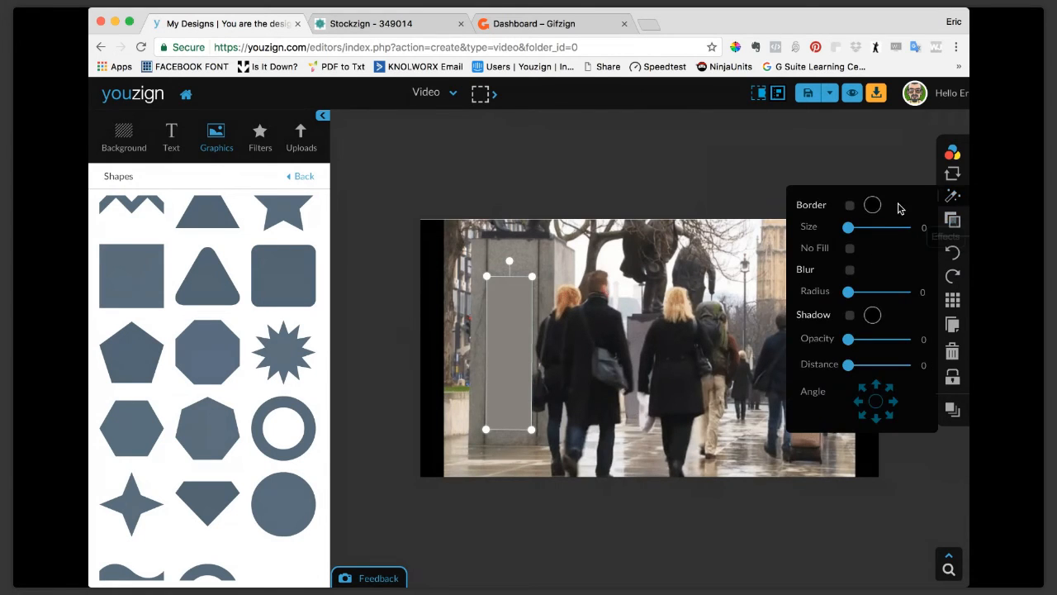
{"action": "left_click", "coordinate": [851, 272]}
{"action": "left_click_drag", "start_coordinate": [854, 292], "coordinate": [881, 295]}
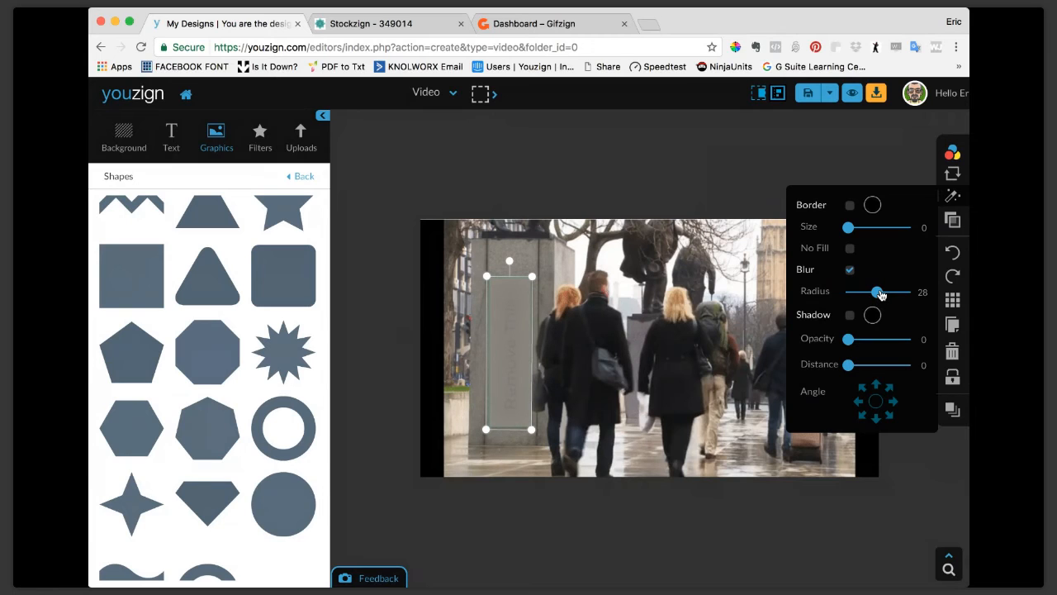
{"action": "left_click", "coordinate": [739, 190]}
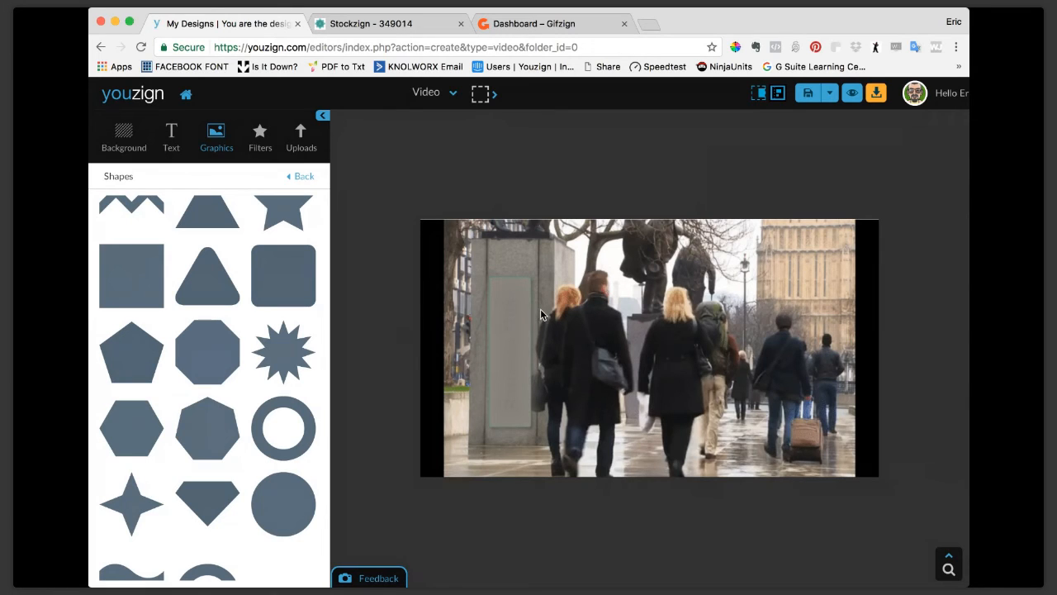
Try to add a Subheading text, shrink it, and rotate it vertically onto the blank sign for editing.
{"action": "scroll", "coordinate": [247, 330], "scroll_direction": "up", "scroll_amount": 4}
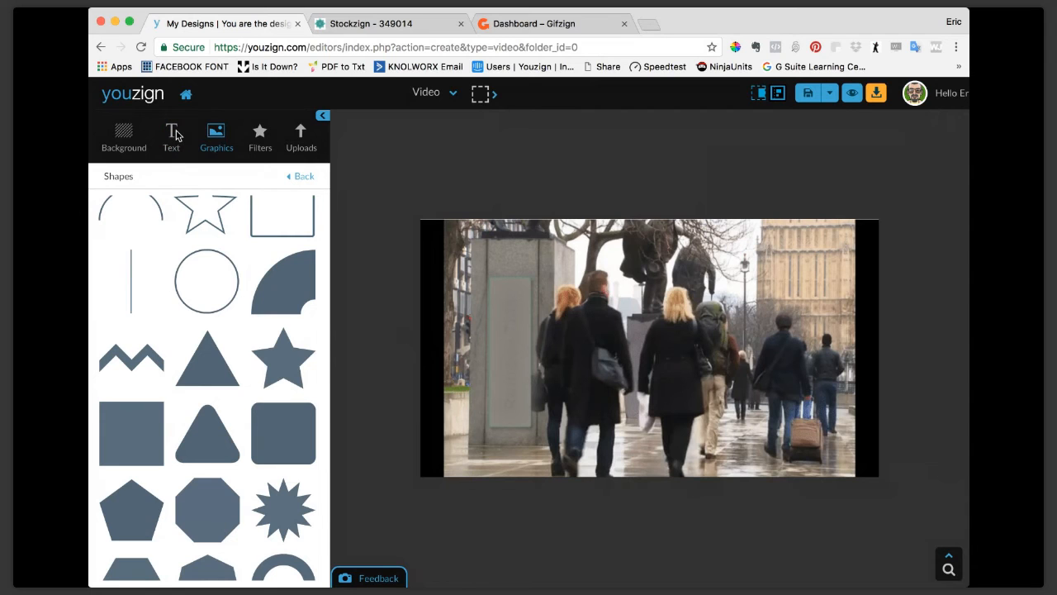
{"action": "left_click", "coordinate": [172, 136]}
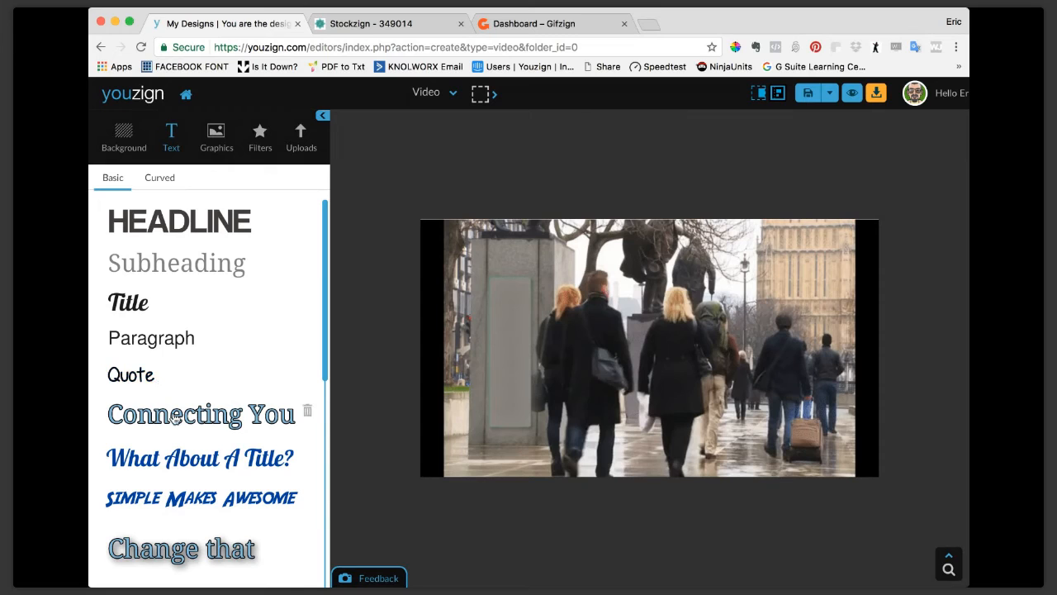
{"action": "left_click", "coordinate": [165, 272]}
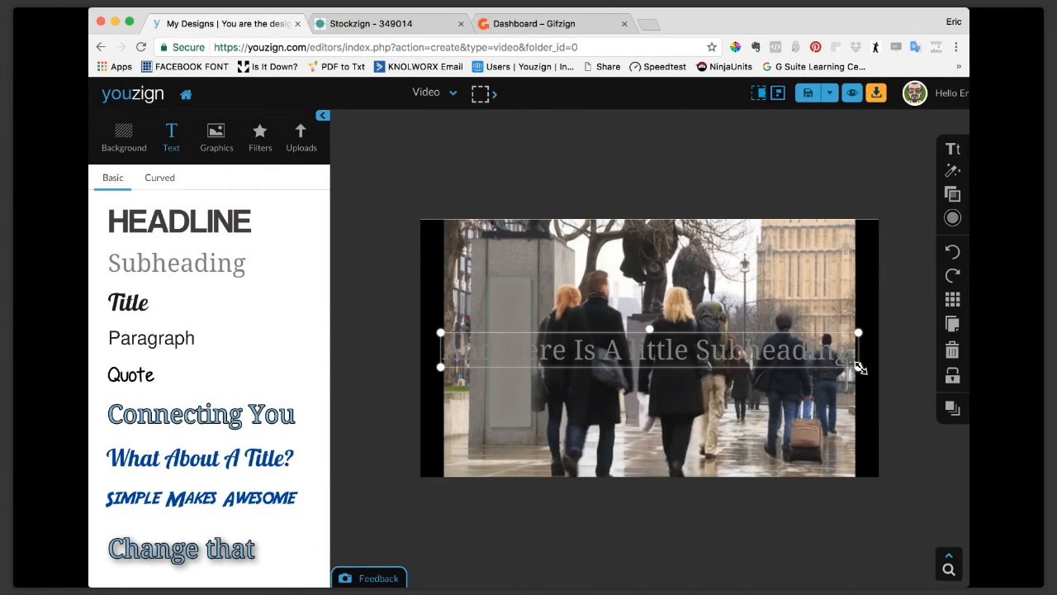
{"action": "left_click_drag", "start_coordinate": [859, 365], "coordinate": [736, 348]}
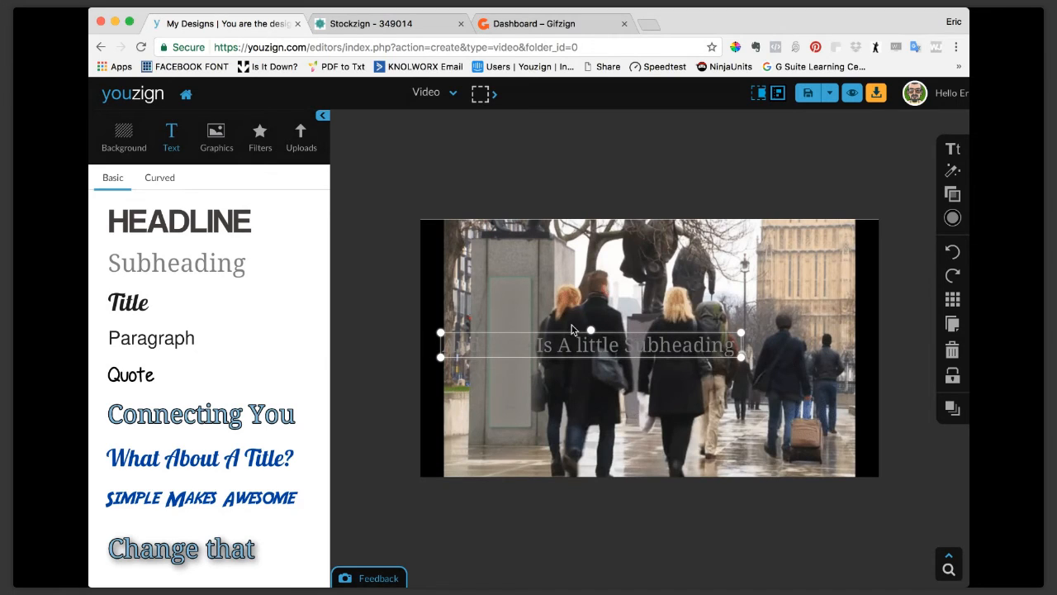
{"action": "left_click_drag", "start_coordinate": [590, 326], "coordinate": [518, 327]}
{"action": "left_click_drag", "start_coordinate": [515, 402], "coordinate": [507, 353]}
{"action": "left_click_drag", "start_coordinate": [518, 433], "coordinate": [513, 386]}
{"action": "left_click_drag", "start_coordinate": [503, 292], "coordinate": [503, 353]}
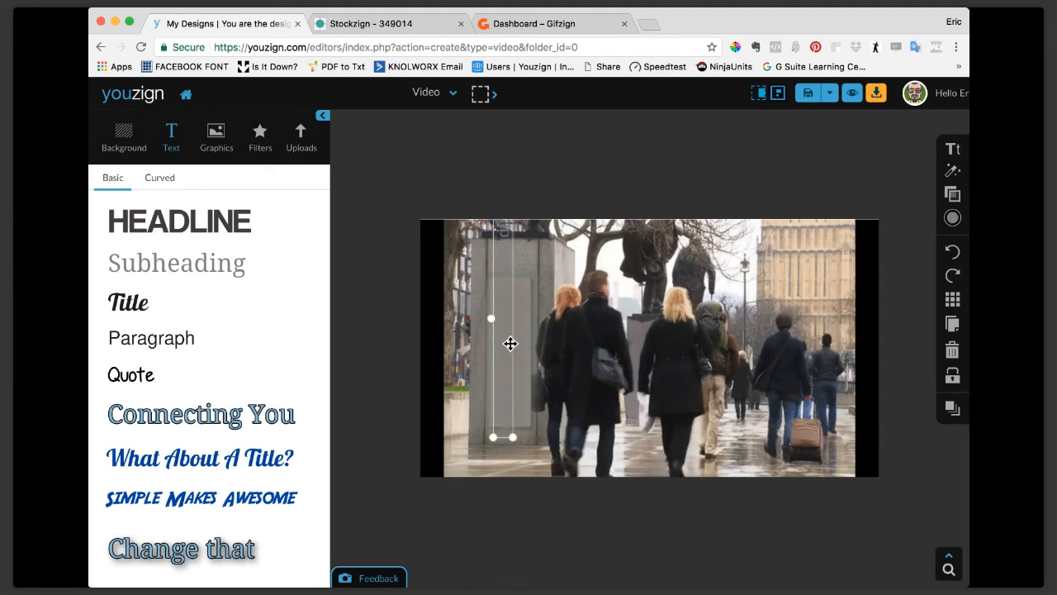
{"action": "double_click", "coordinate": [509, 344]}
{"action": "key", "text": "BackSpace"}
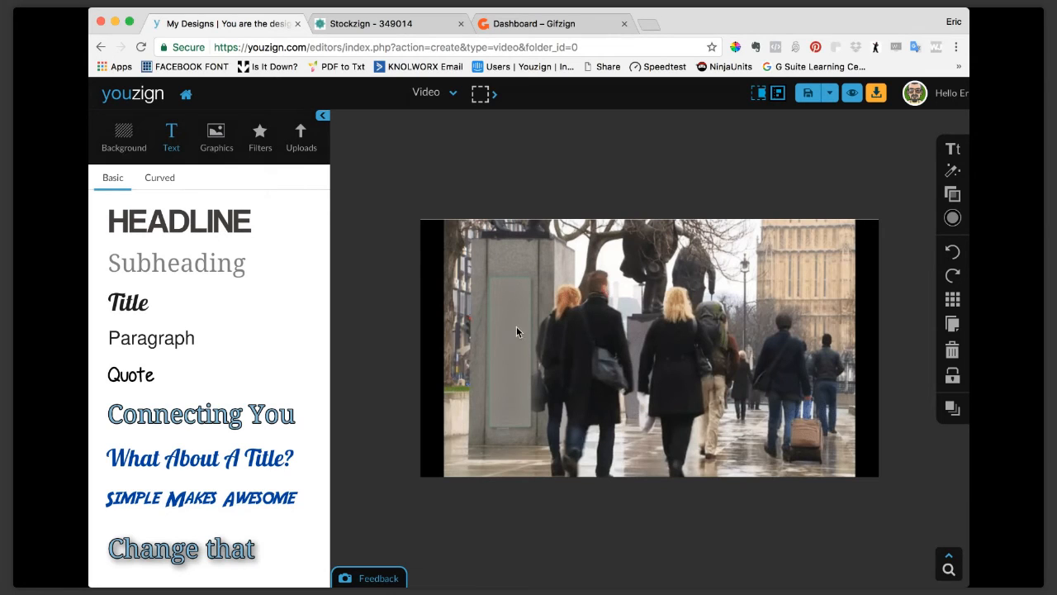
{"action": "left_click", "coordinate": [516, 331]}
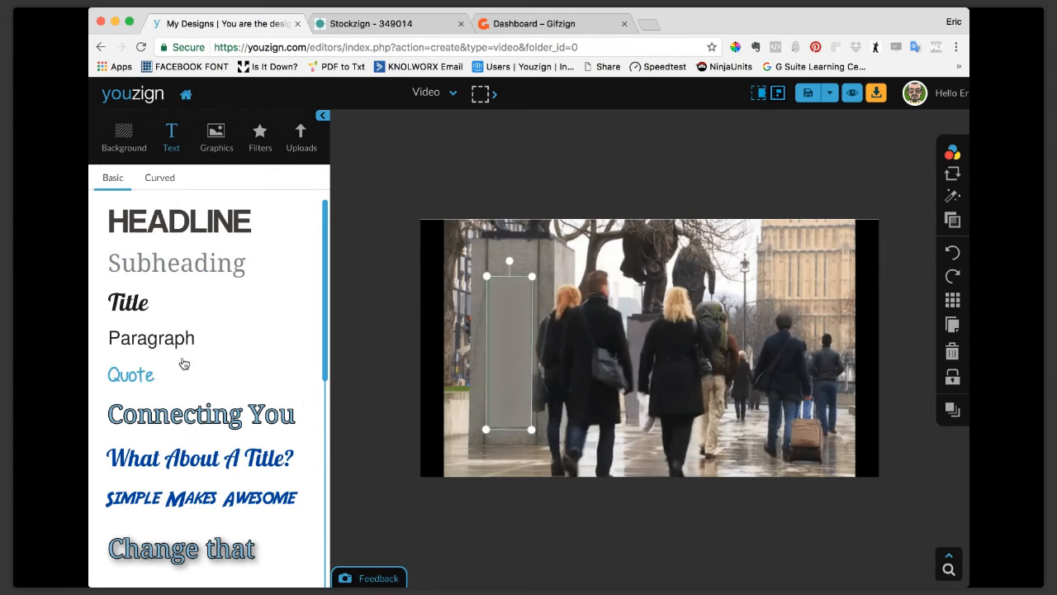
Add a Subheading text, replace its wording with "This is it", and color it orange-red.
{"action": "left_click", "coordinate": [172, 274]}
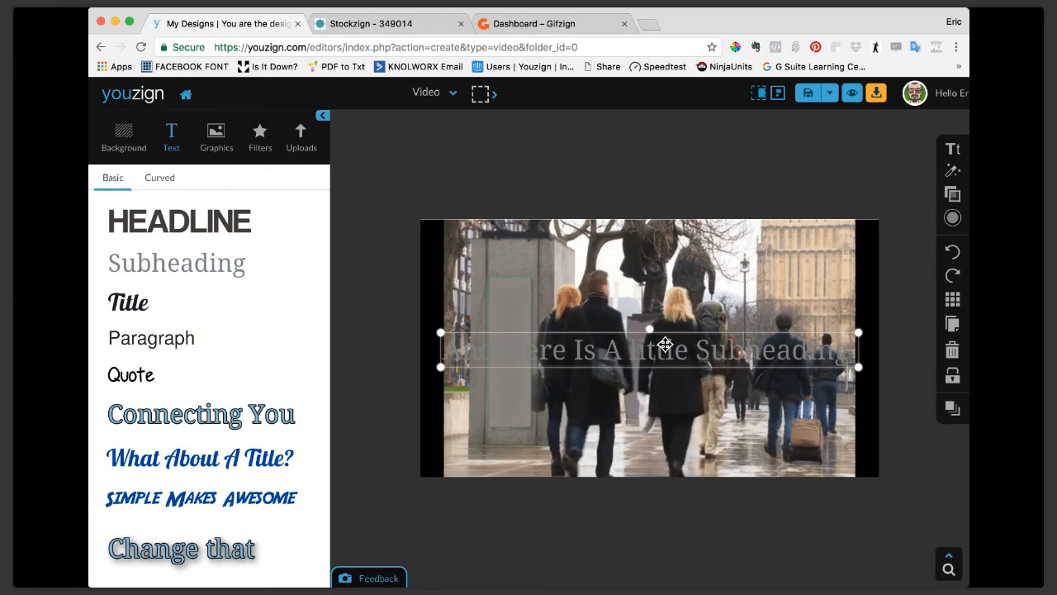
{"action": "key", "text": "BackSpace"}
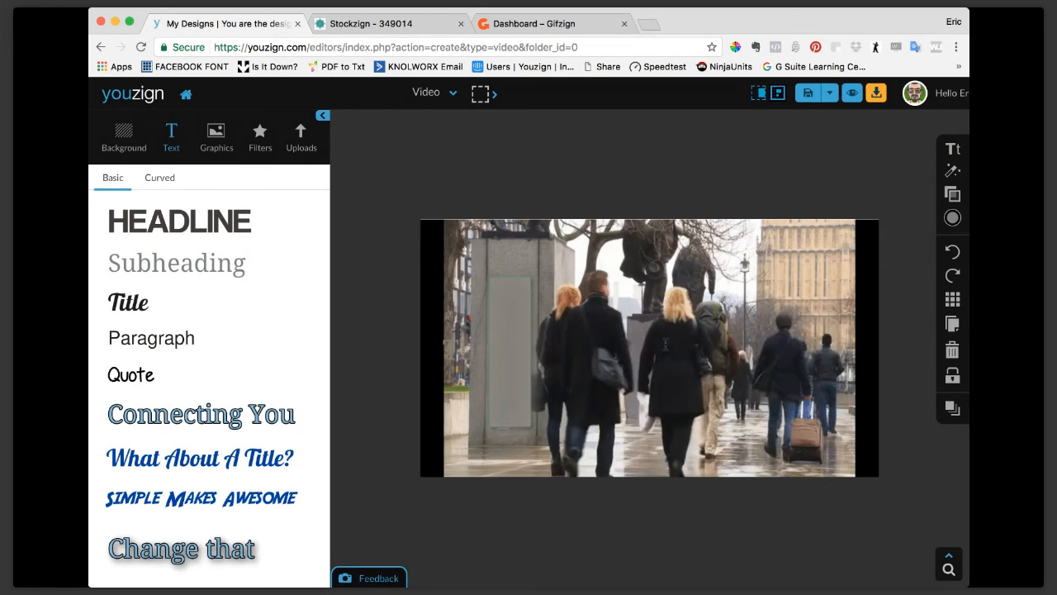
{"action": "left_click", "coordinate": [674, 352]}
{"action": "left_click", "coordinate": [478, 358]}
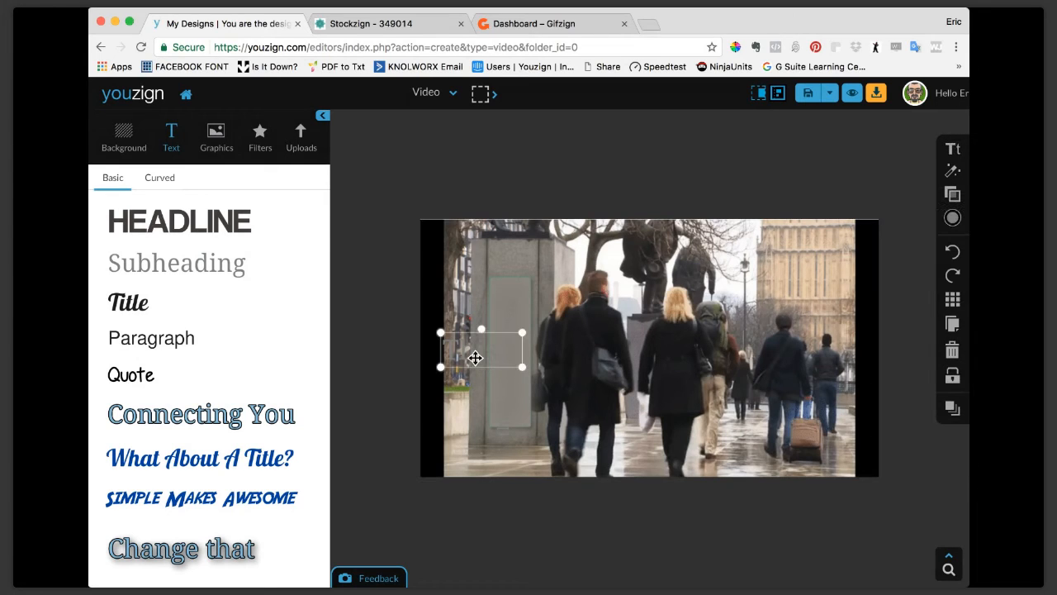
{"action": "left_click", "coordinate": [952, 217]}
{"action": "left_click", "coordinate": [784, 265]}
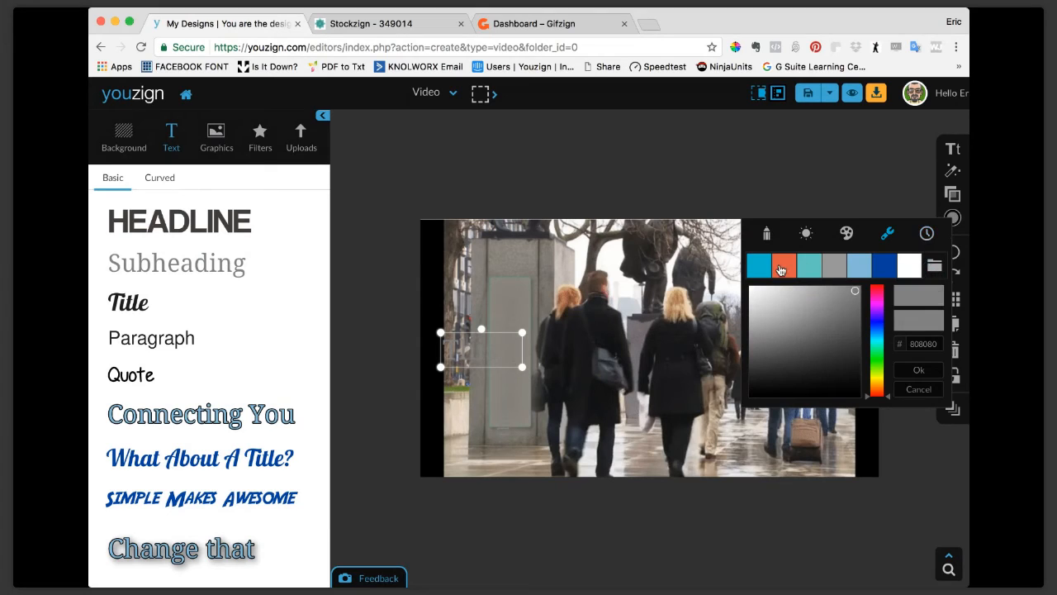
{"action": "double_click", "coordinate": [513, 348]}
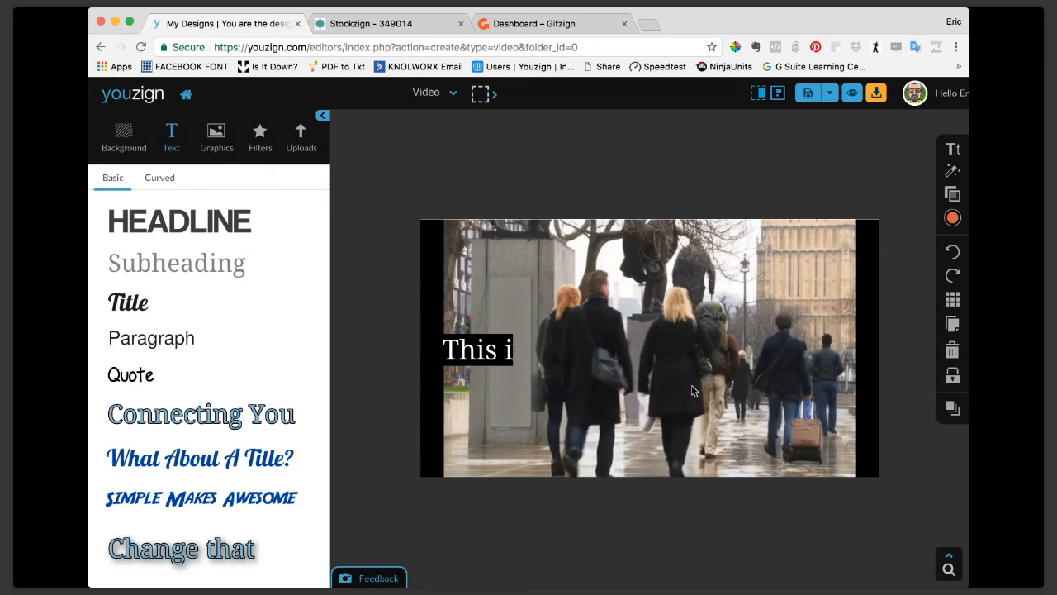
{"action": "left_click", "coordinate": [514, 348]}
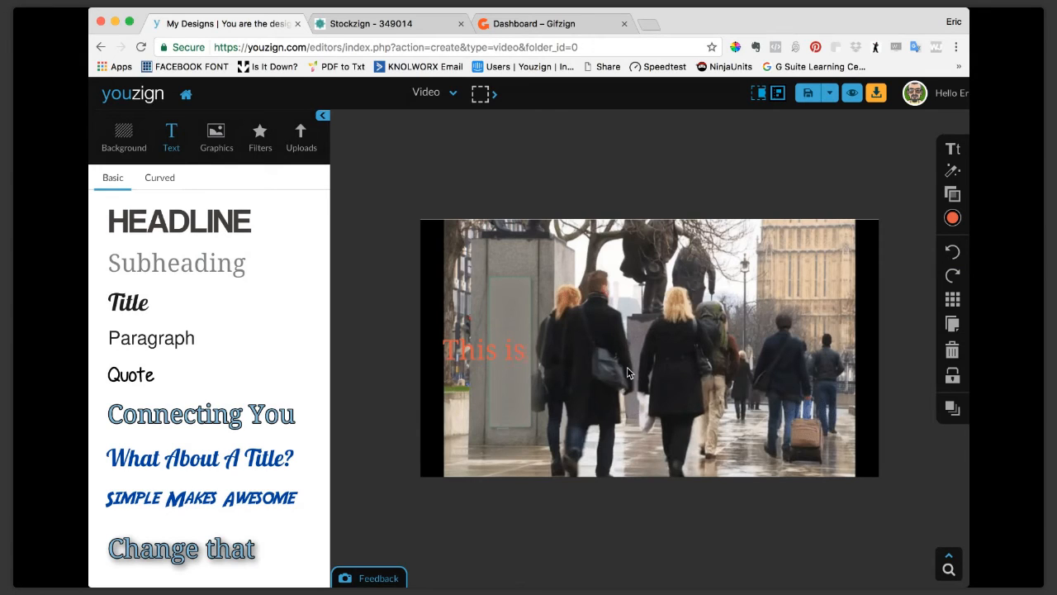
{"action": "type", "text": "s it"}
Rotate the "This is it" text to read vertically upward and center it on the blank sign.
{"action": "left_click", "coordinate": [505, 360]}
{"action": "left_click", "coordinate": [504, 351]}
{"action": "mouse_move", "coordinate": [500, 325]}
{"action": "left_mouse_down"}
{"action": "mouse_move", "coordinate": [445, 333]}
{"action": "mouse_move", "coordinate": [503, 345]}
{"action": "left_mouse_up"}
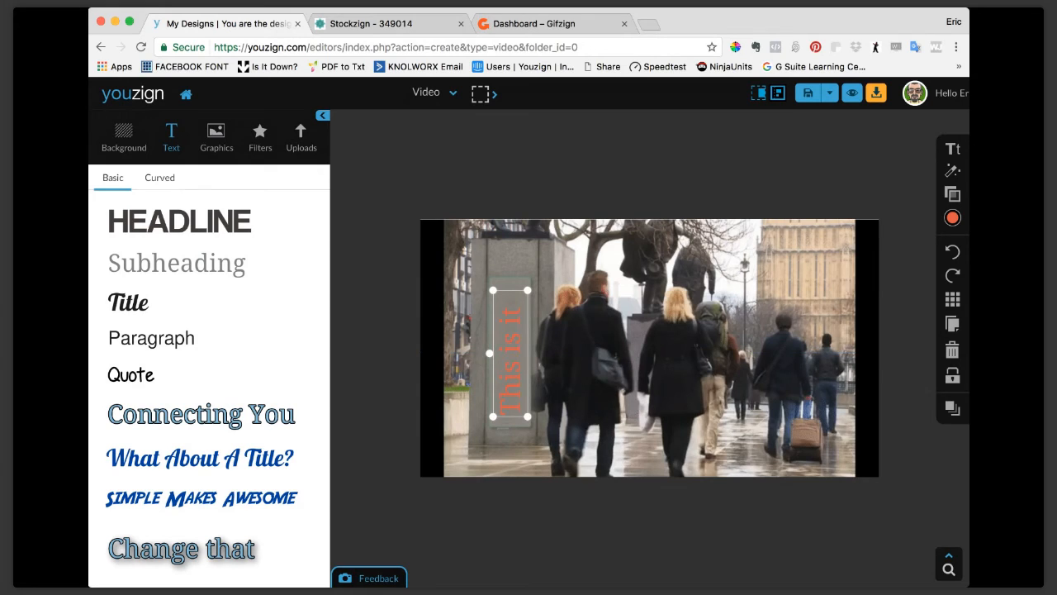
Add a border of size 2 to the "This is it" text on the sign.
{"action": "mouse_move", "coordinate": [942, 176]}
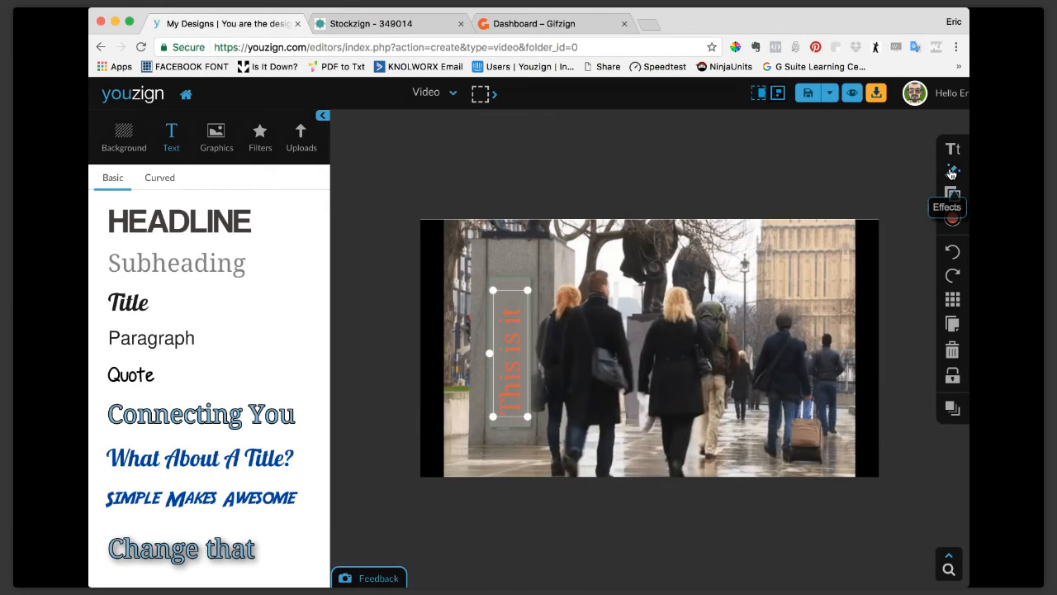
{"action": "left_click", "coordinate": [850, 181]}
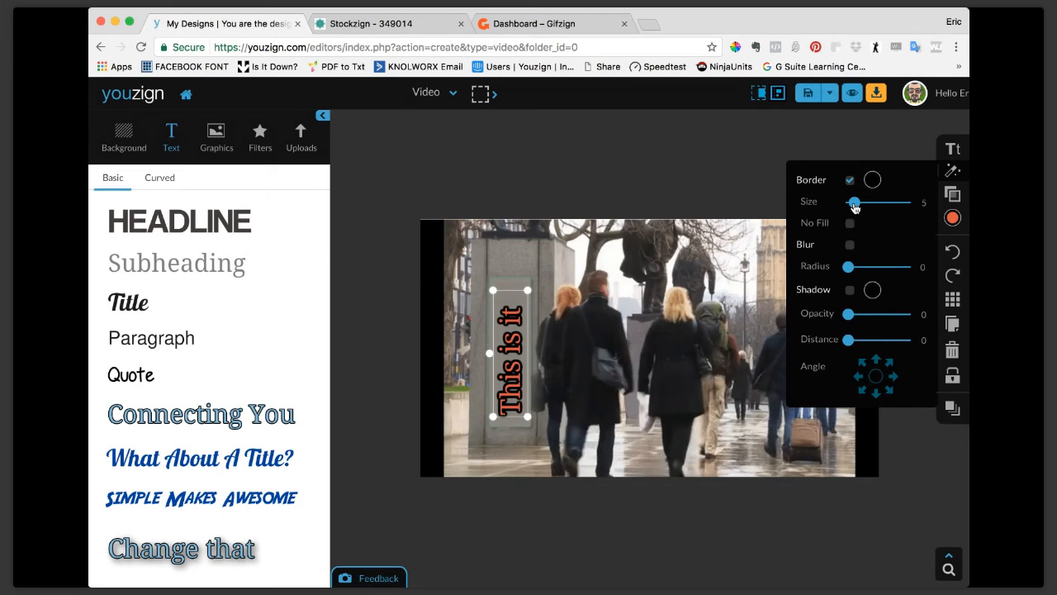
{"action": "left_click_drag", "start_coordinate": [854, 207], "coordinate": [851, 208]}
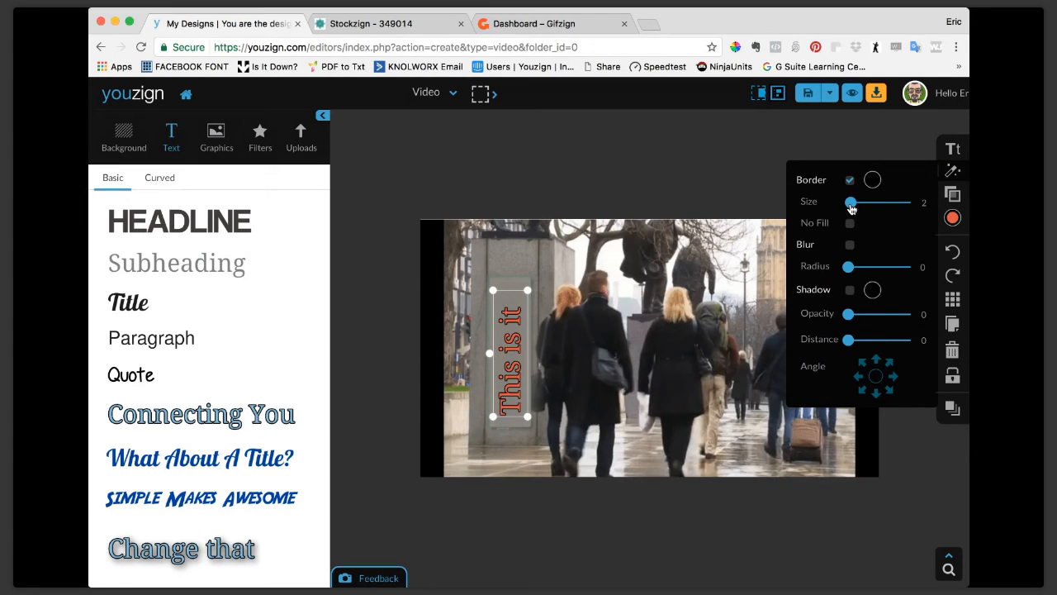
Save the "This is it" text on the sign as a reusable text style.
{"action": "left_click", "coordinate": [765, 155]}
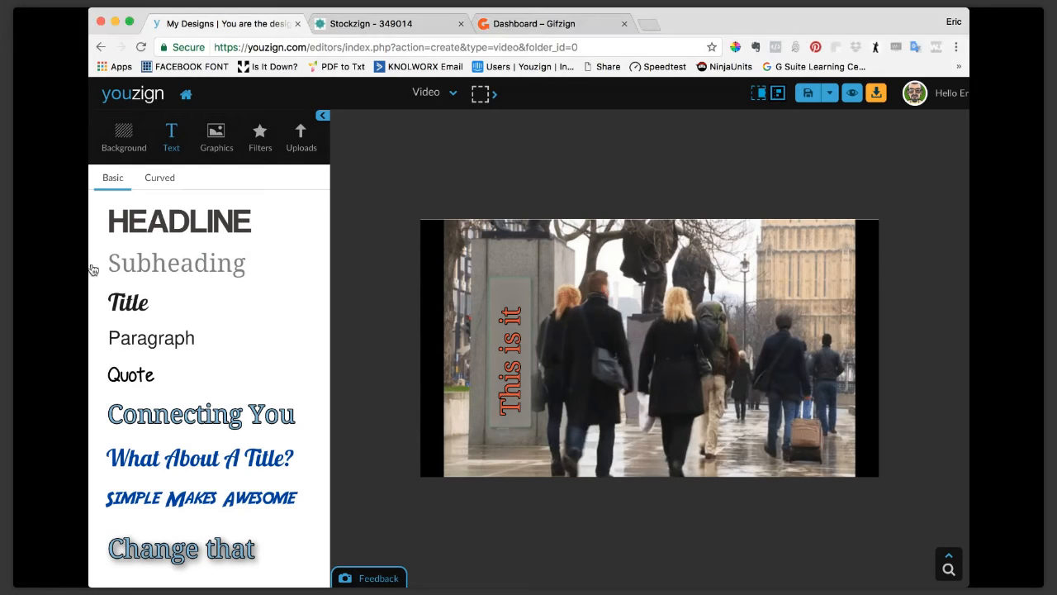
{"action": "scroll", "coordinate": [247, 429], "scroll_direction": "down", "scroll_amount": 1}
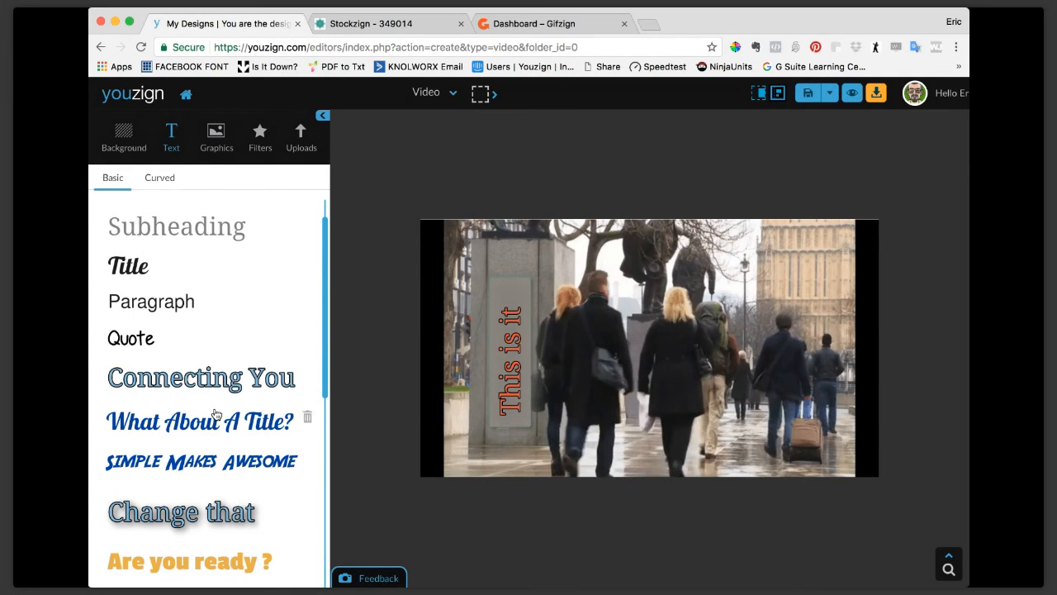
{"action": "scroll", "coordinate": [217, 420], "scroll_direction": "down", "scroll_amount": 3}
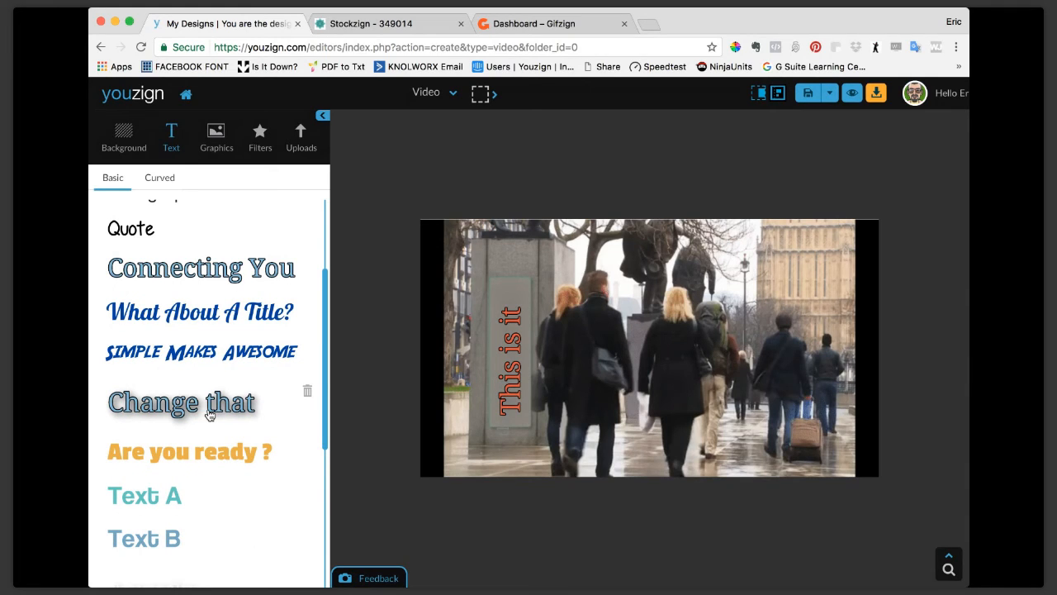
{"action": "left_click", "coordinate": [513, 370]}
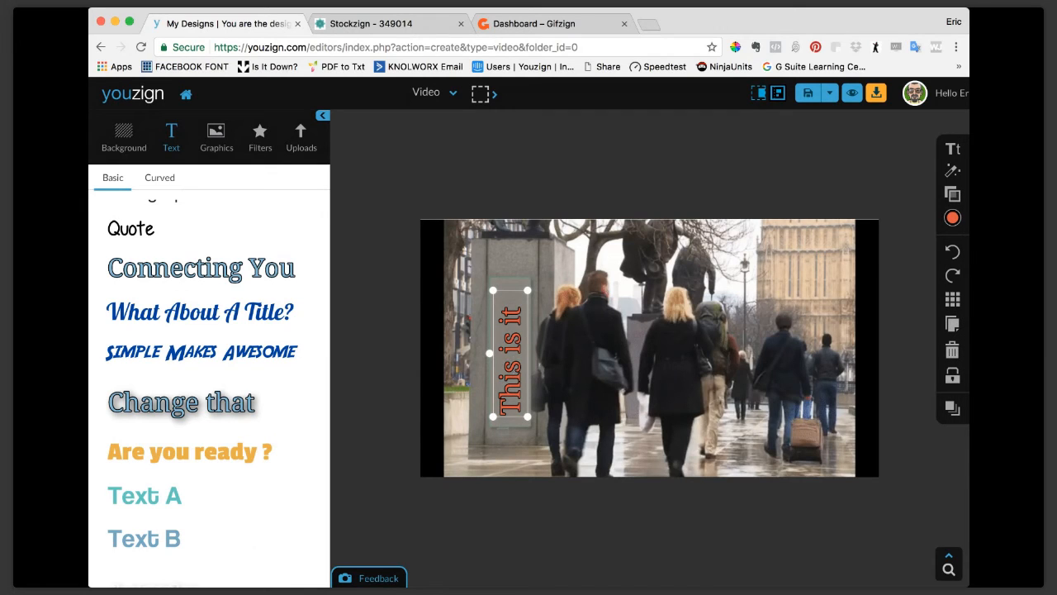
{"action": "left_click", "coordinate": [952, 149]}
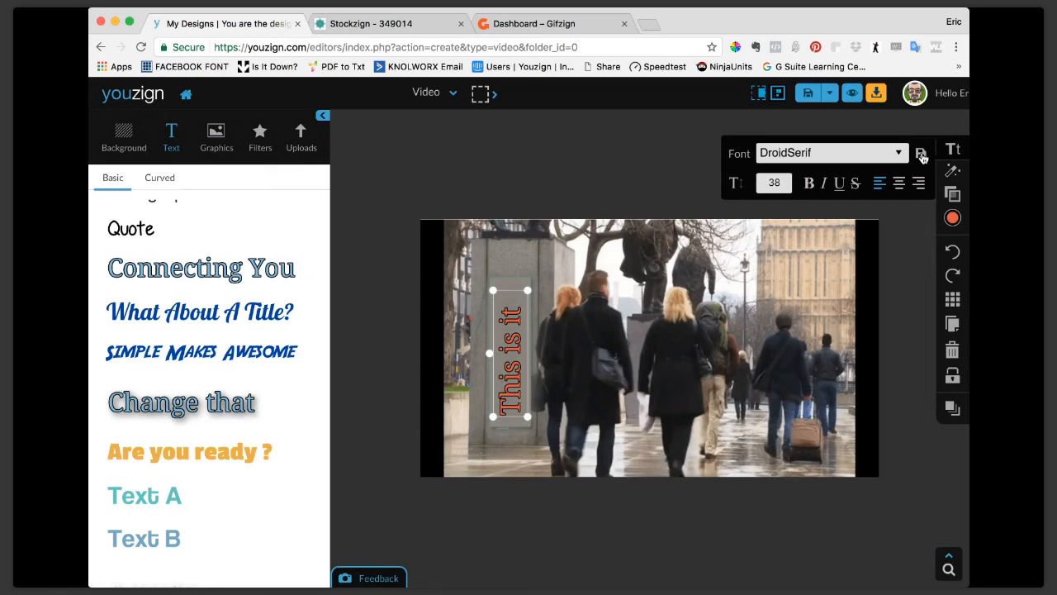
{"action": "left_click", "coordinate": [921, 155]}
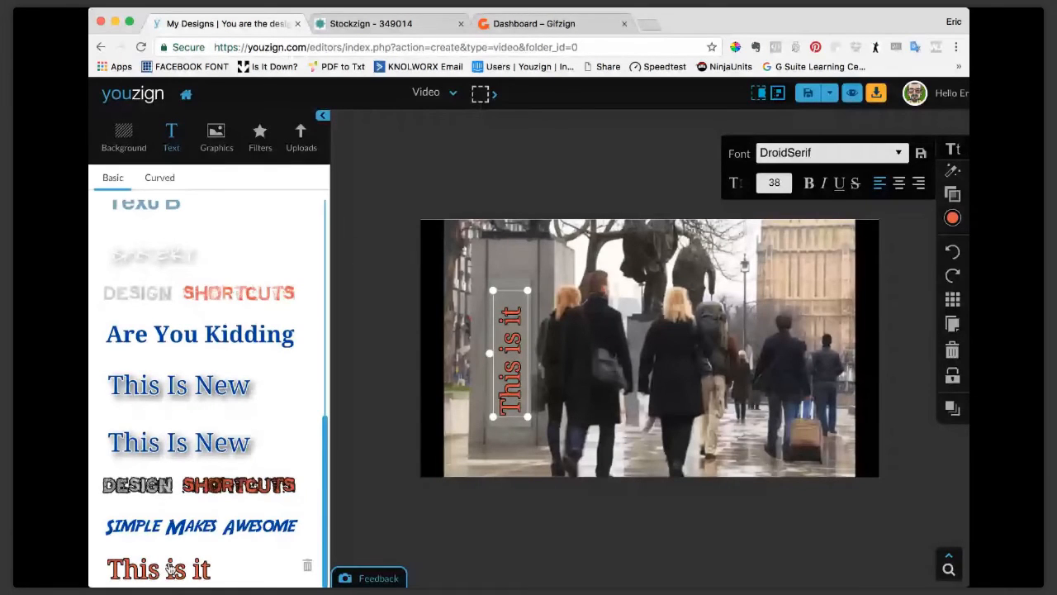
Insert a copy of the saved "This is it" text style on the canvas and delete that copy.
{"action": "left_click", "coordinate": [170, 570]}
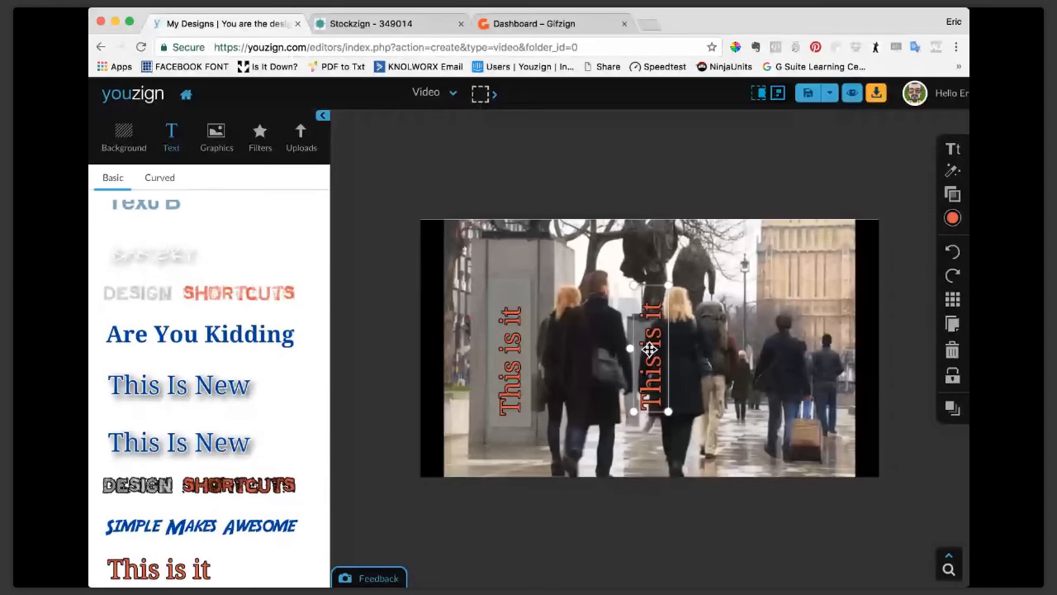
{"action": "left_click", "coordinate": [954, 352]}
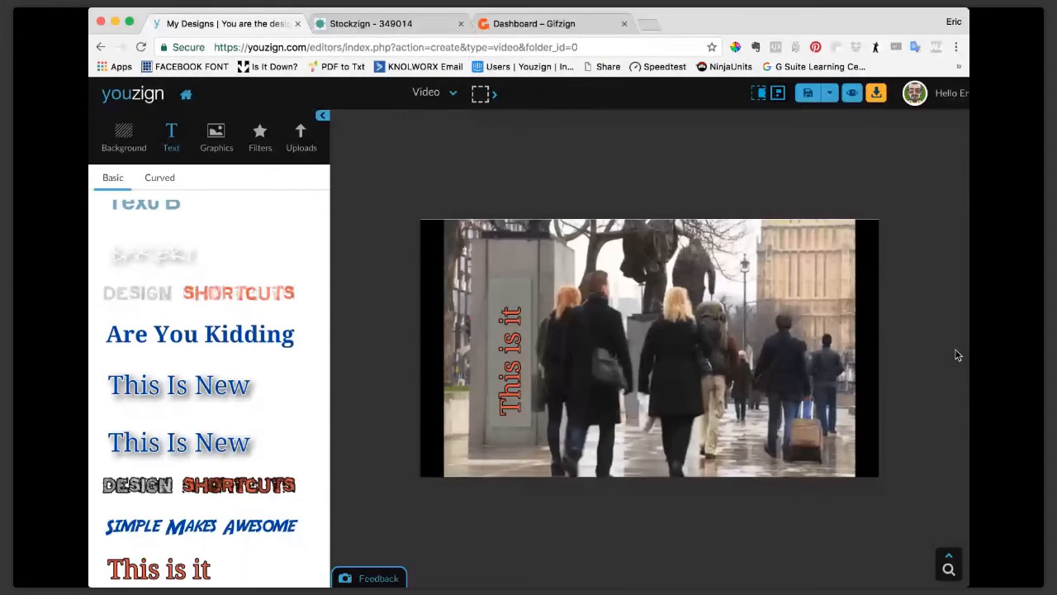
{"action": "scroll", "coordinate": [181, 246], "scroll_direction": "up", "scroll_amount": 3}
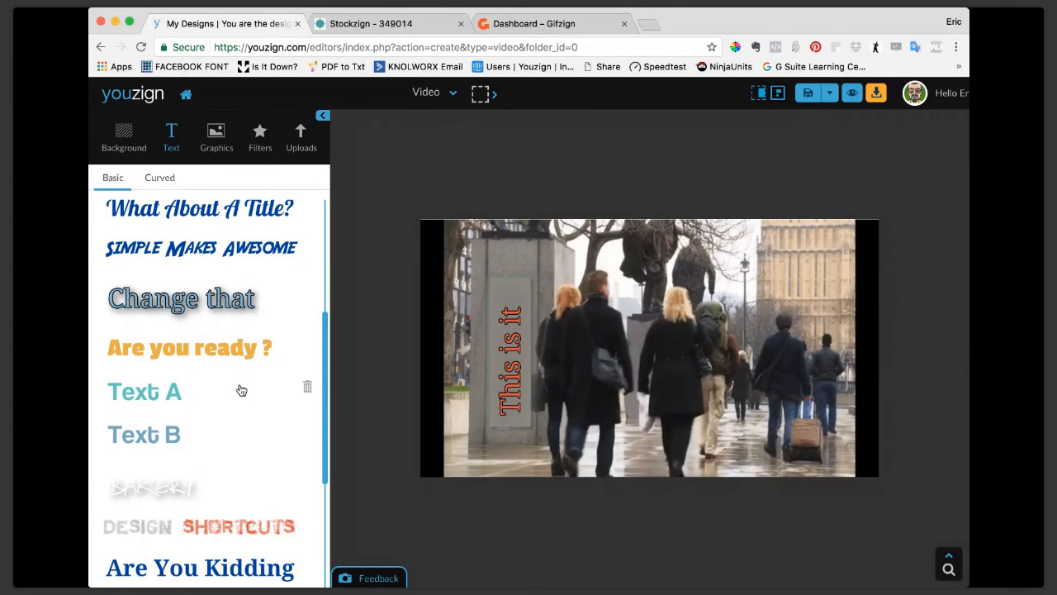
{"action": "left_click", "coordinate": [510, 375]}
{"action": "left_click", "coordinate": [953, 149]}
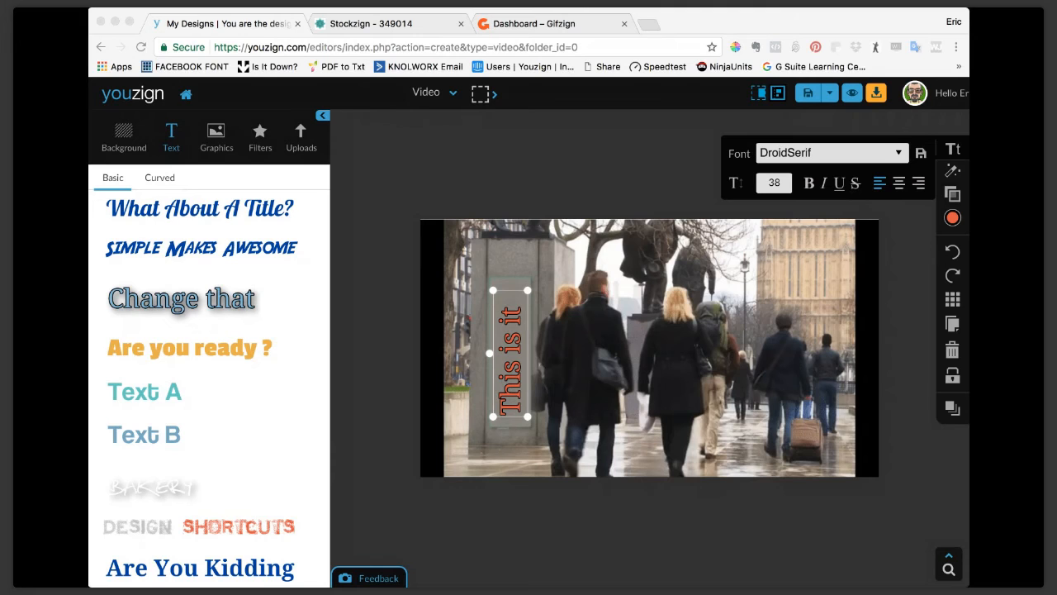
{"action": "left_click", "coordinate": [117, 328]}
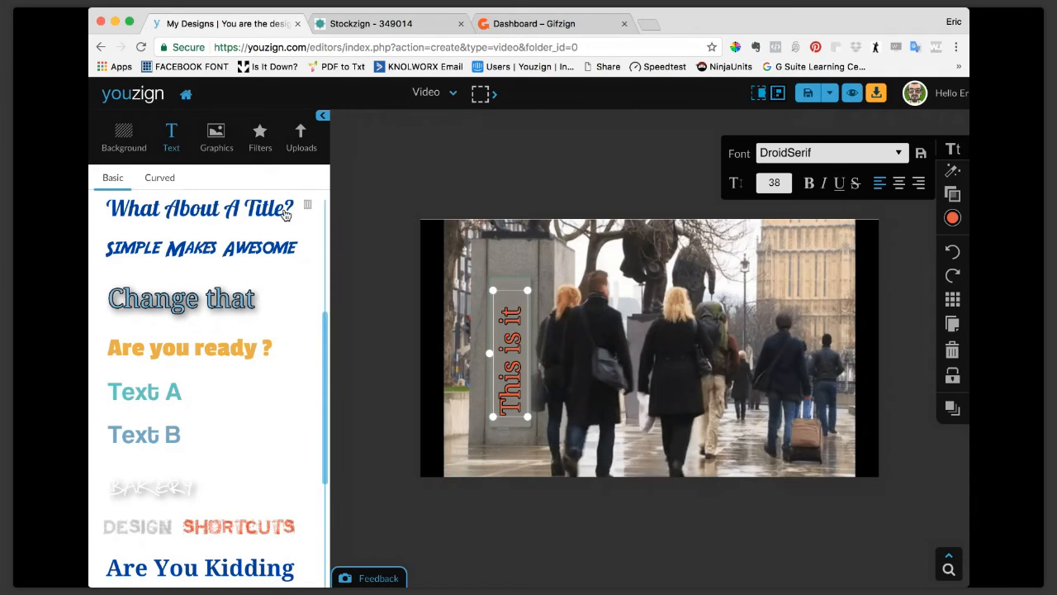
{"action": "scroll", "coordinate": [286, 215], "scroll_direction": "up", "scroll_amount": 1}
Add the uploaded black silhouette of a standing man and place it in front of the building on the street photo's far side.
{"action": "left_click", "coordinate": [302, 147]}
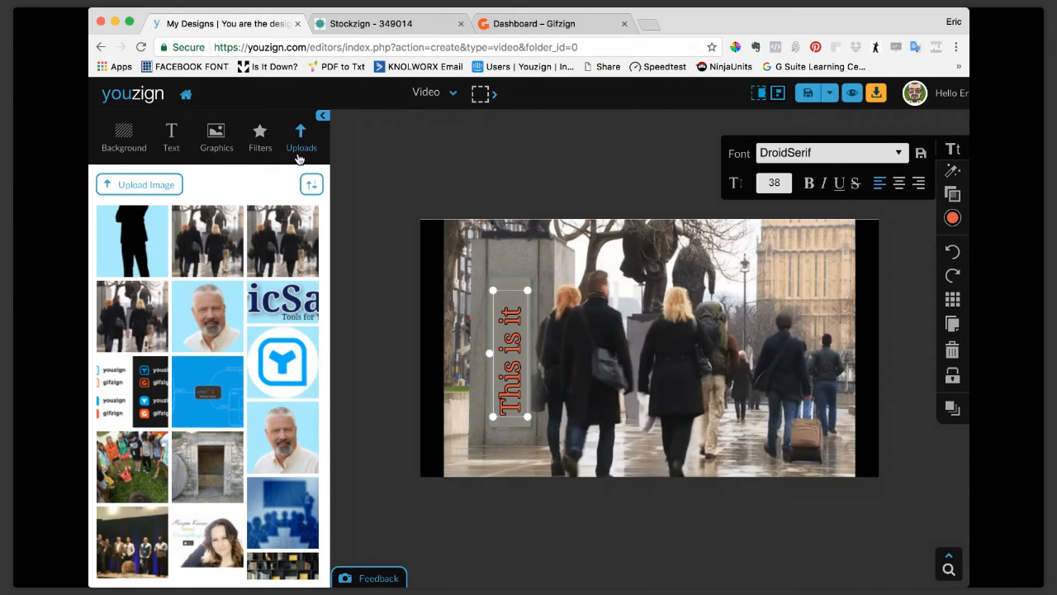
{"action": "left_click", "coordinate": [149, 243]}
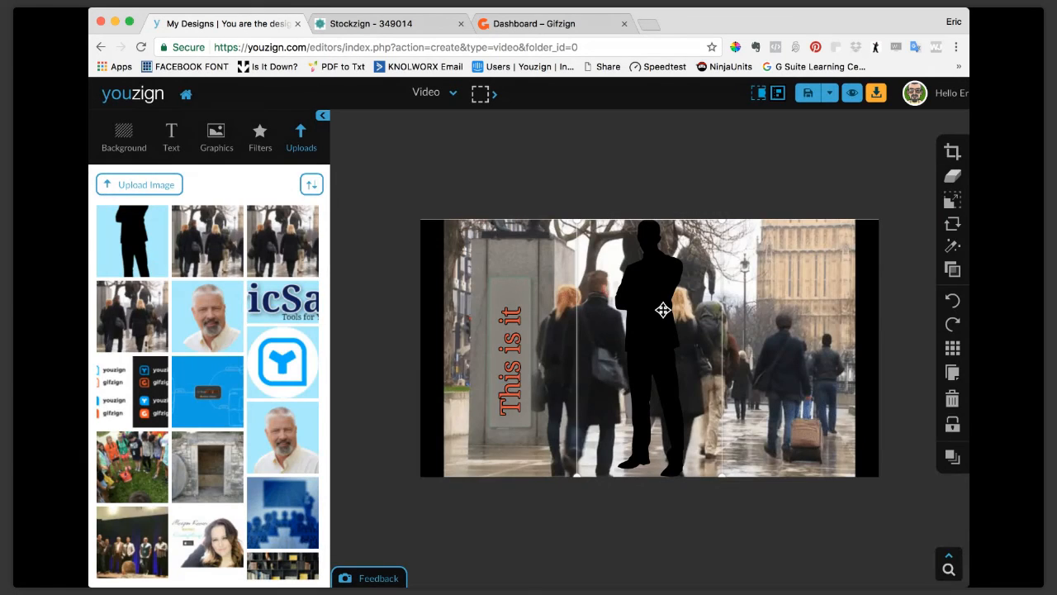
{"action": "left_click_drag", "start_coordinate": [662, 310], "coordinate": [827, 311]}
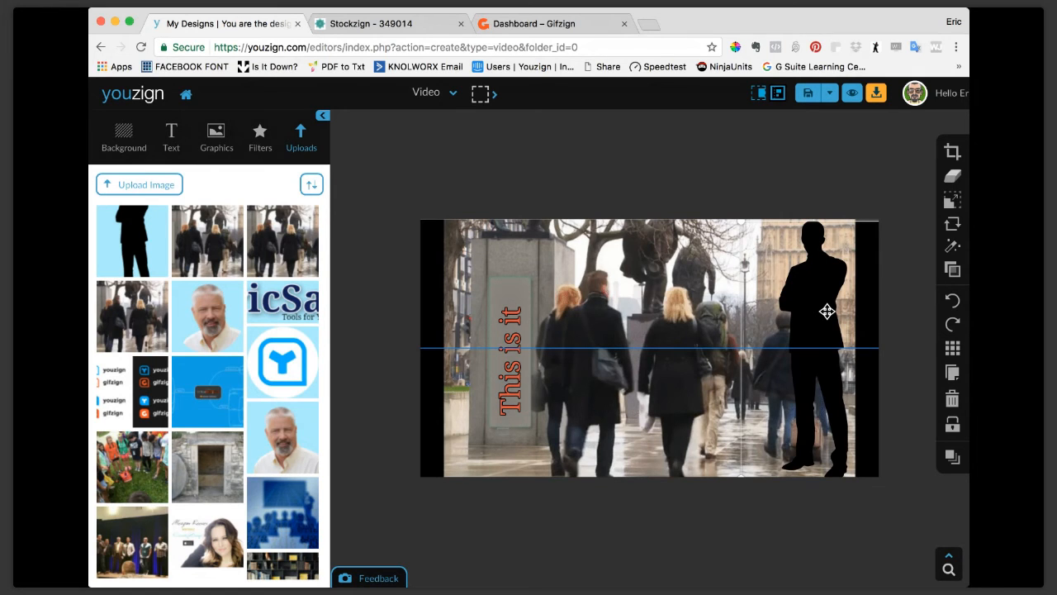
{"action": "left_click_drag", "start_coordinate": [827, 311], "coordinate": [829, 312]}
{"action": "left_click", "coordinate": [799, 171]}
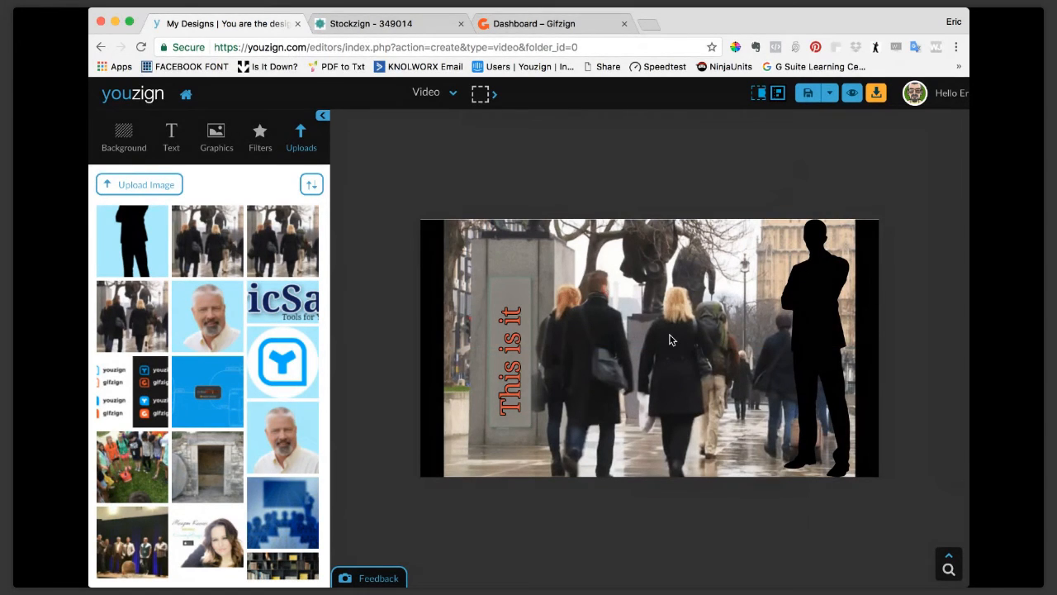
Delete the street photo and the leftover small grey text at the lower end of the blurred sign mask.
{"action": "left_click", "coordinate": [667, 335]}
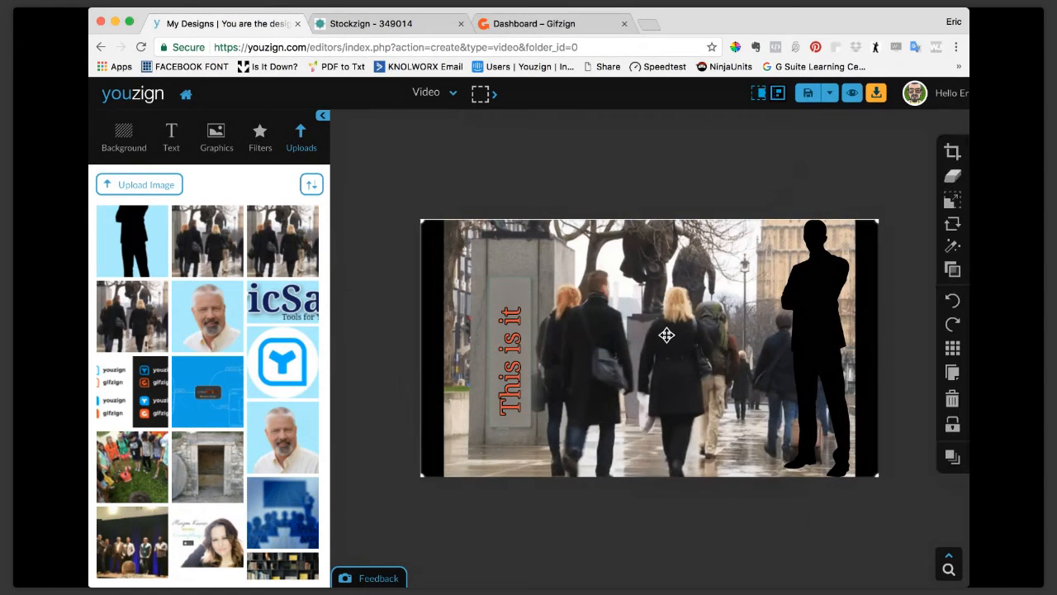
{"action": "left_click", "coordinate": [953, 400]}
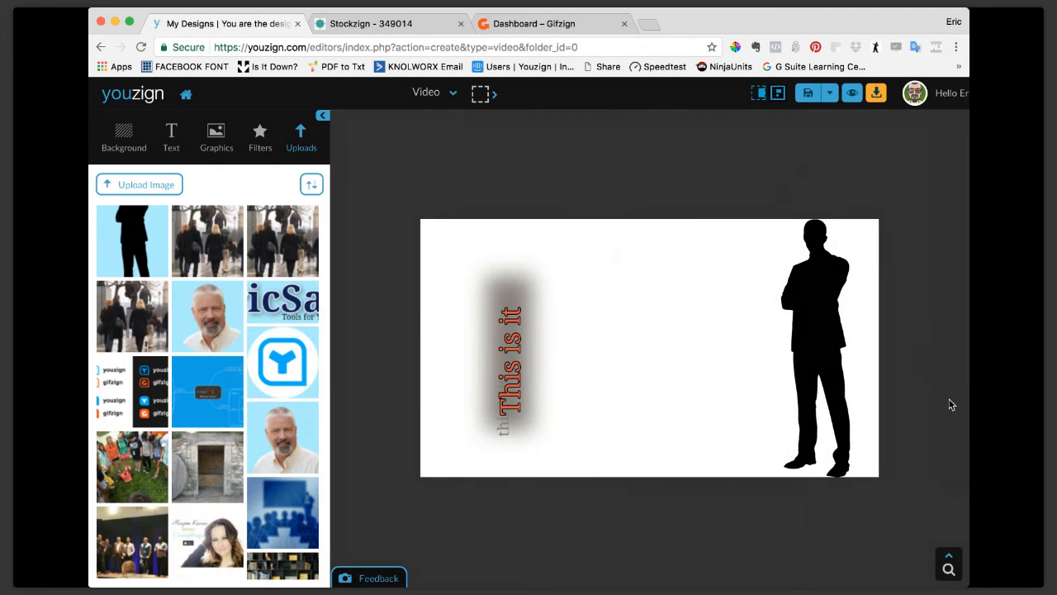
{"action": "left_click", "coordinate": [503, 430]}
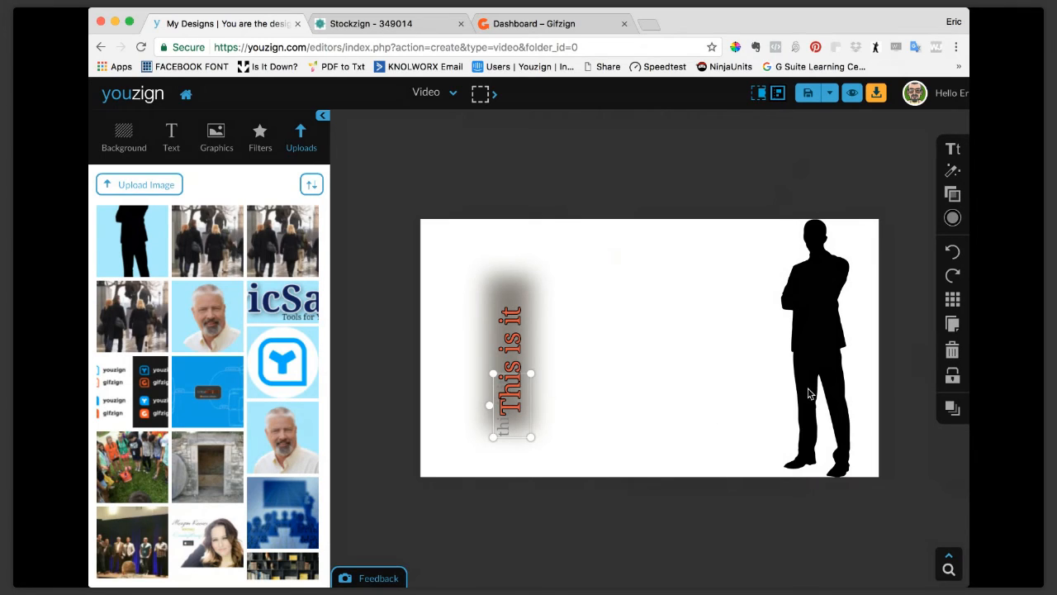
{"action": "left_click", "coordinate": [952, 350]}
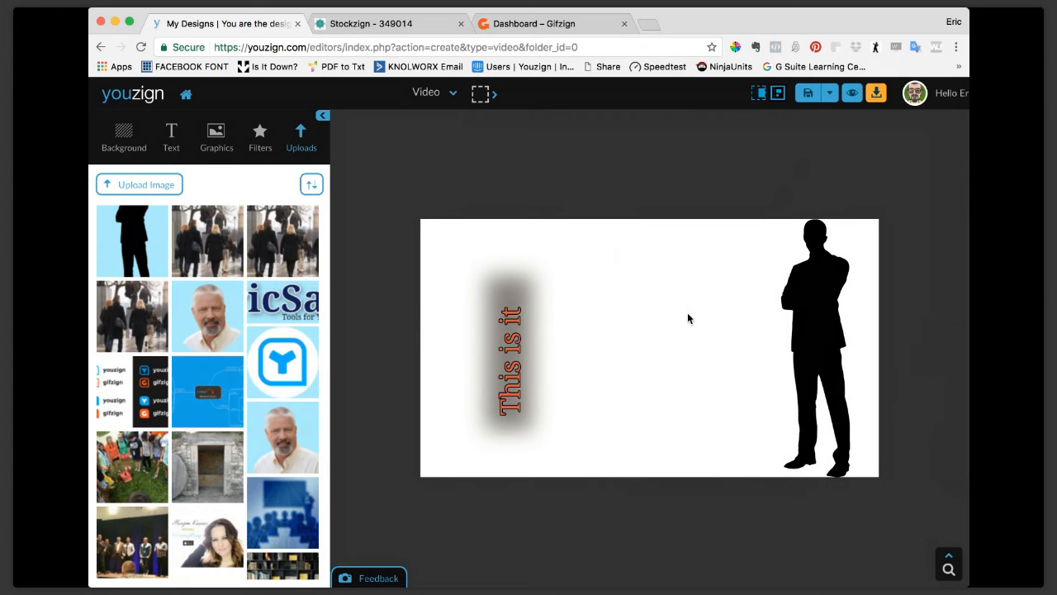
Make the design background transparent and shift the silhouette slightly toward the canvas centre.
{"action": "left_click", "coordinate": [118, 134]}
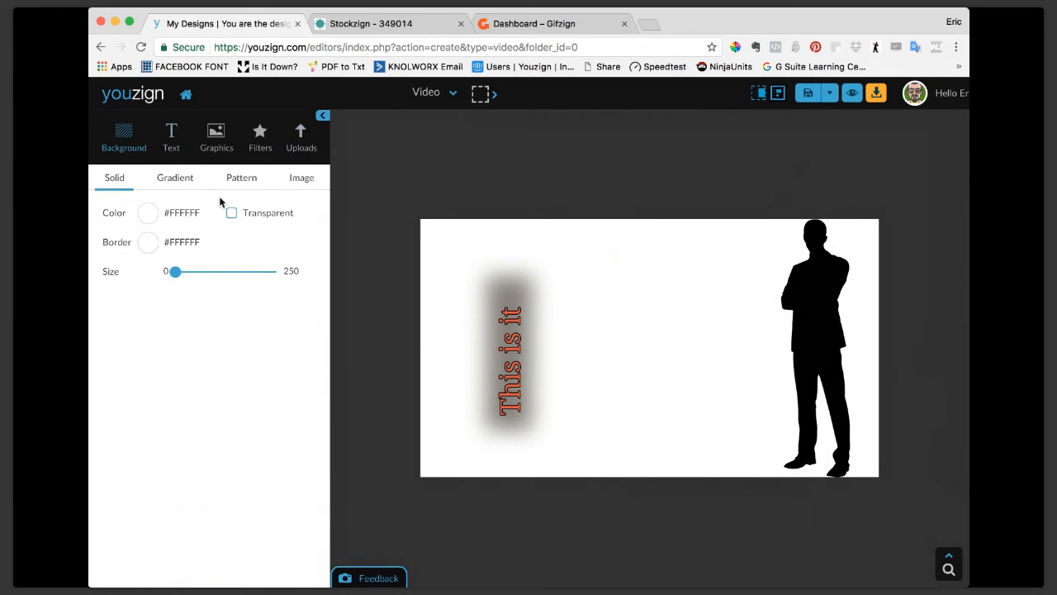
{"action": "left_click", "coordinate": [232, 214]}
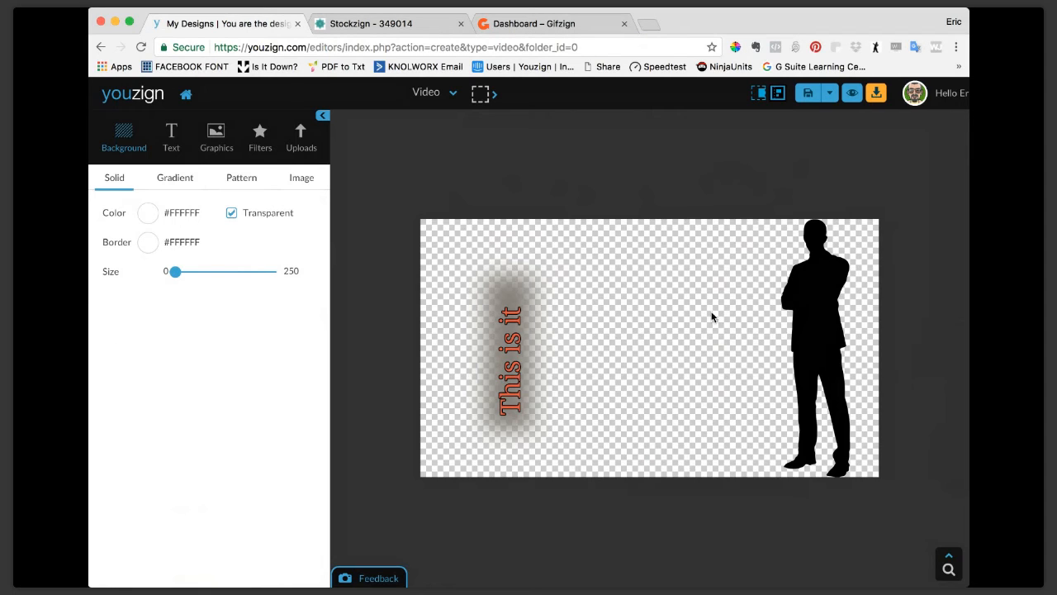
{"action": "left_click", "coordinate": [824, 295]}
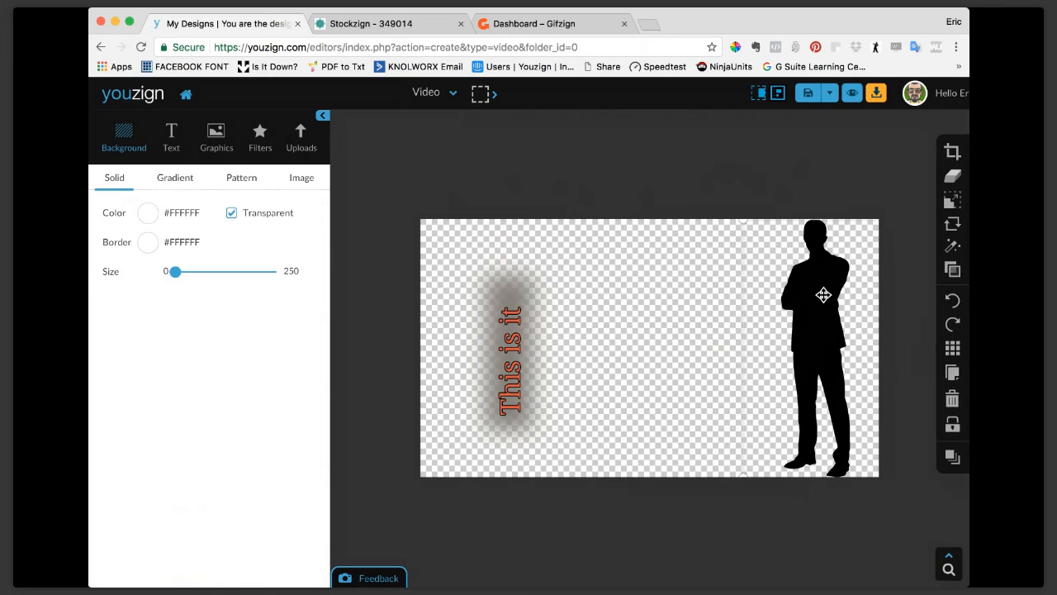
{"action": "left_click_drag", "start_coordinate": [823, 295], "coordinate": [795, 293]}
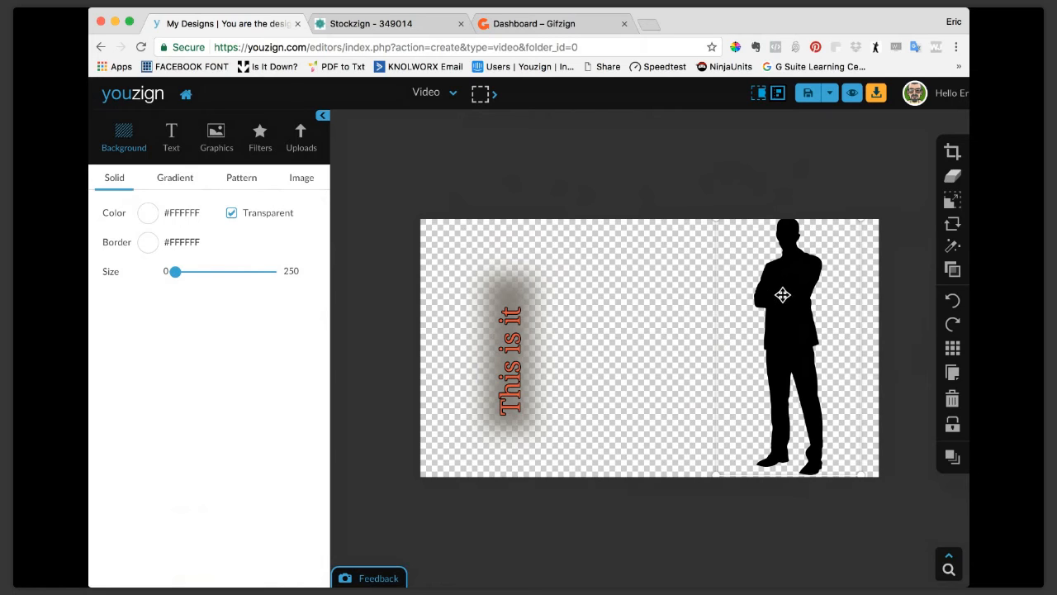
Add the uploaded street photo with the "Remove This" sign back to the canvas and move it behind the silhouette.
{"action": "left_click", "coordinate": [297, 147]}
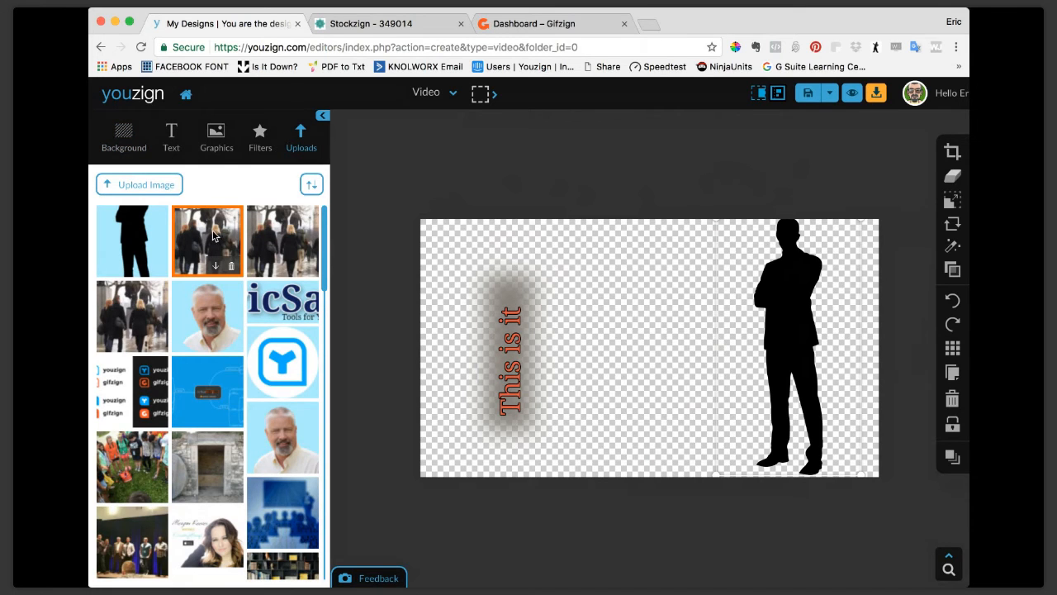
{"action": "left_click", "coordinate": [213, 236]}
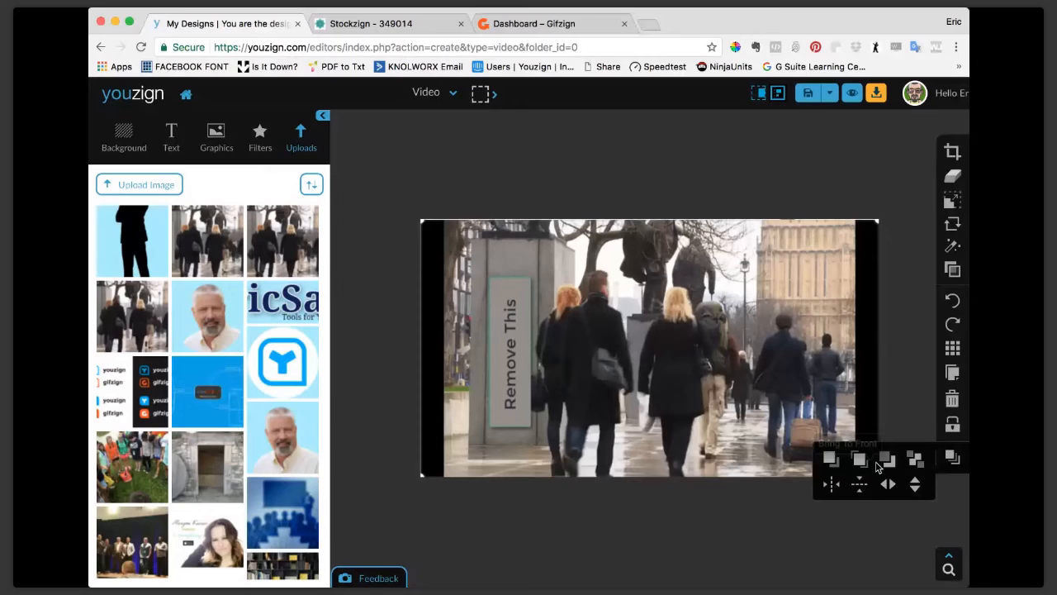
{"action": "left_click", "coordinate": [877, 465]}
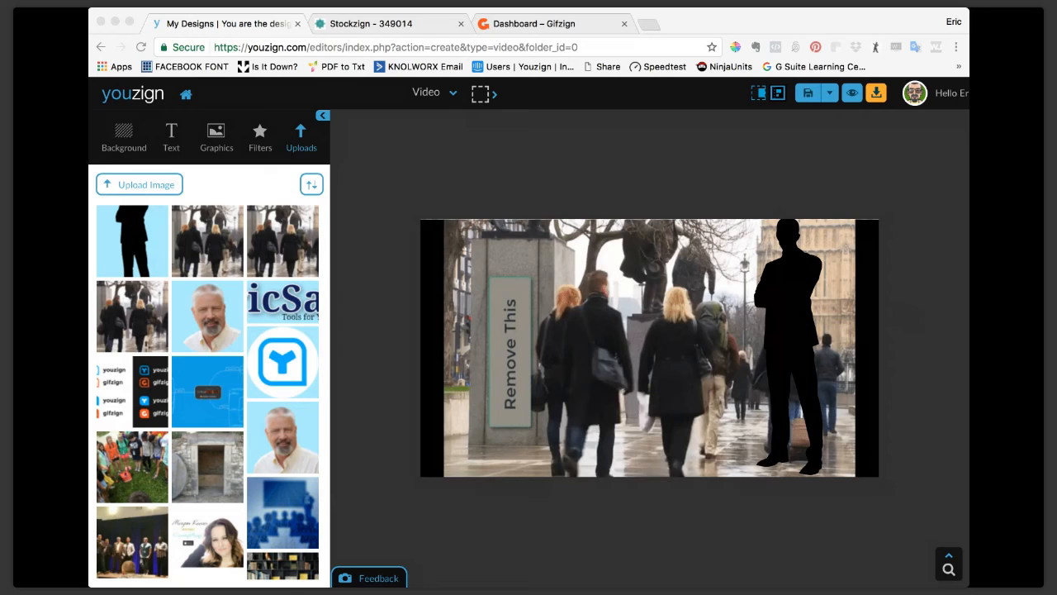
{"action": "left_click", "coordinate": [103, 244]}
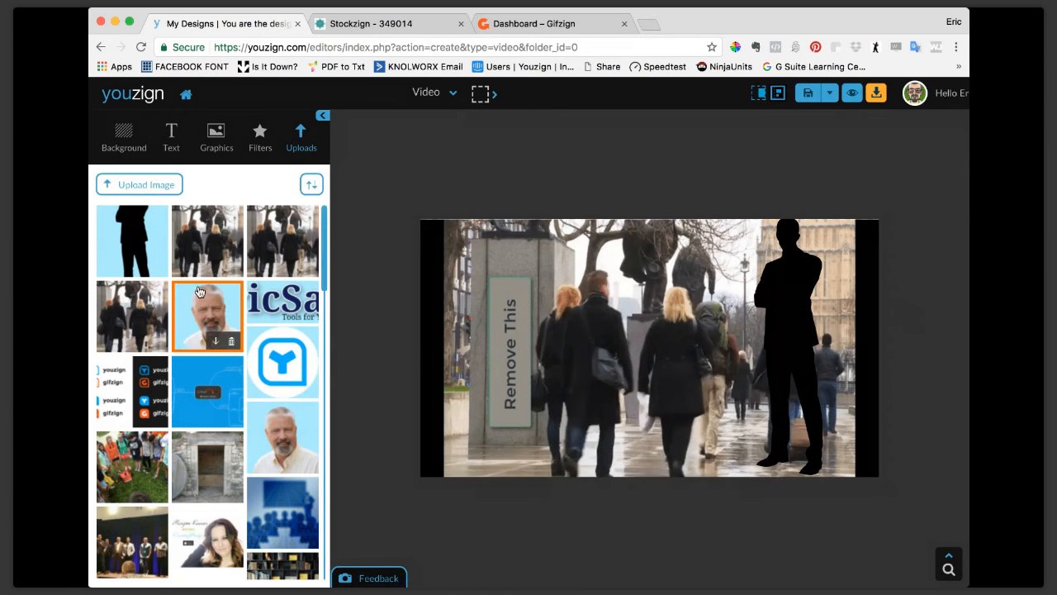
{"action": "scroll", "coordinate": [198, 291], "scroll_direction": "down", "scroll_amount": 3}
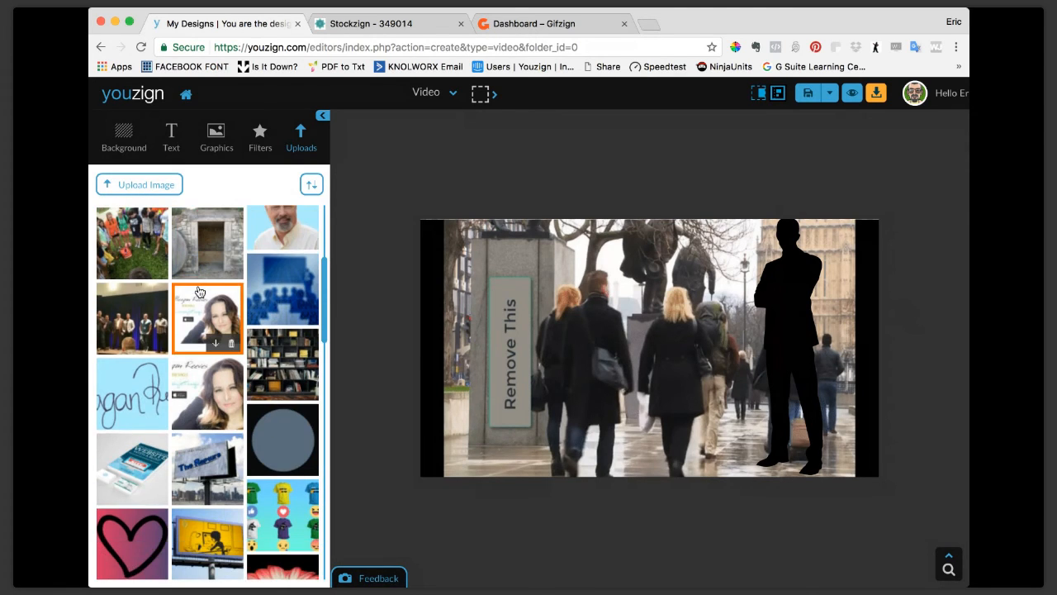
{"action": "scroll", "coordinate": [199, 292], "scroll_direction": "down", "scroll_amount": 4}
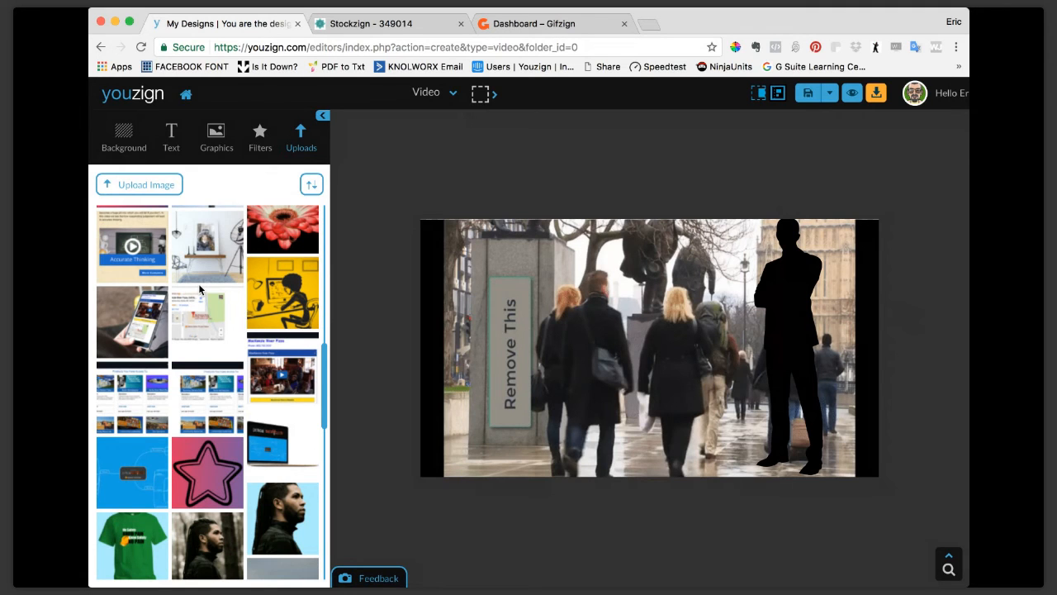
{"action": "scroll", "coordinate": [199, 289], "scroll_direction": "up", "scroll_amount": 7}
Open the street photo for background erasing and mark the three foreground pedestrians as areas to keep.
{"action": "left_click", "coordinate": [510, 283]}
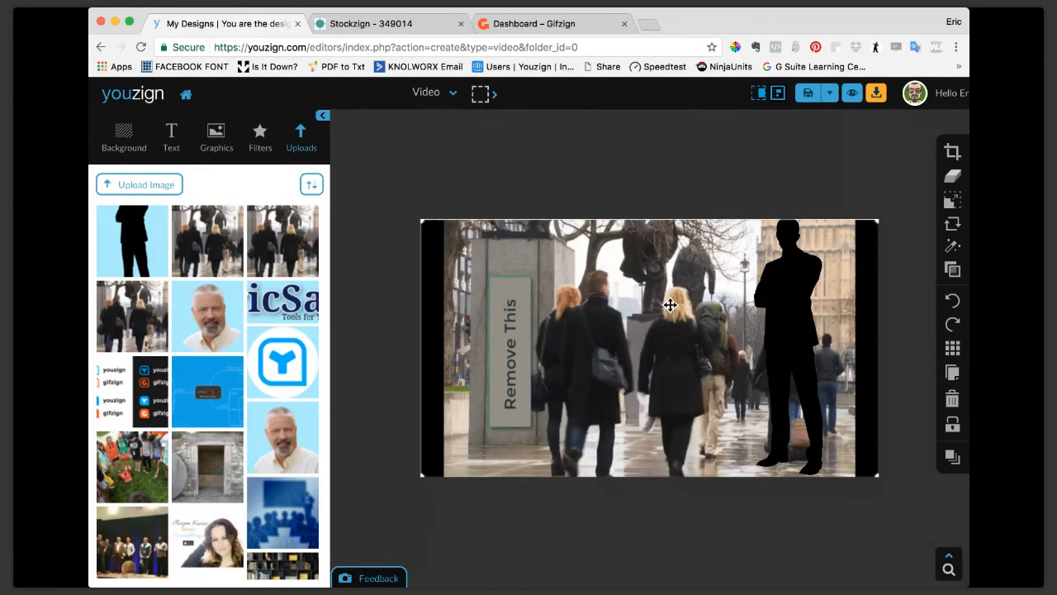
{"action": "left_click", "coordinate": [953, 176]}
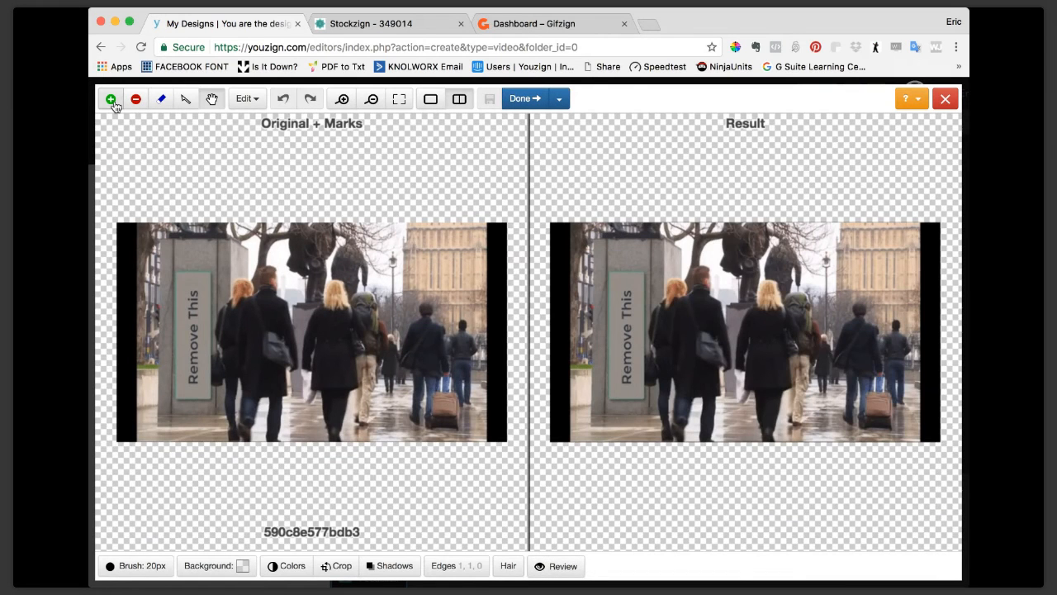
{"action": "left_click", "coordinate": [114, 105]}
{"action": "left_click", "coordinate": [267, 296]}
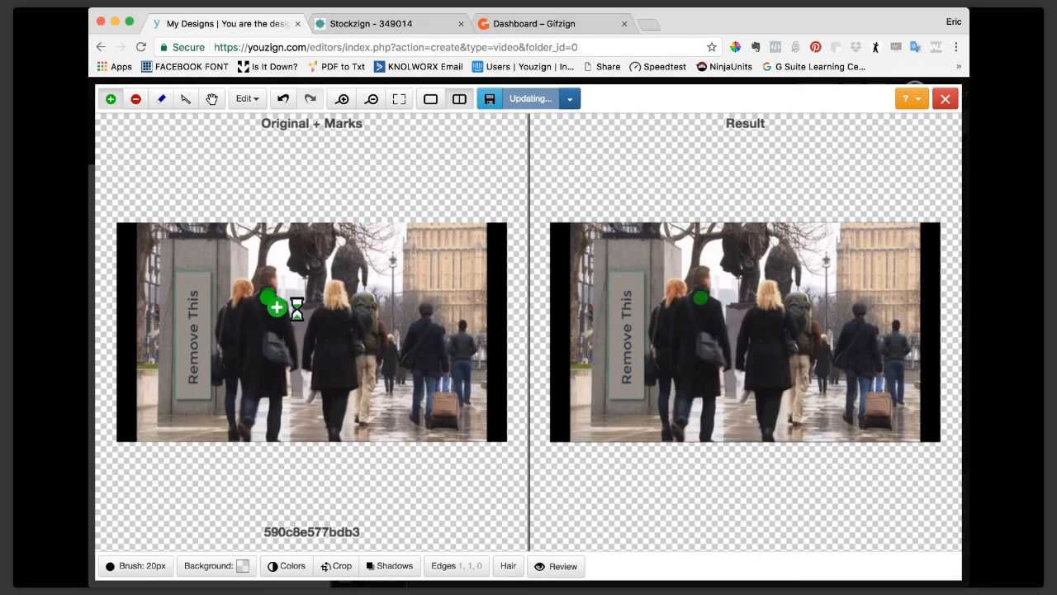
{"action": "left_click_drag", "start_coordinate": [267, 296], "coordinate": [246, 347]}
{"action": "left_click_drag", "start_coordinate": [331, 331], "coordinate": [350, 402]}
{"action": "left_click", "coordinate": [266, 368]}
{"action": "left_click", "coordinate": [248, 296]}
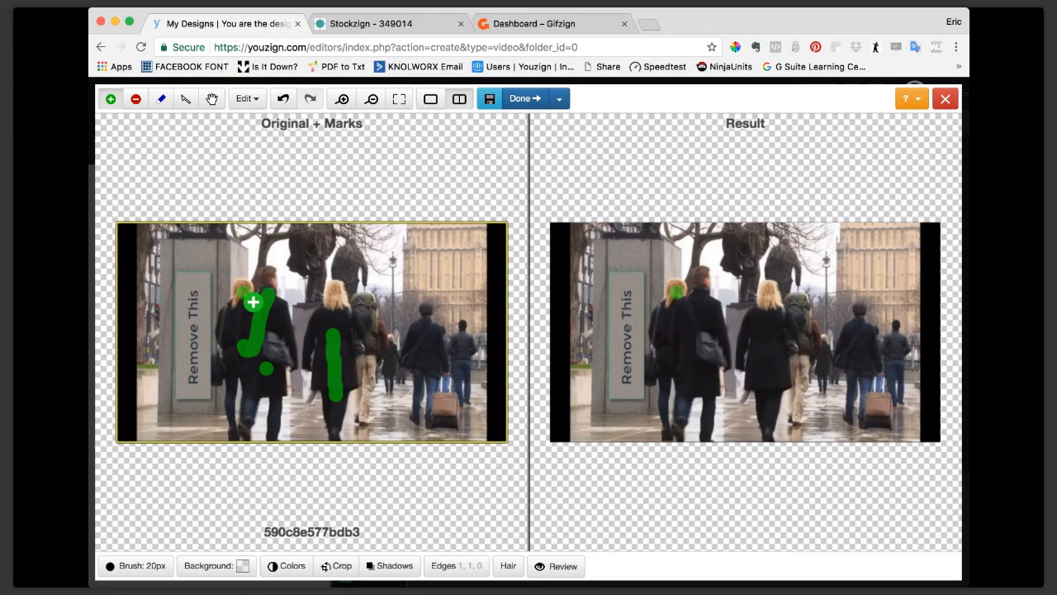
{"action": "left_click", "coordinate": [345, 304]}
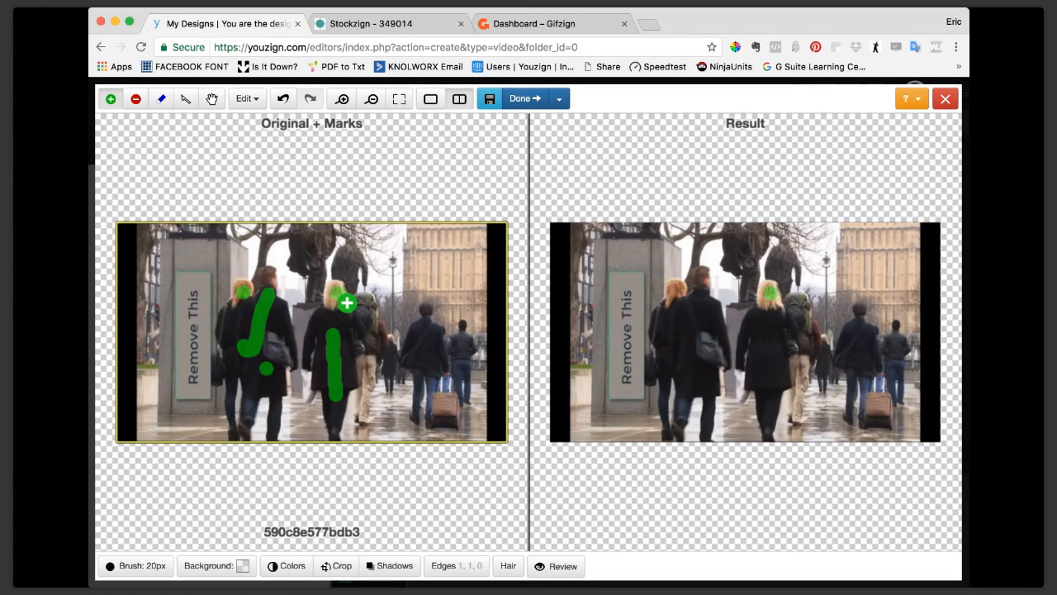
Mark the building, statue, wet pavement and suitcase as areas to remove, and apply the pedestrian cutout to the design.
{"action": "left_click", "coordinate": [135, 98]}
{"action": "left_click", "coordinate": [410, 262]}
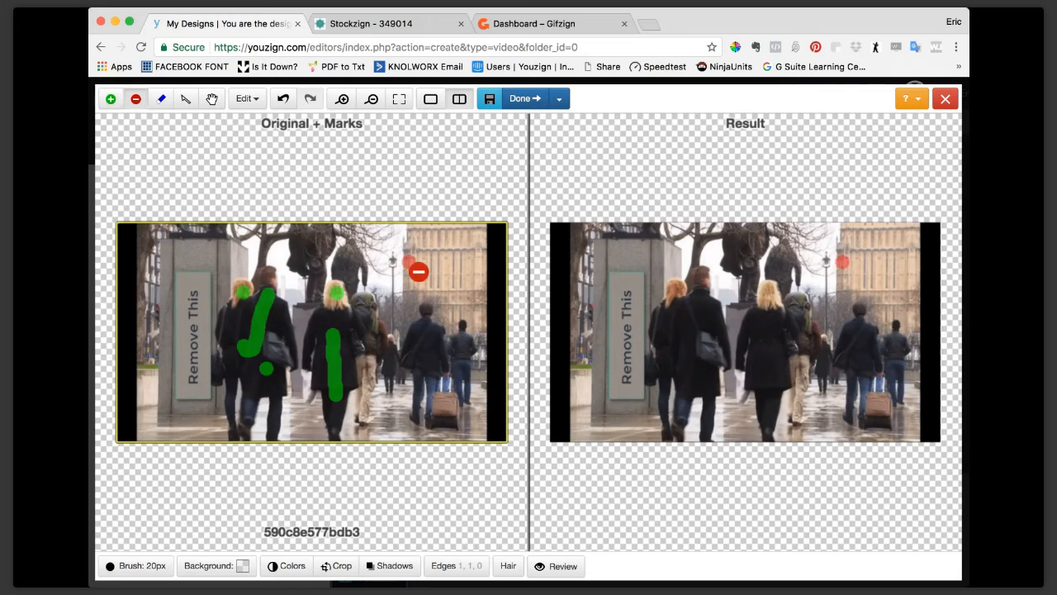
{"action": "left_click", "coordinate": [321, 246]}
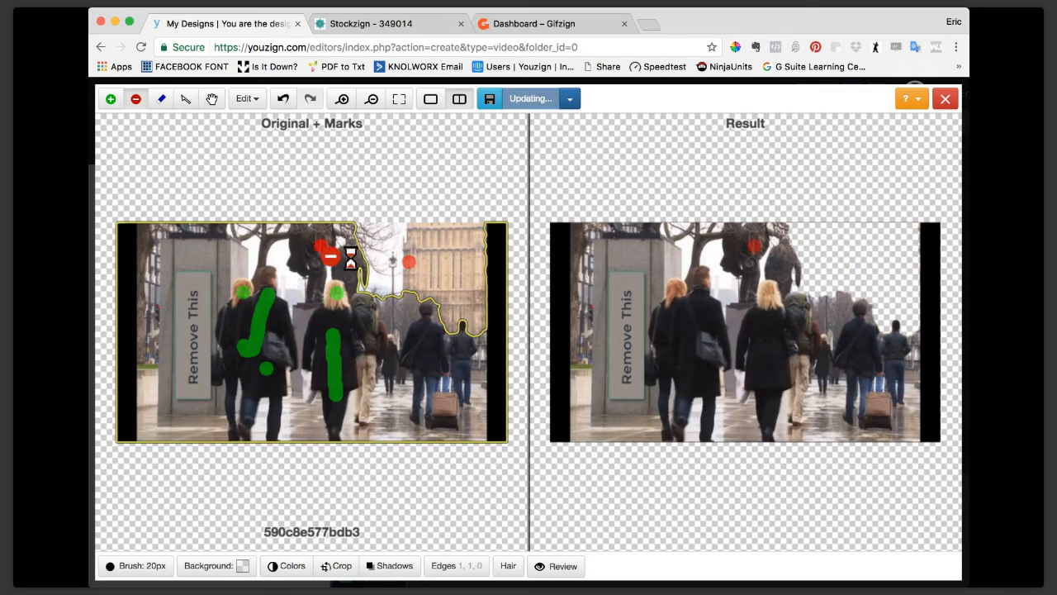
{"action": "left_click", "coordinate": [385, 417]}
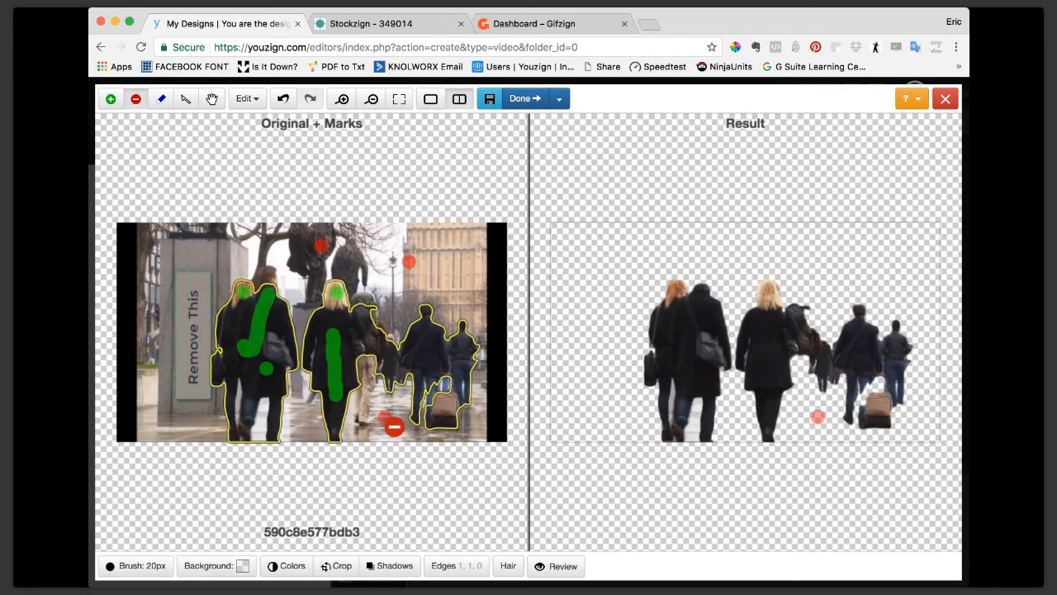
{"action": "left_click", "coordinate": [446, 417]}
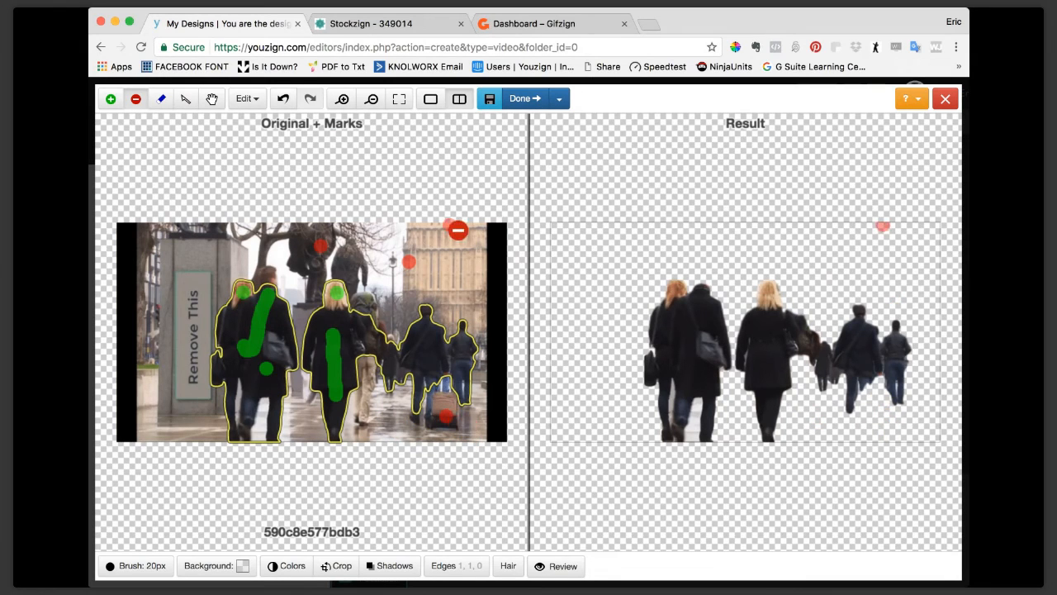
{"action": "left_click", "coordinate": [525, 100]}
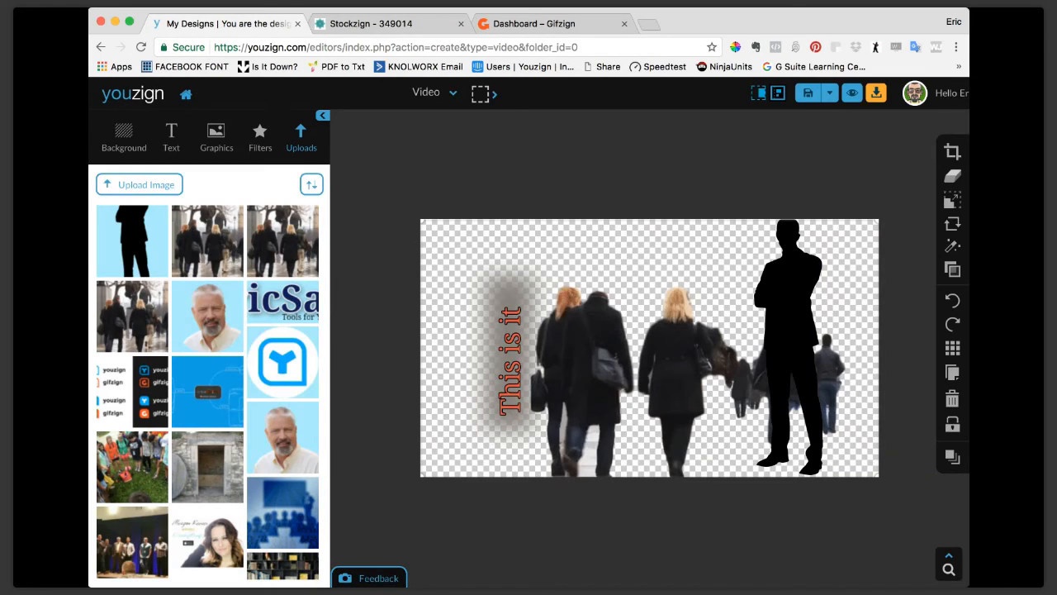
Delete the black silhouette of the standing man from the canvas.
{"action": "left_click", "coordinate": [953, 402]}
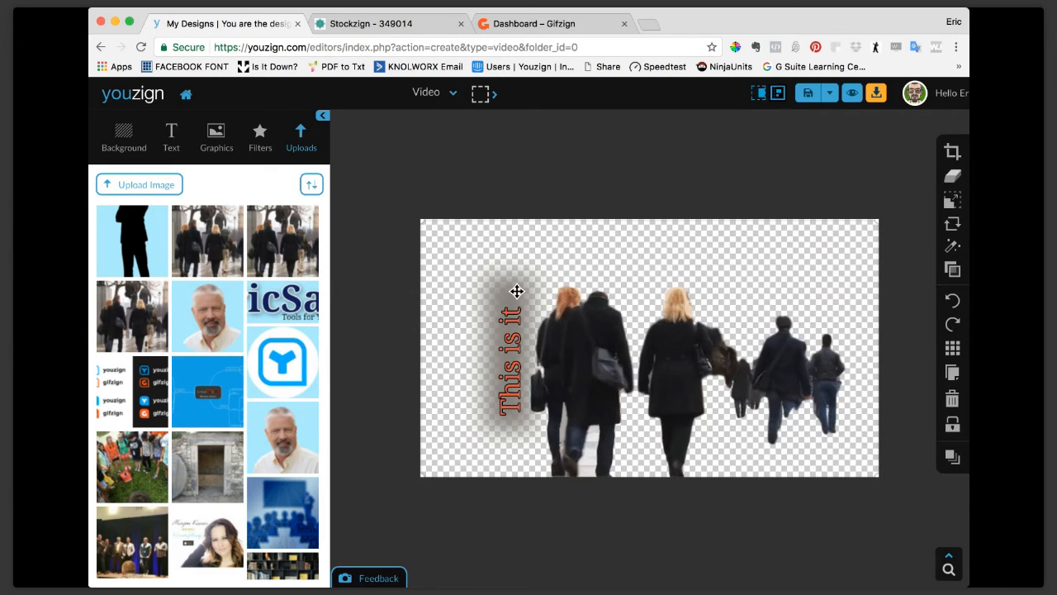
{"action": "left_click", "coordinate": [951, 401]}
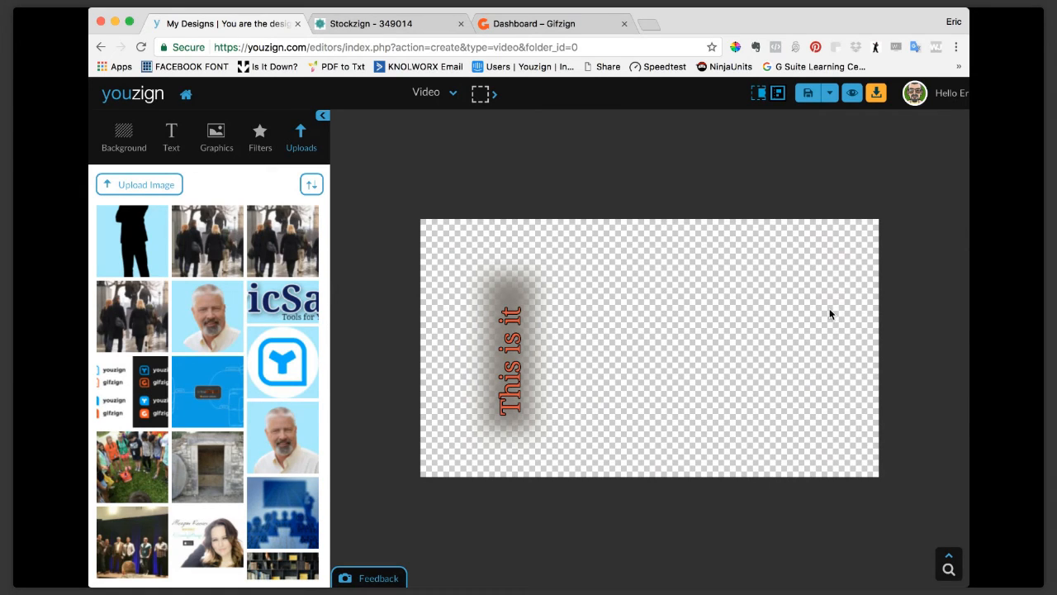
{"action": "left_click", "coordinate": [512, 370]}
{"action": "left_click", "coordinate": [952, 253]}
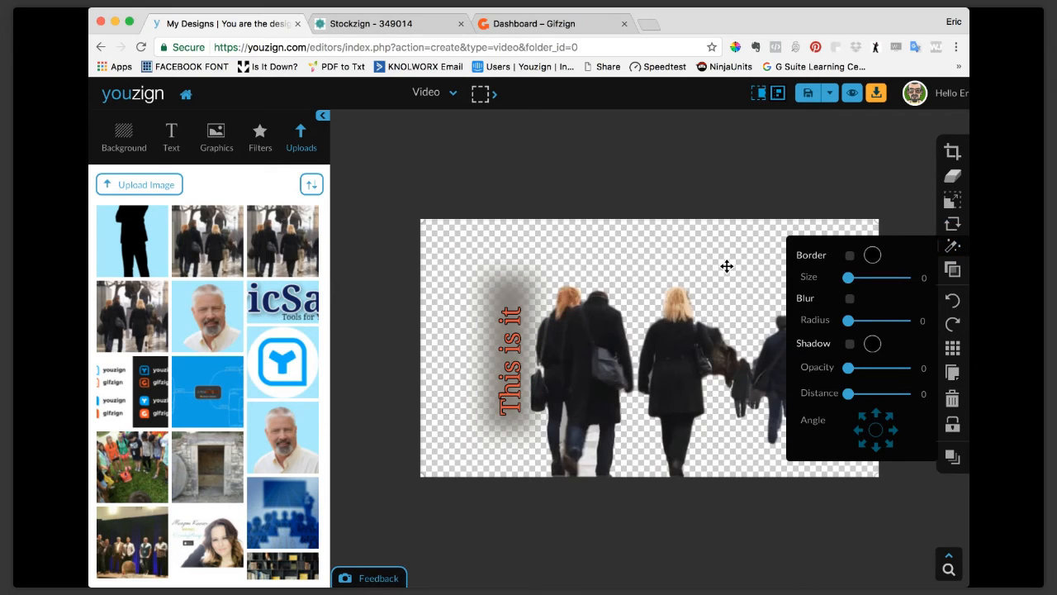
{"action": "left_click", "coordinate": [952, 269]}
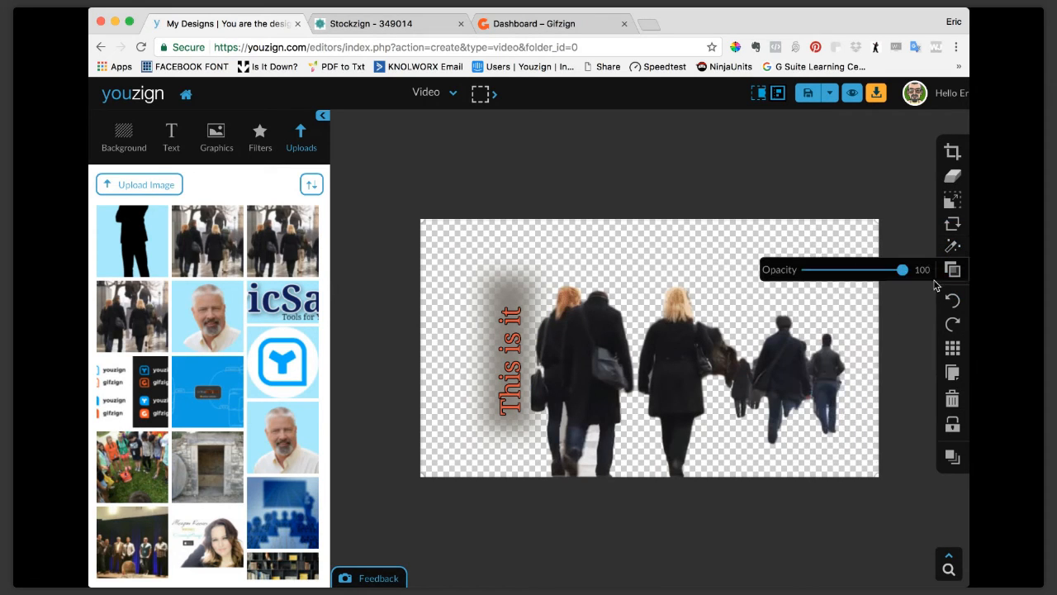
{"action": "left_click", "coordinate": [953, 269]}
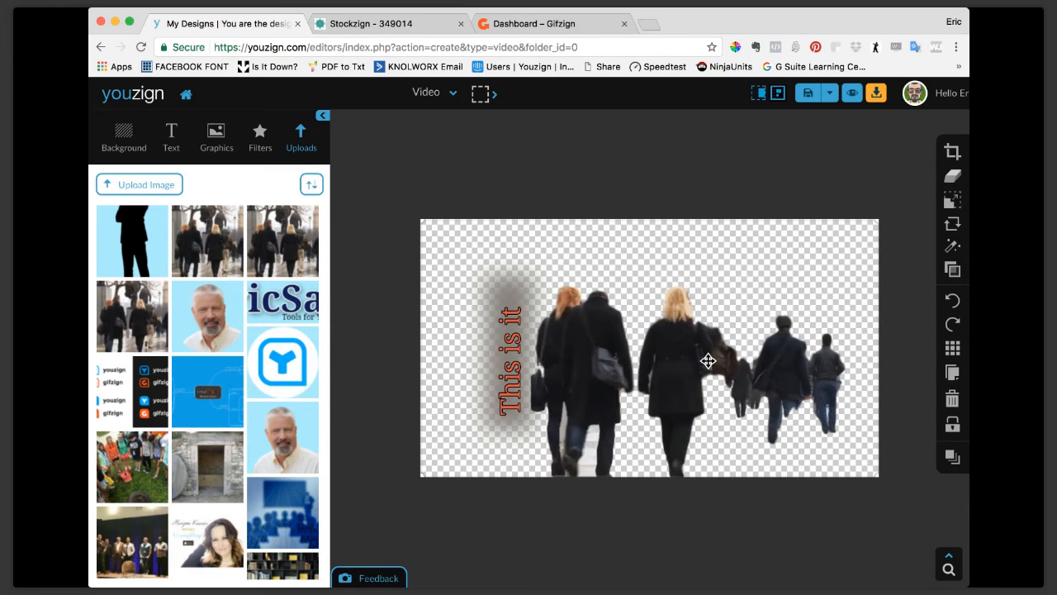
Move the pedestrian cutout up and away from the sign text, and send it backward in the stacking order.
{"action": "left_click_drag", "start_coordinate": [708, 361], "coordinate": [741, 307]}
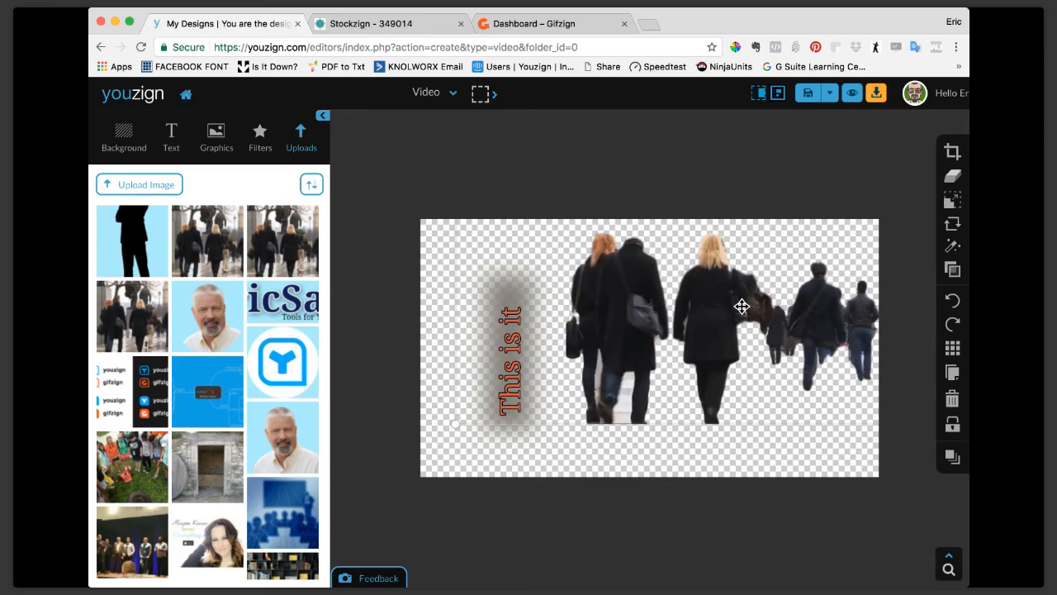
{"action": "left_click", "coordinate": [951, 461]}
{"action": "left_click", "coordinate": [952, 461]}
{"action": "left_click", "coordinate": [952, 462]}
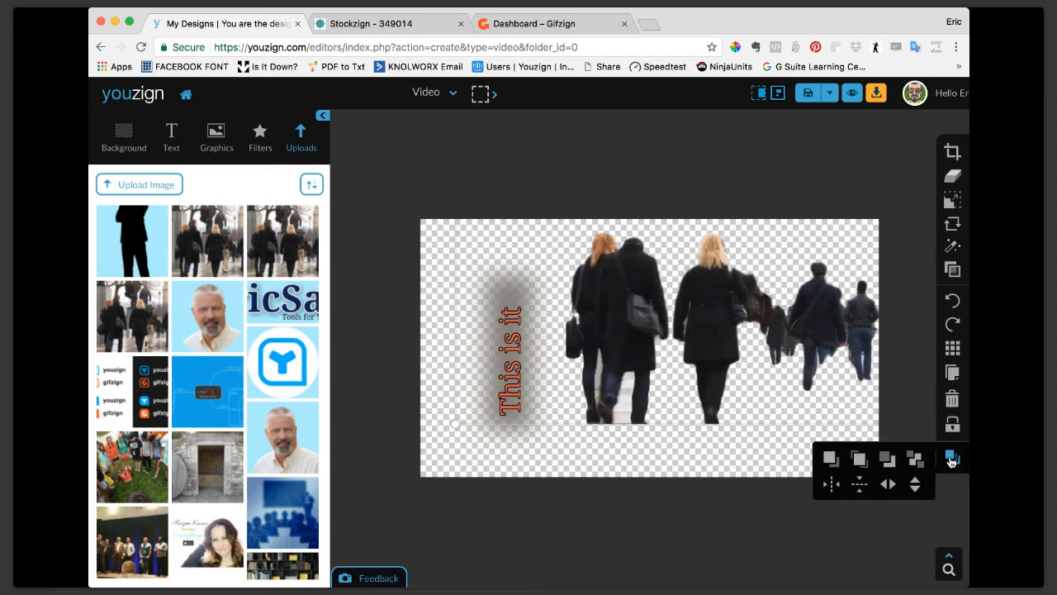
{"action": "left_click", "coordinate": [891, 466]}
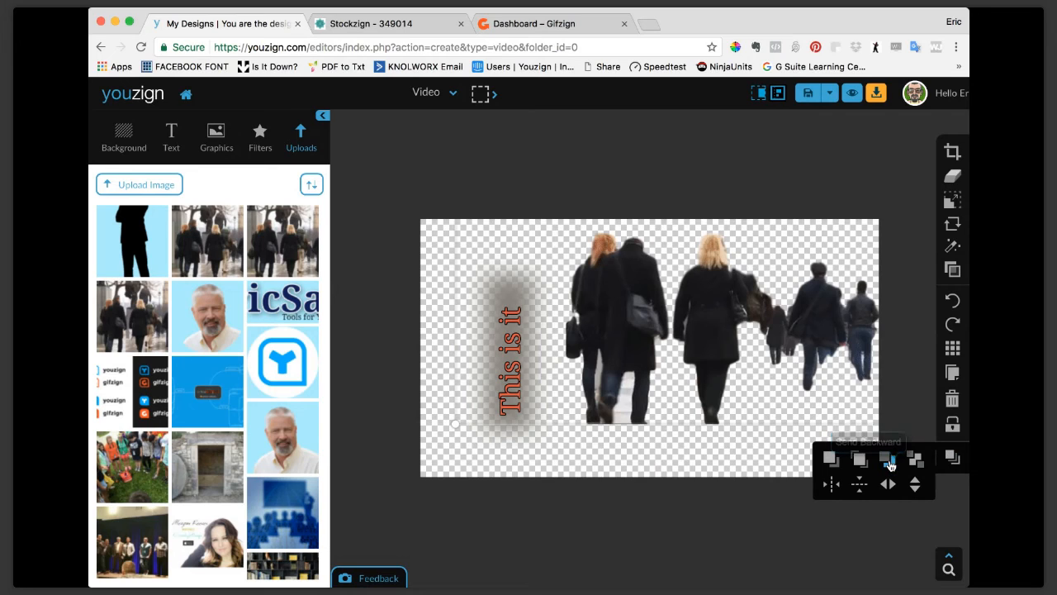
Group the "This is it" text, the blurred mask and the pedestrian cutout, and ungroup them again.
{"action": "left_click", "coordinate": [523, 397]}
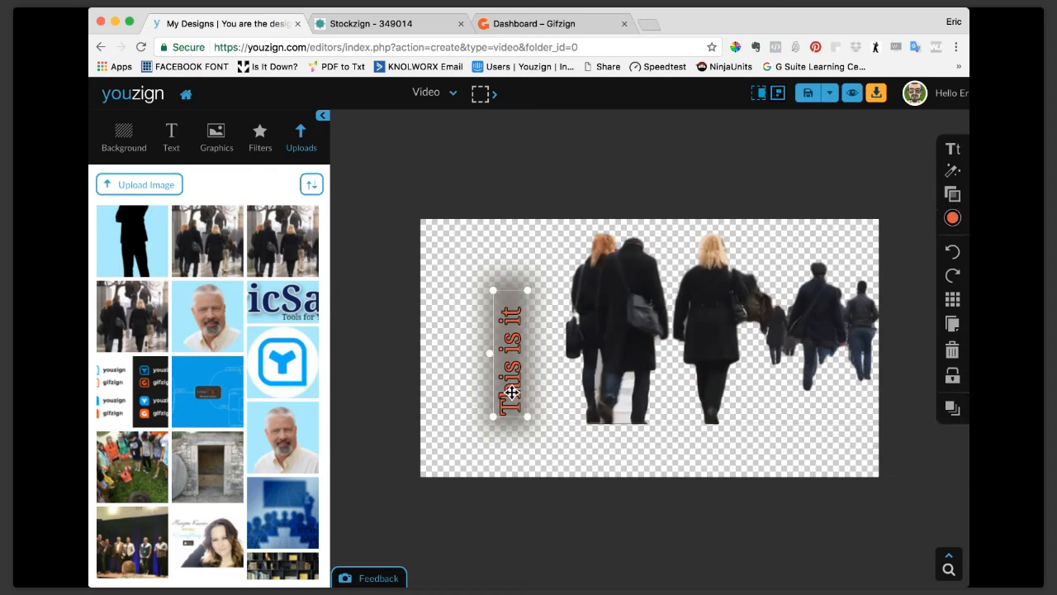
{"action": "left_click", "coordinate": [602, 404]}
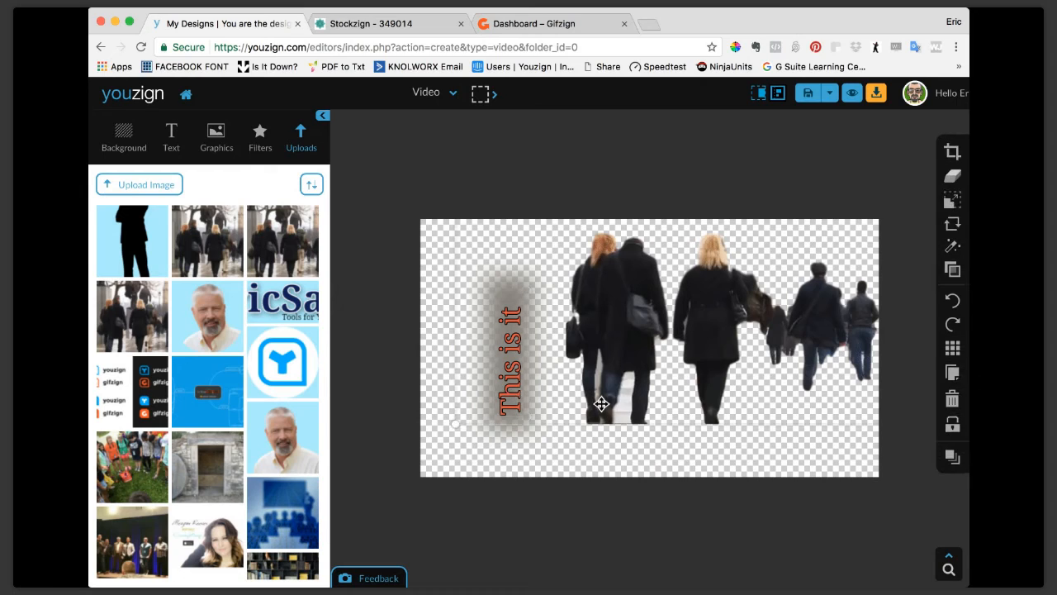
{"action": "left_click", "coordinate": [512, 388]}
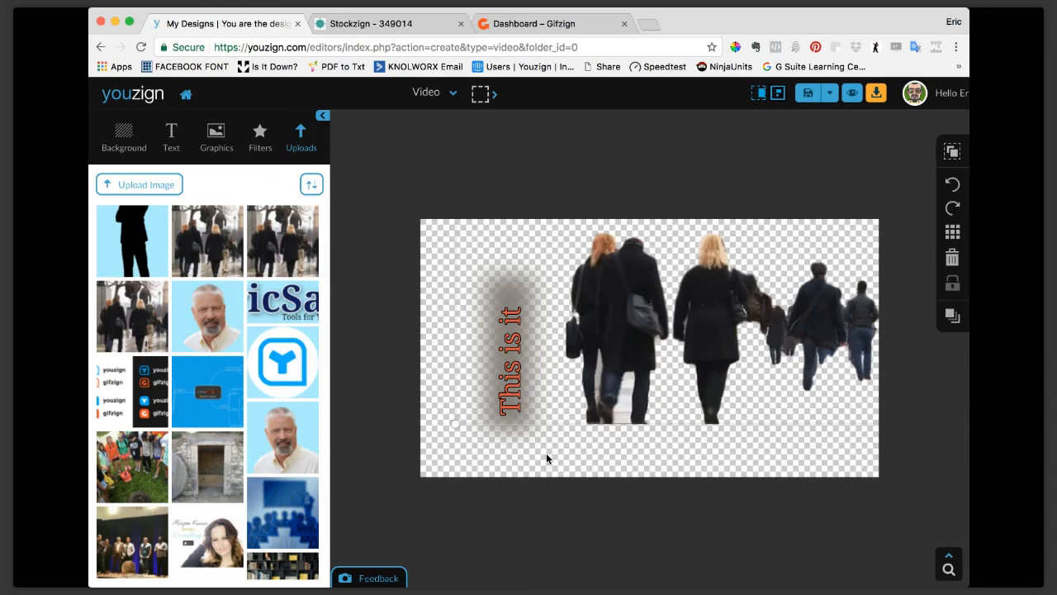
{"action": "left_click", "coordinate": [516, 386]}
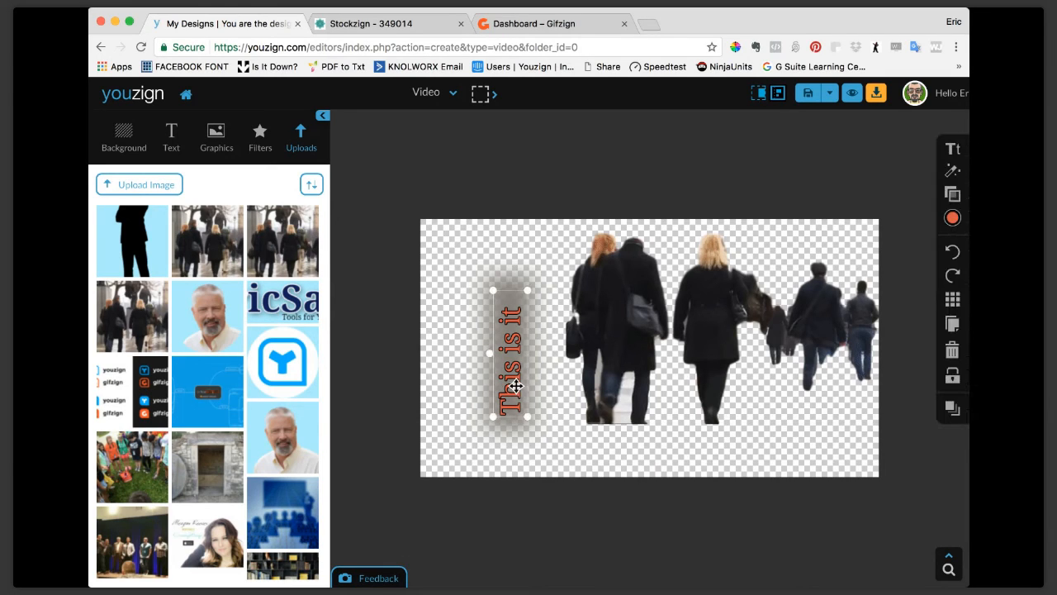
{"action": "left_click", "coordinate": [513, 423]}
{"action": "left_click", "coordinate": [665, 336]}
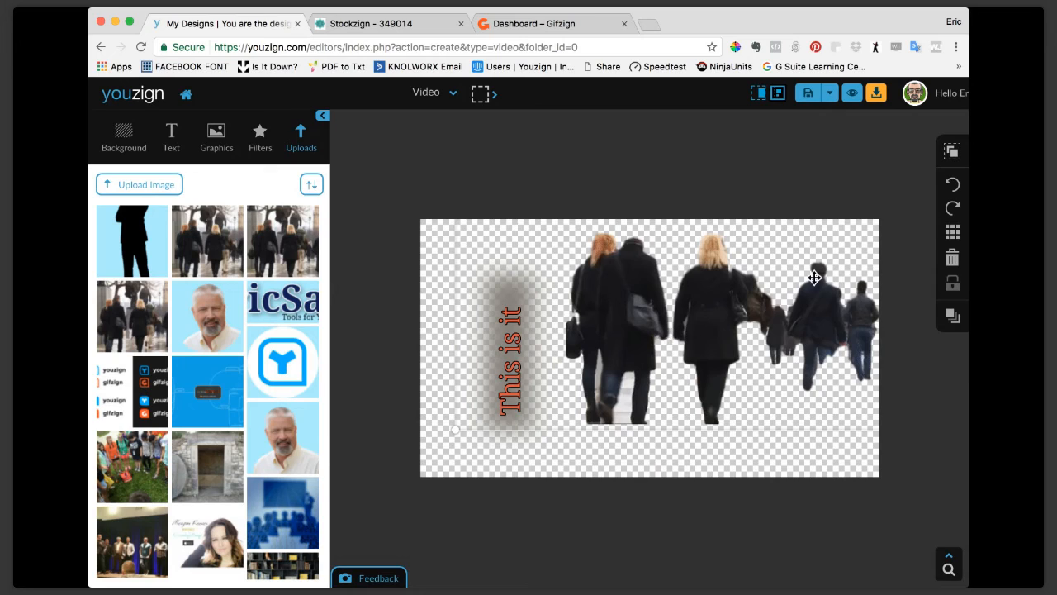
{"action": "left_click", "coordinate": [952, 151]}
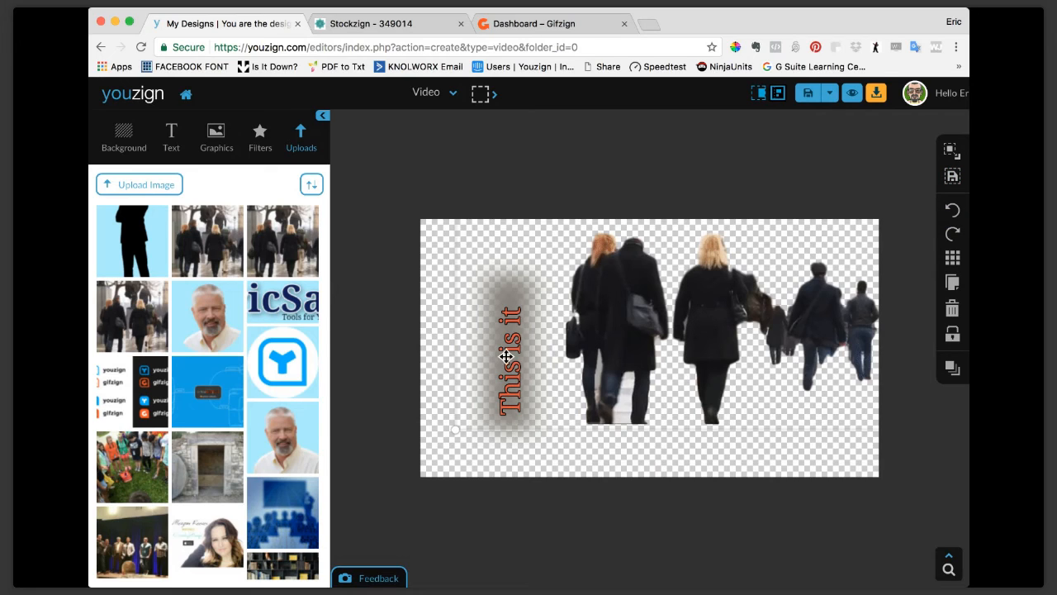
{"action": "left_click", "coordinate": [951, 156]}
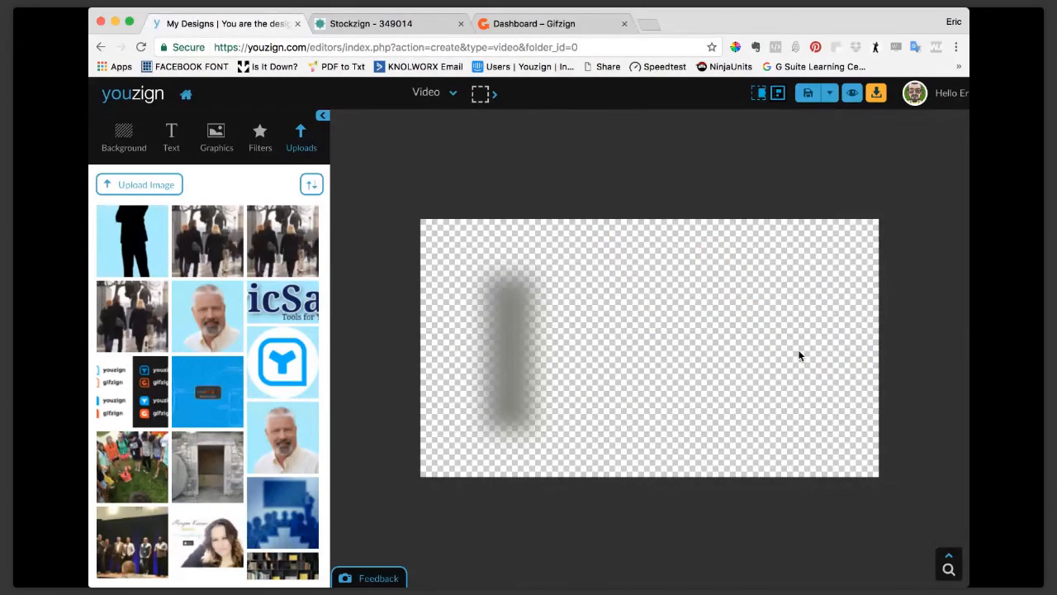
Undo the deletion of the pedestrian cutout and move the cutout down beside the blurred sign mask.
{"action": "left_click", "coordinate": [482, 356]}
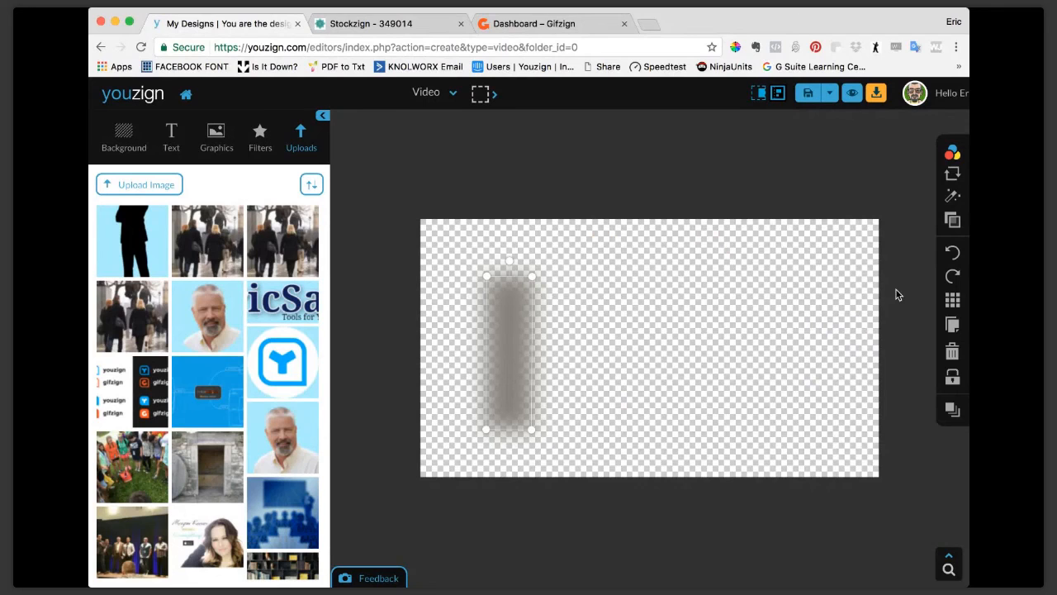
{"action": "left_click", "coordinate": [954, 252]}
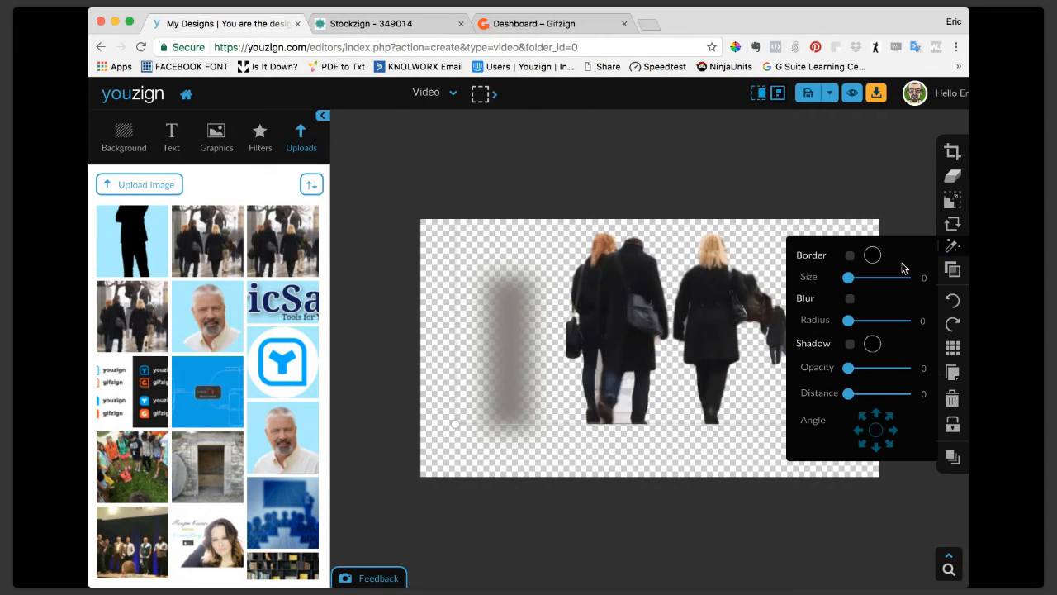
{"action": "left_click_drag", "start_coordinate": [599, 343], "coordinate": [576, 365]}
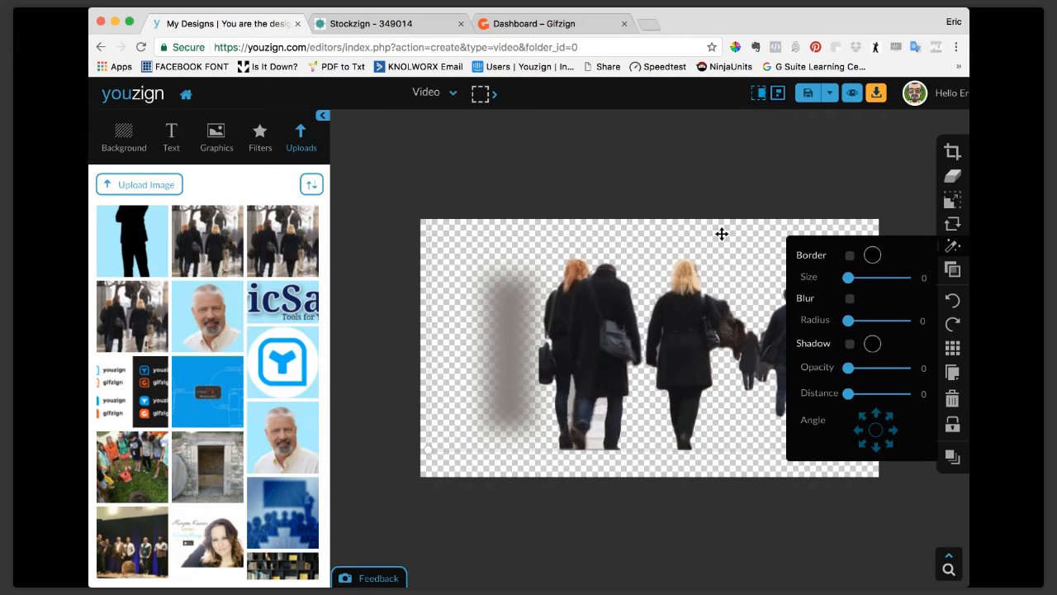
{"action": "left_click", "coordinate": [788, 192]}
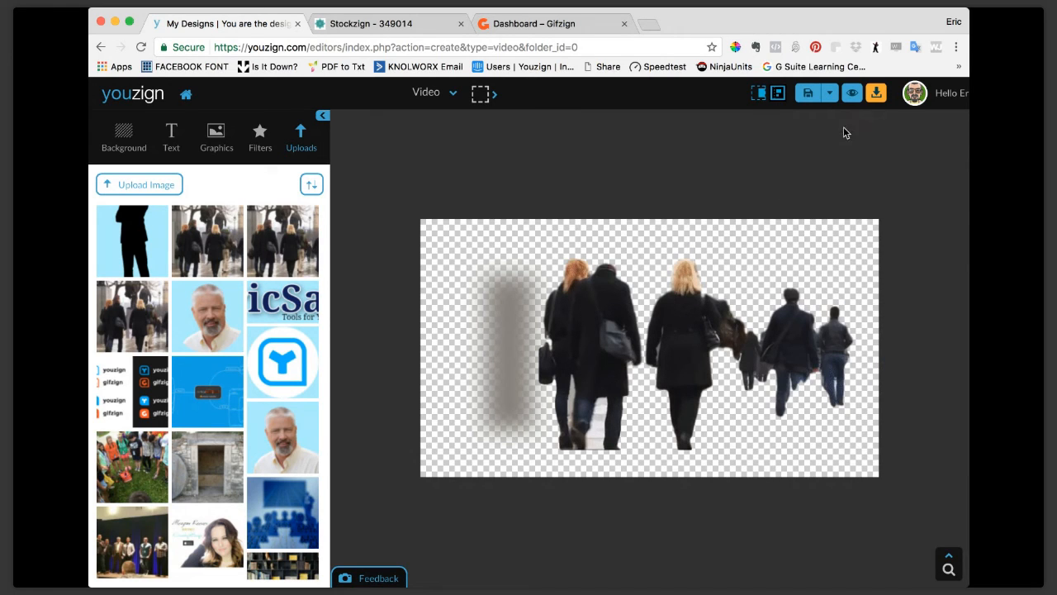
{"action": "left_click", "coordinate": [680, 313]}
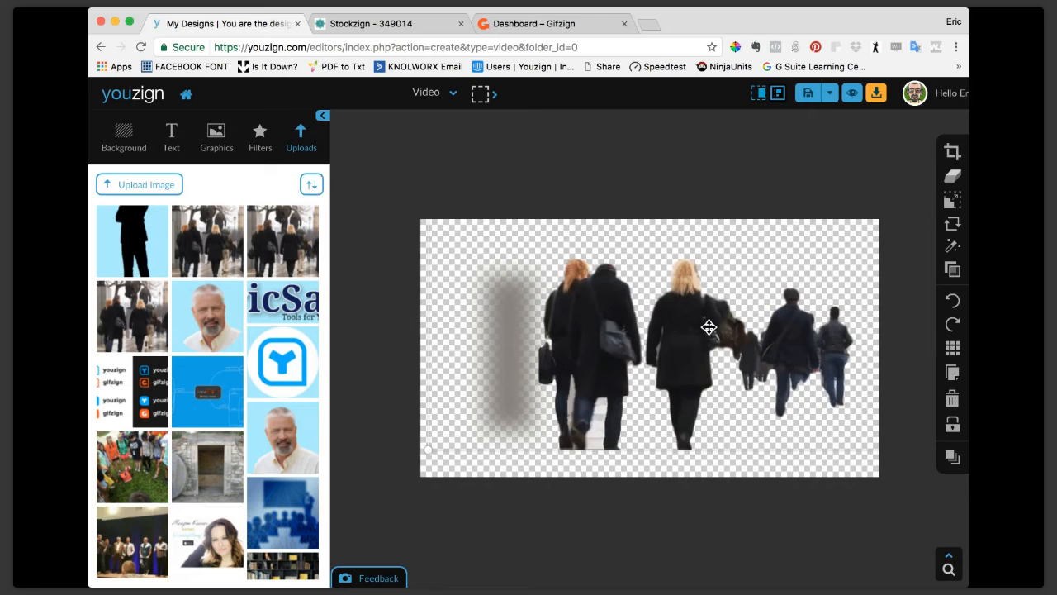
{"action": "left_click", "coordinate": [877, 98]}
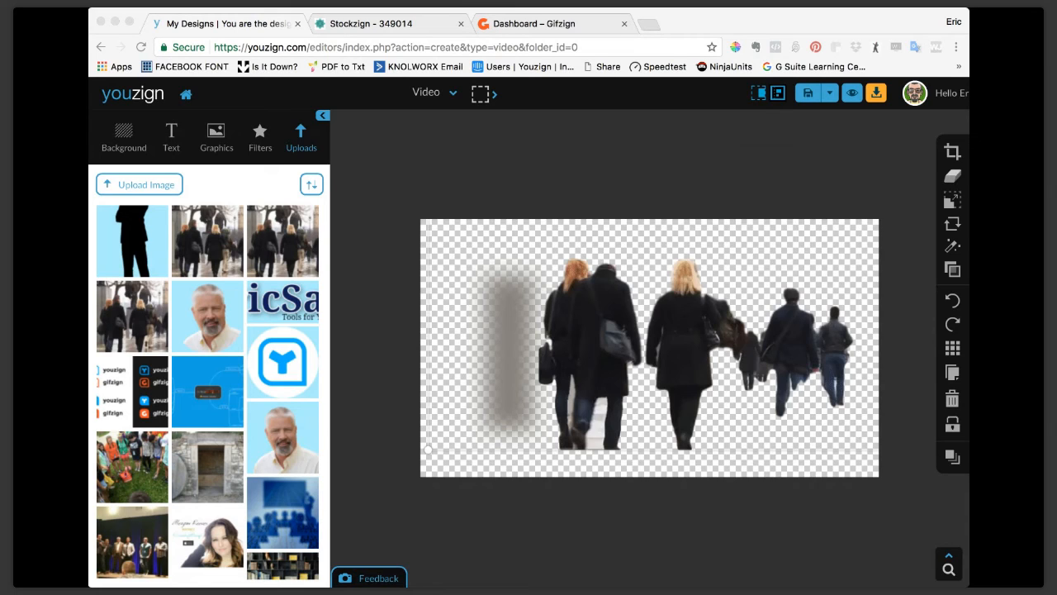
{"action": "left_click", "coordinate": [115, 232]}
{"action": "left_click", "coordinate": [95, 231]}
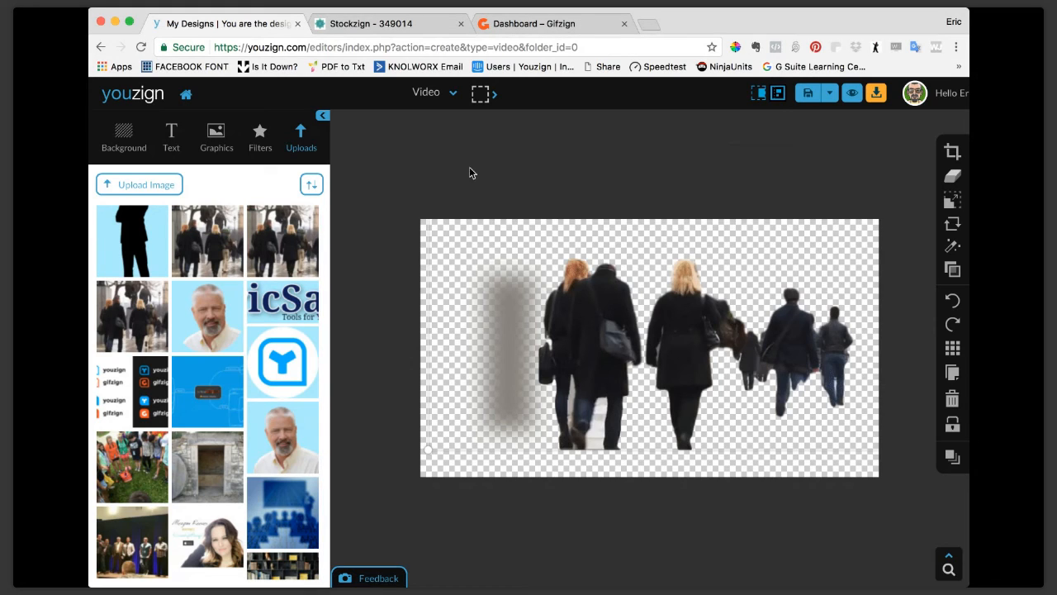
Delete the pedestrian cutout and the blurred sign mask to clear the canvas.
{"action": "left_click", "coordinate": [951, 400]}
{"action": "left_click", "coordinate": [510, 348]}
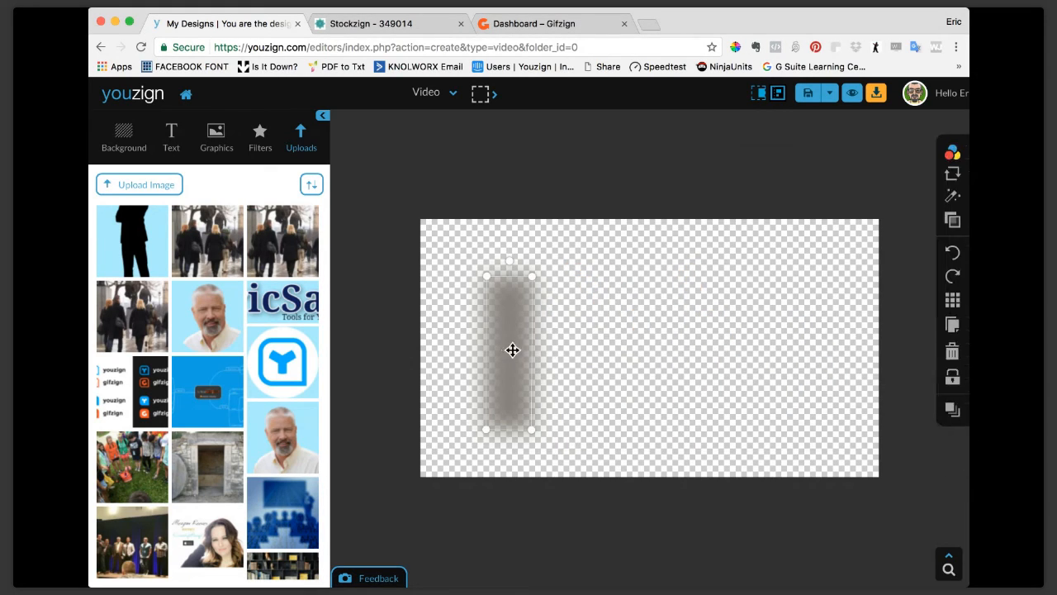
{"action": "left_click", "coordinate": [953, 351]}
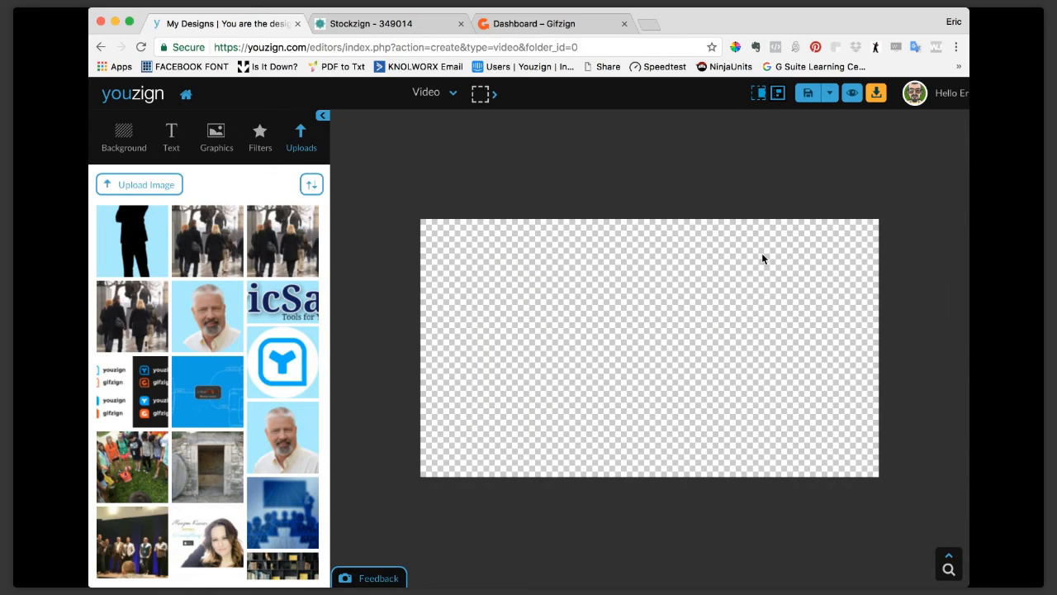
Leave the video design and open the Templates library.
{"action": "left_click", "coordinate": [454, 97]}
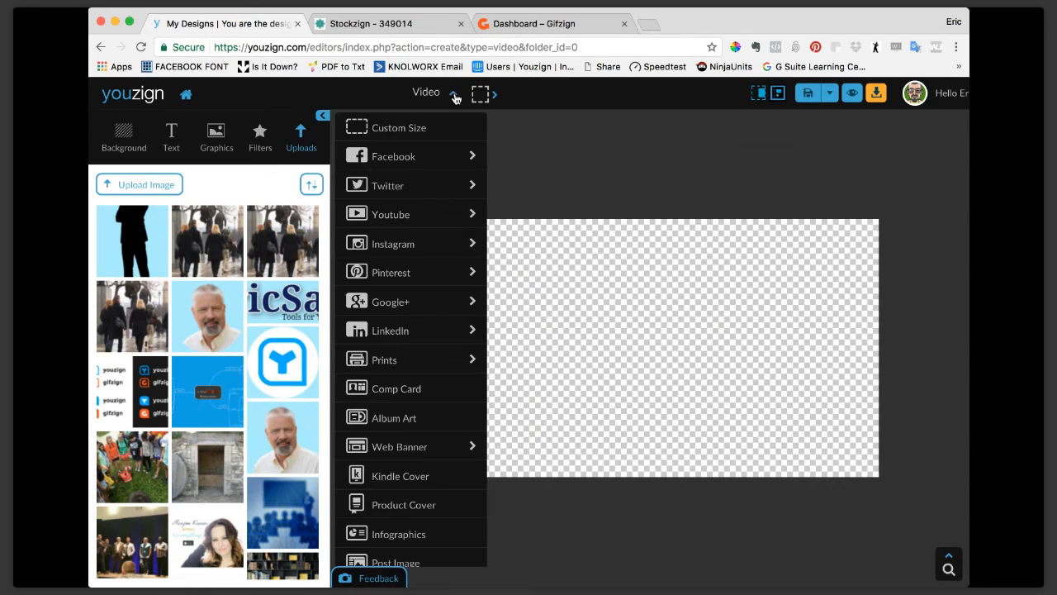
{"action": "left_click", "coordinate": [952, 95]}
{"action": "left_click", "coordinate": [957, 157]}
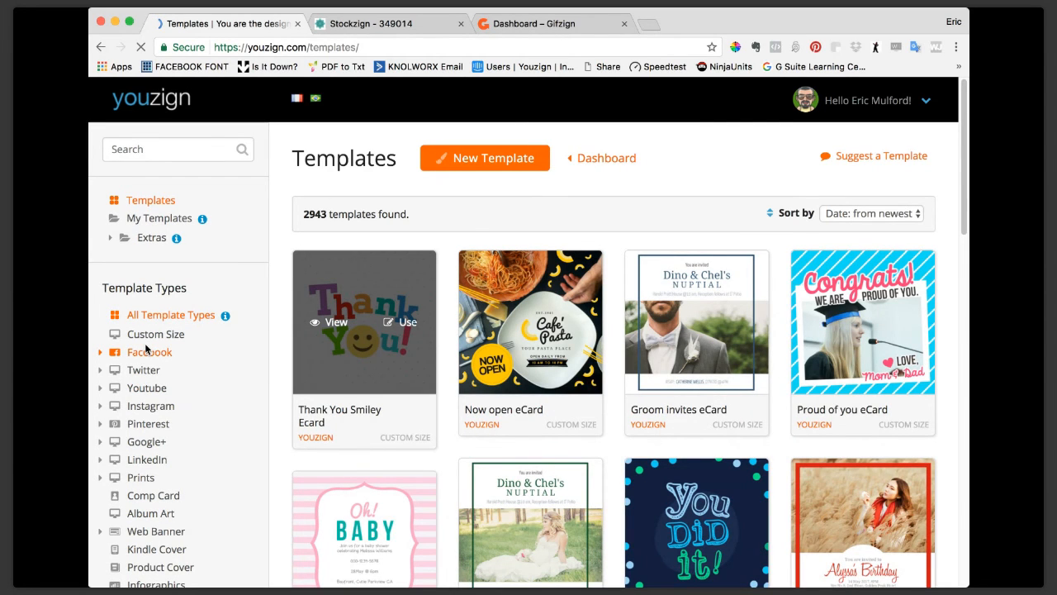
Show only the Web Banner templates and start a design from the Pagoda Insurance wide skyscraper template.
{"action": "scroll", "coordinate": [142, 405], "scroll_direction": "down", "scroll_amount": 2}
{"action": "left_click", "coordinate": [139, 460]}
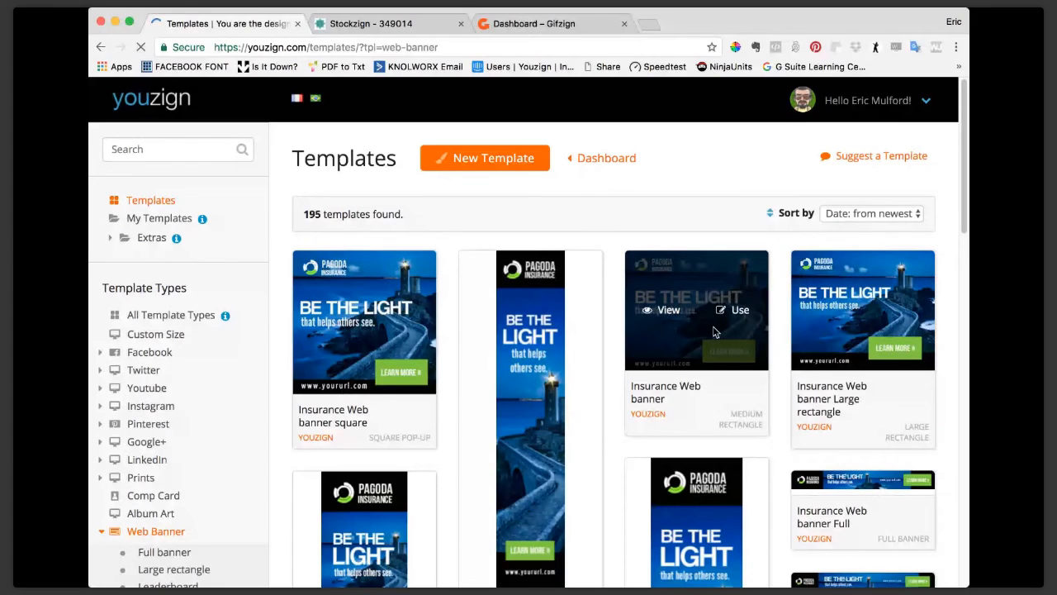
{"action": "scroll", "coordinate": [734, 494], "scroll_direction": "down", "scroll_amount": 3}
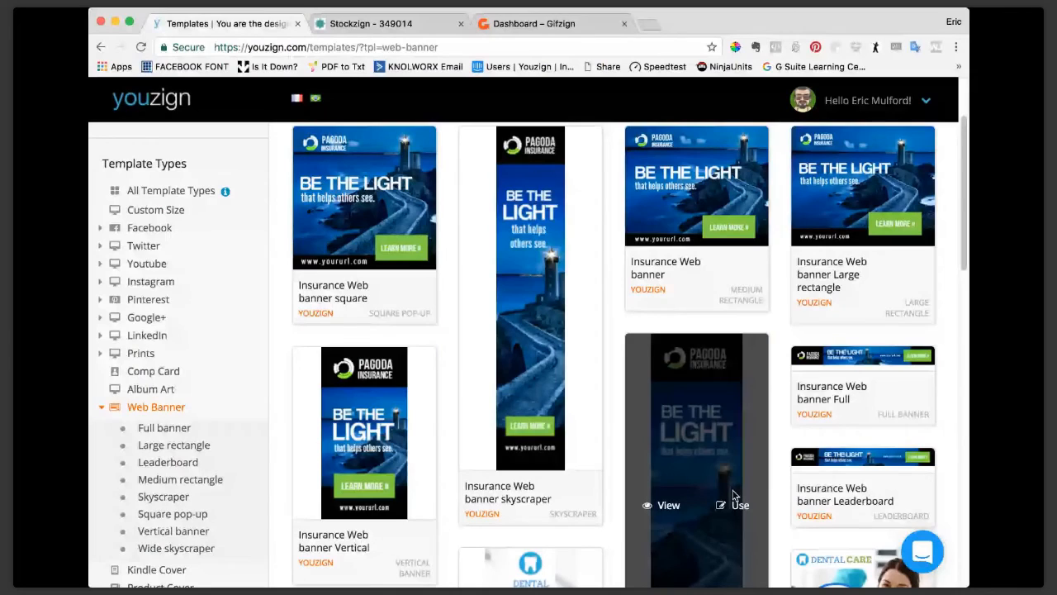
{"action": "left_click", "coordinate": [739, 505]}
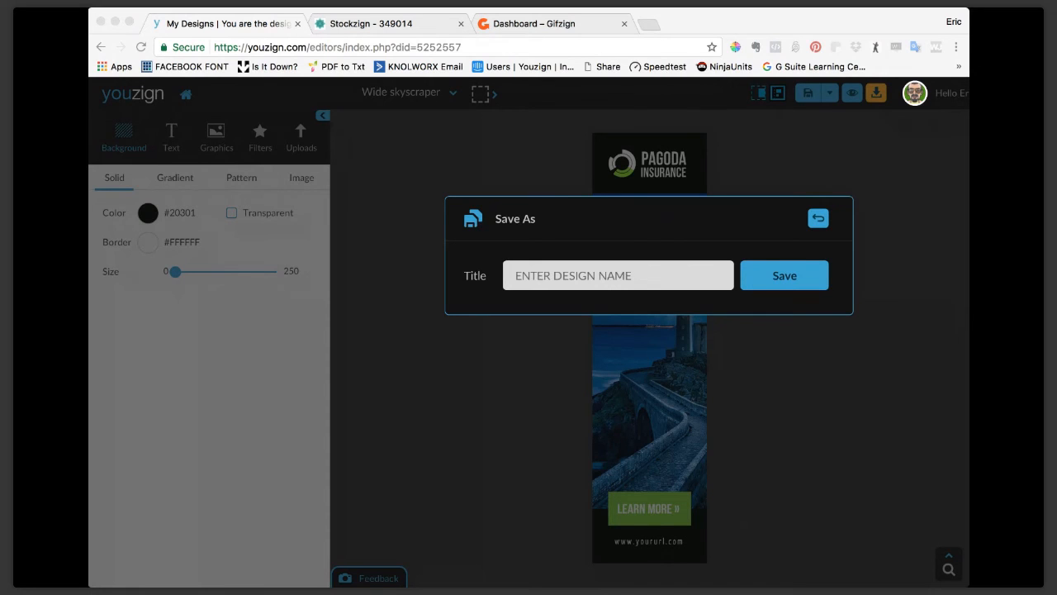
Save the wide skyscraper design under the title Webi14.
{"action": "left_click", "coordinate": [115, 355]}
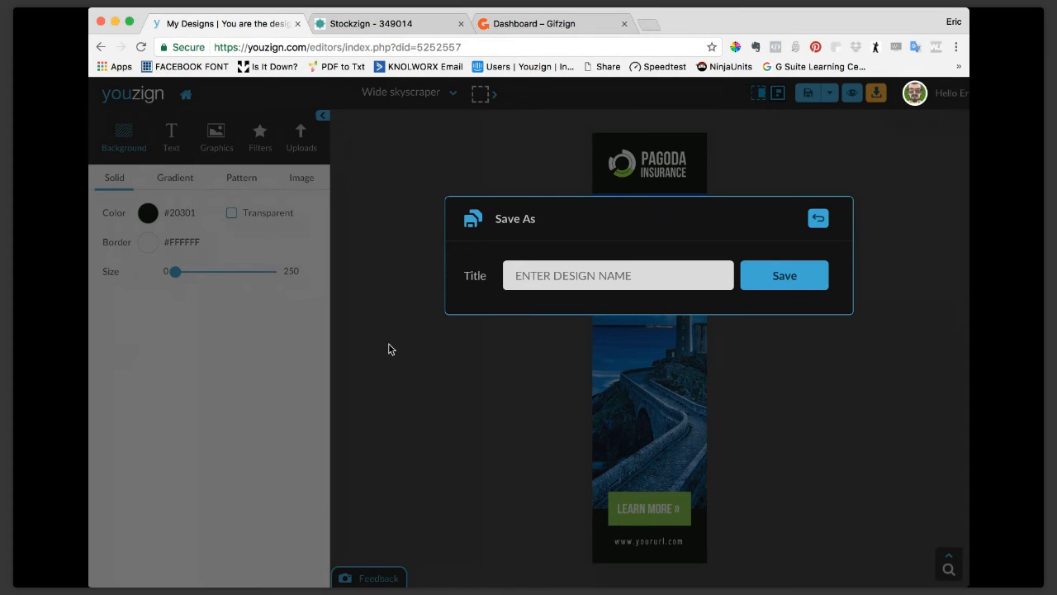
{"action": "left_click", "coordinate": [598, 270]}
{"action": "type", "text": "Webi14"}
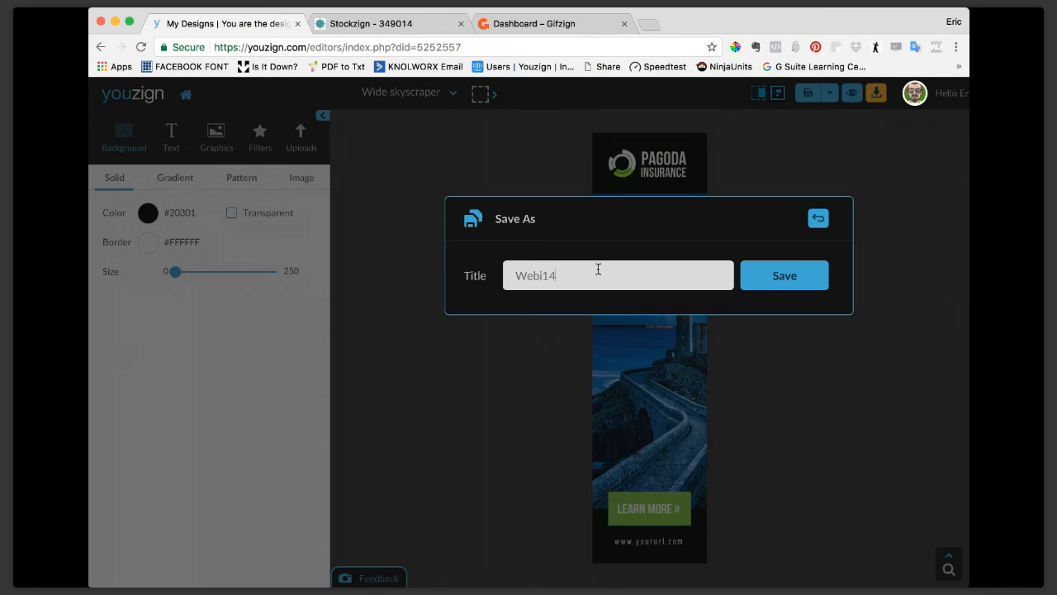
{"action": "key", "text": "Return"}
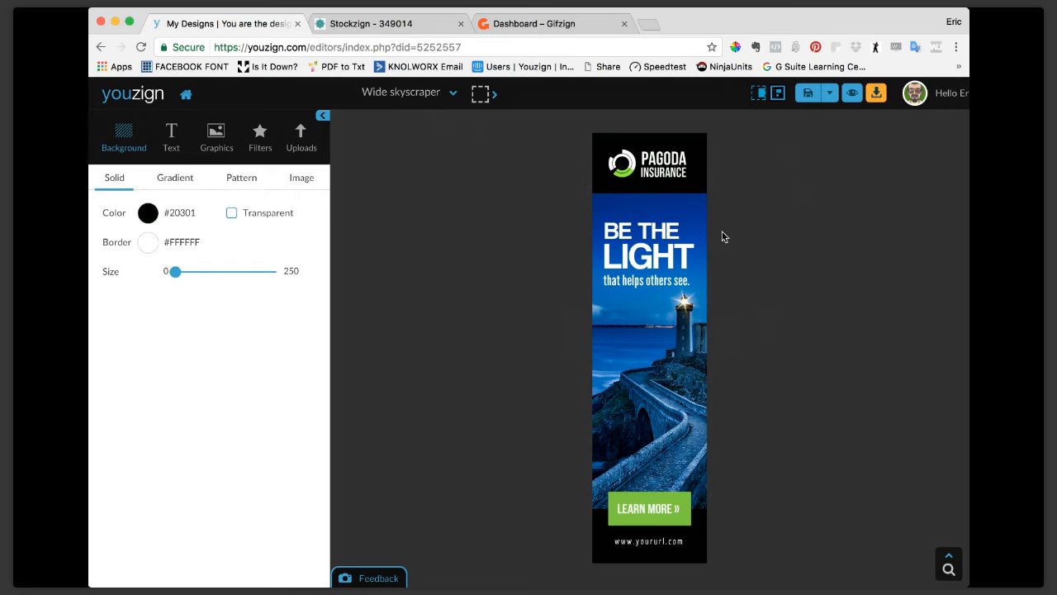
Preview the wide skyscraper banner in the sample news website and return to the editor.
{"action": "left_click", "coordinate": [852, 93]}
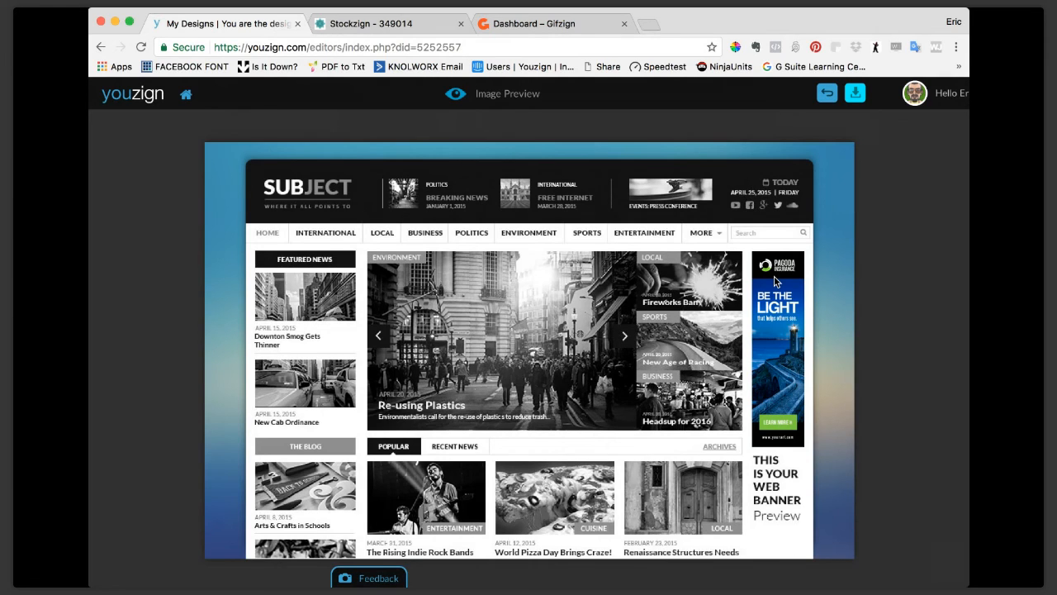
{"action": "left_click", "coordinate": [831, 95]}
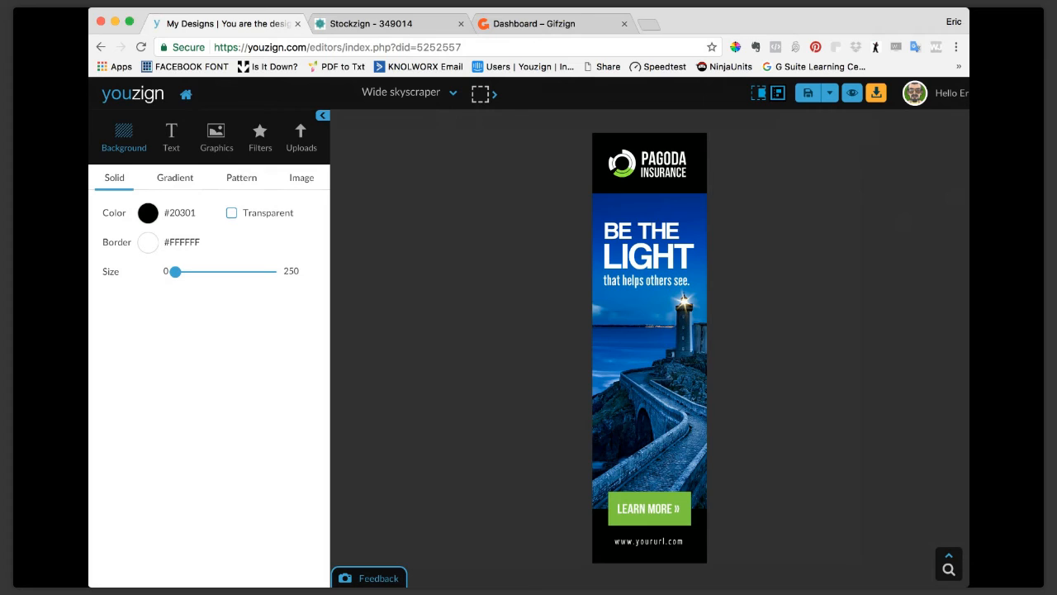
{"action": "left_click", "coordinate": [102, 348]}
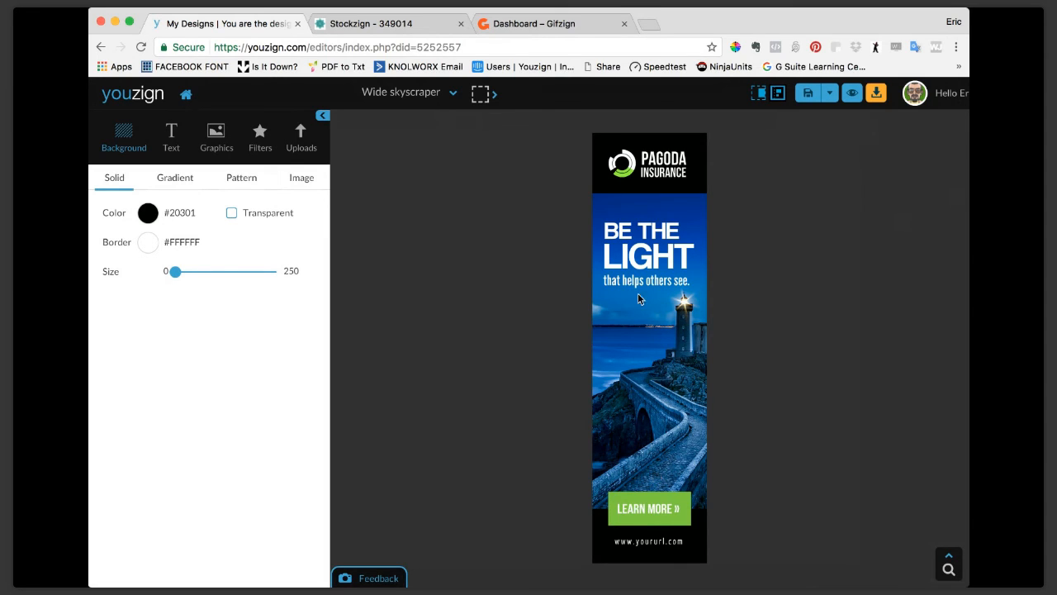
{"action": "left_click", "coordinate": [852, 95]}
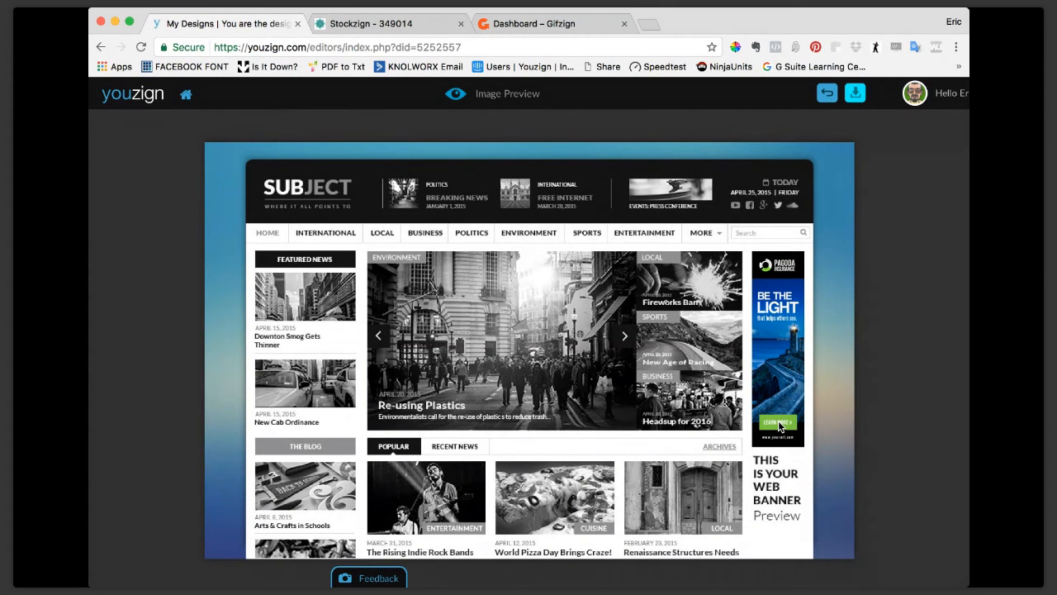
{"action": "left_click", "coordinate": [828, 95]}
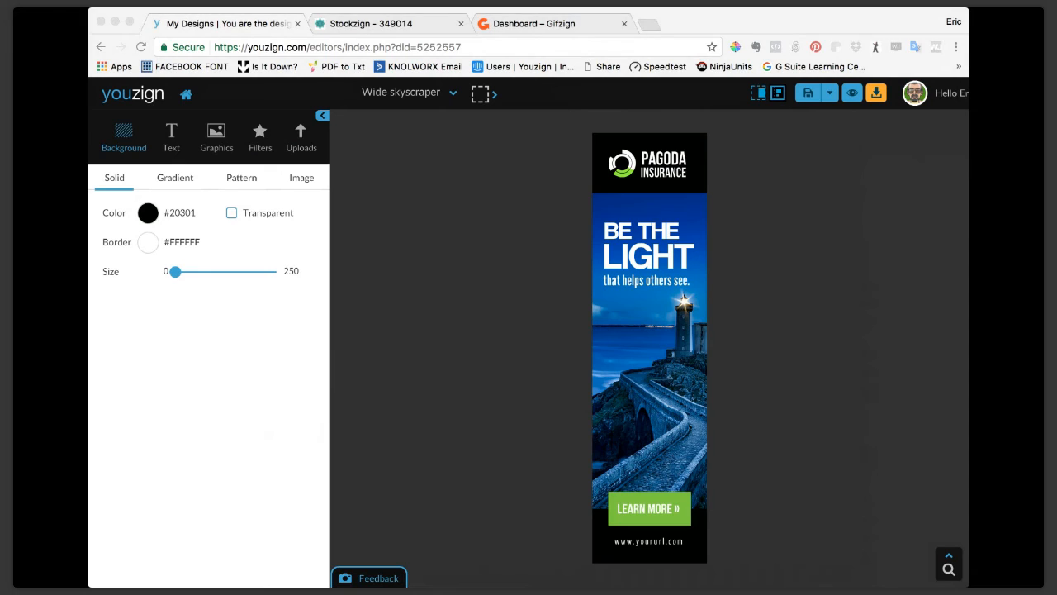
{"action": "left_click", "coordinate": [104, 336]}
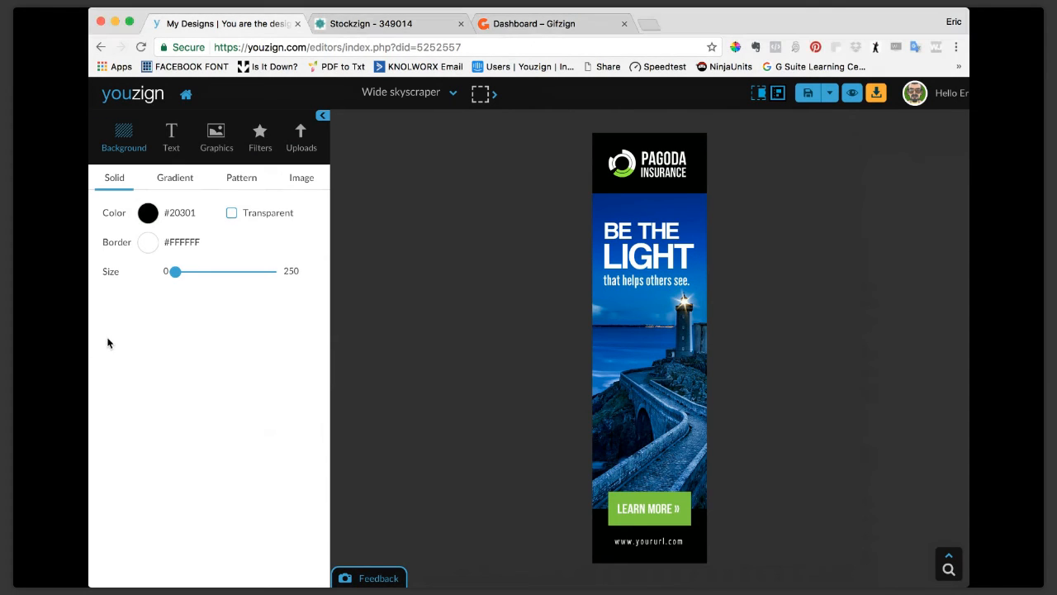
Examine the banner's separate elements by selecting the LEARN MORE label, the lighthouse photo and the Pagoda Insurance logo, leaving them deselected.
{"action": "left_click", "coordinate": [665, 514]}
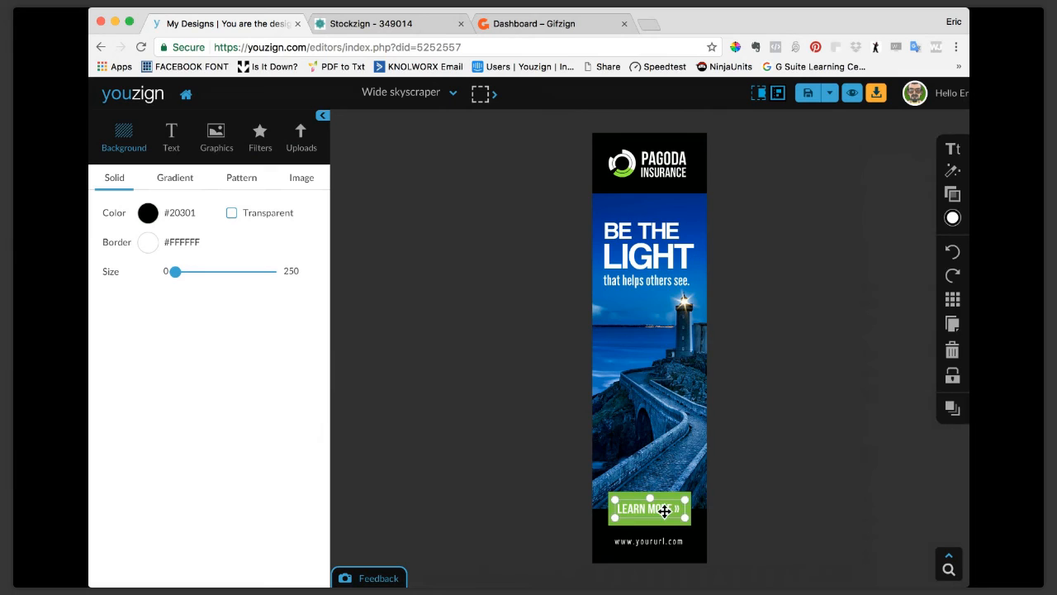
{"action": "left_click", "coordinate": [727, 436]}
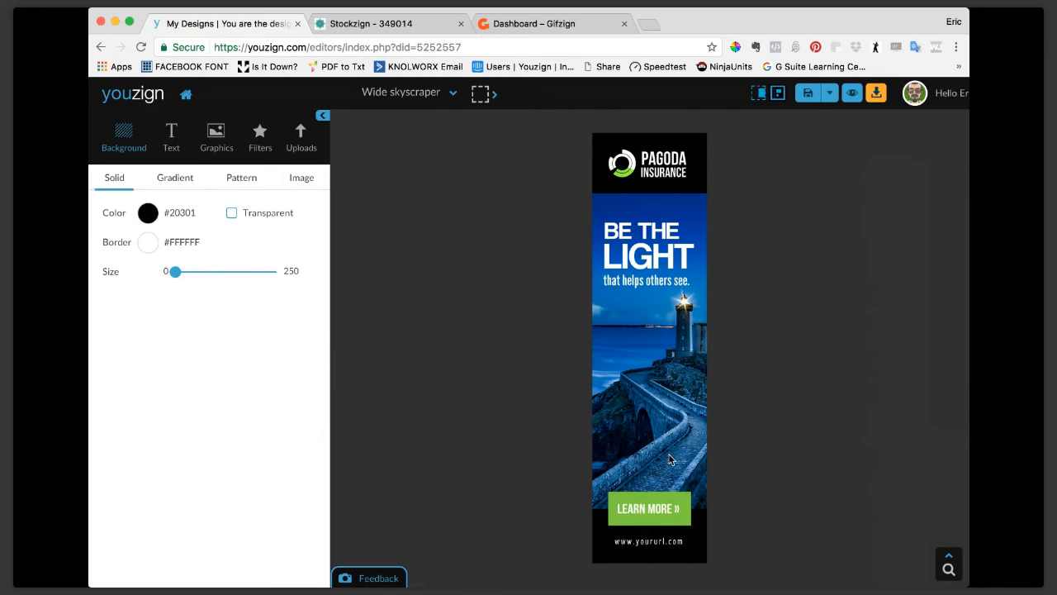
{"action": "left_click", "coordinate": [668, 504]}
{"action": "left_click", "coordinate": [659, 413]}
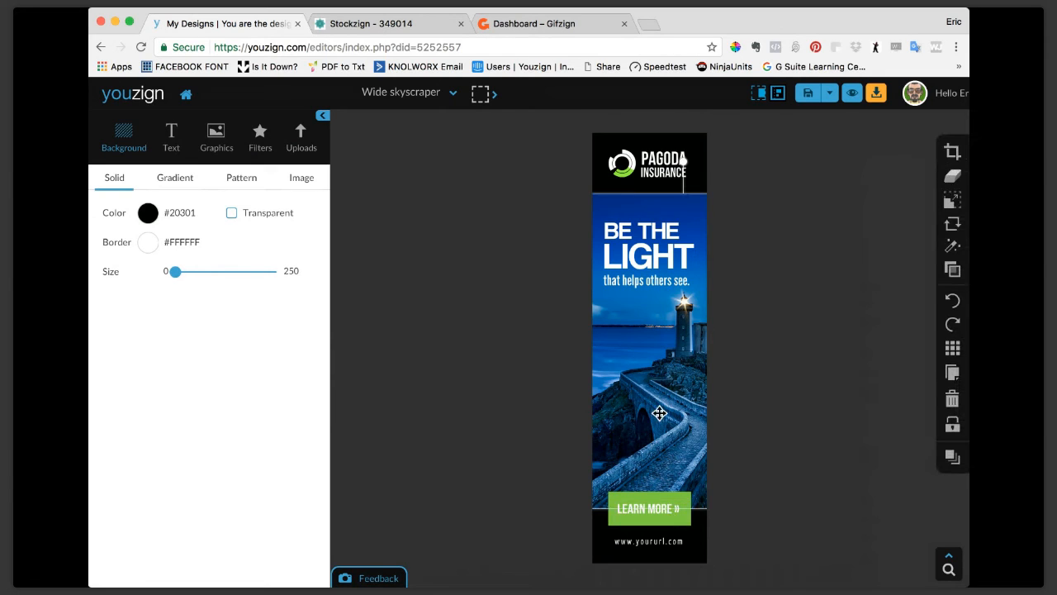
{"action": "left_click", "coordinate": [658, 157]}
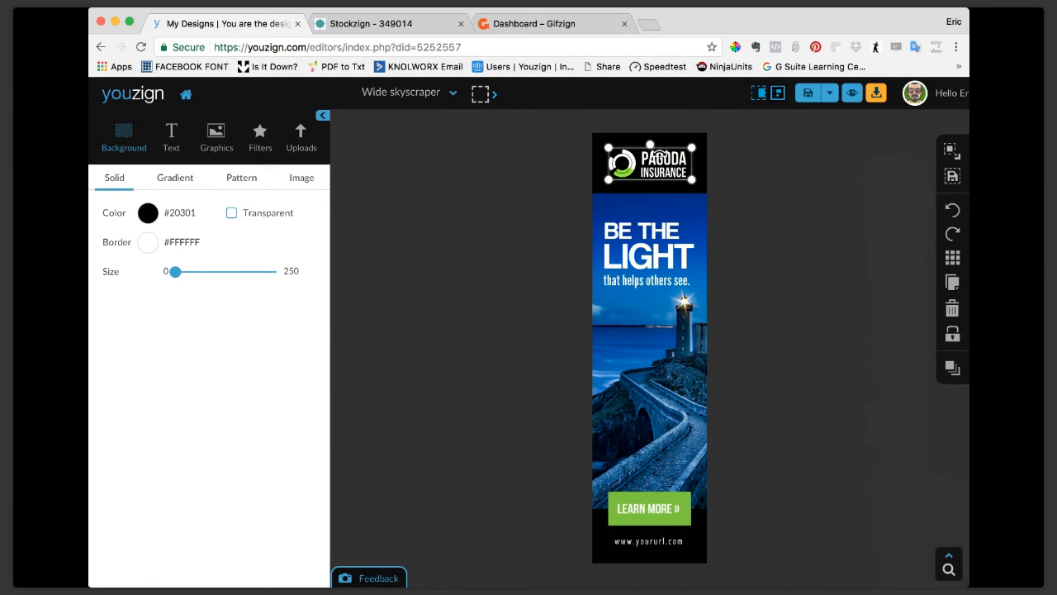
{"action": "left_click", "coordinate": [780, 212]}
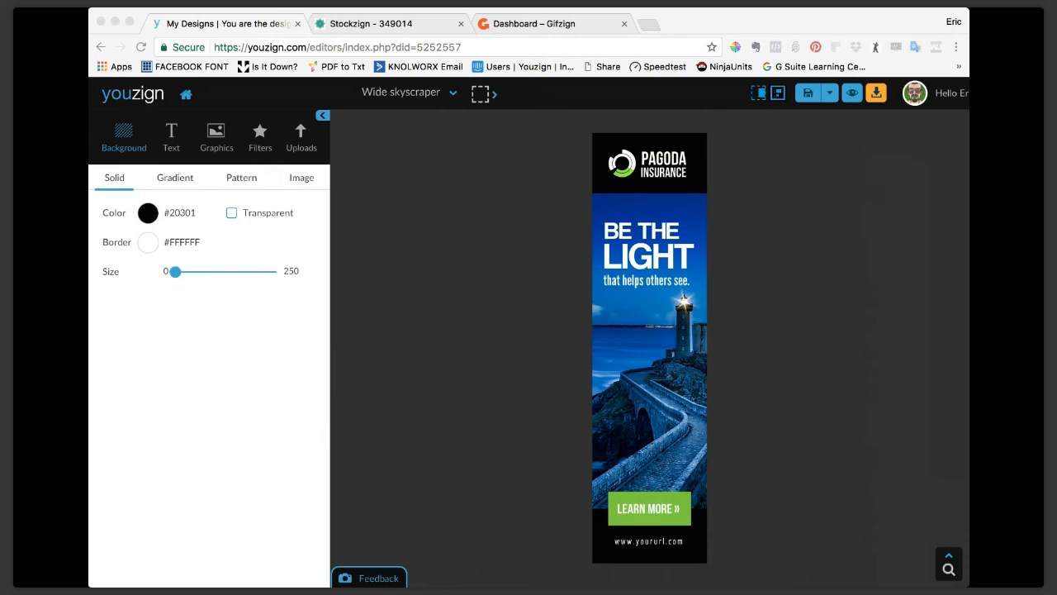
{"action": "left_click", "coordinate": [99, 337]}
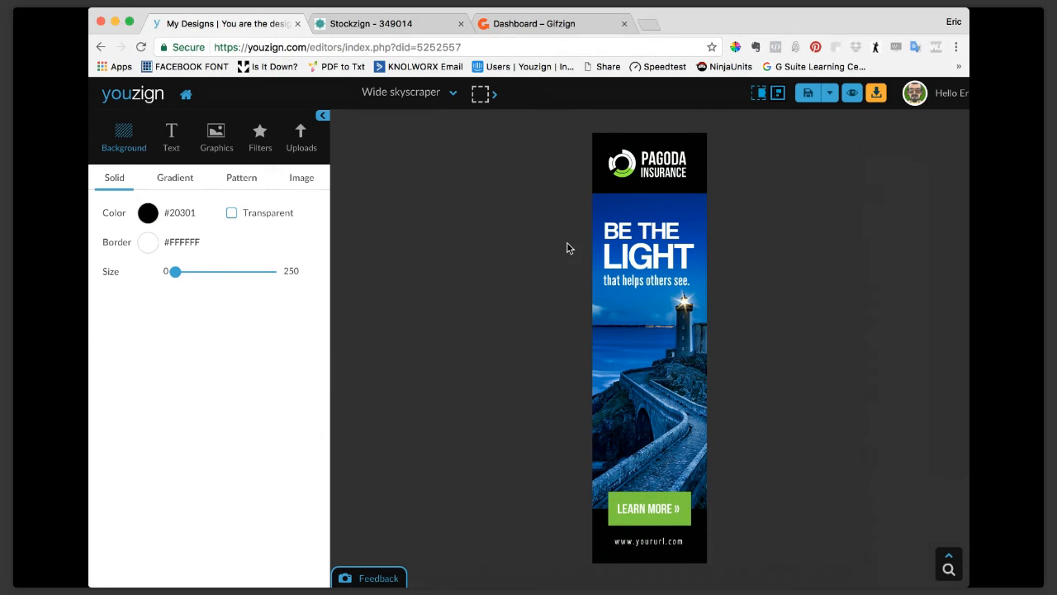
Select the BE THE headline text and list the Web Banner sizes available for the design.
{"action": "left_click", "coordinate": [669, 223]}
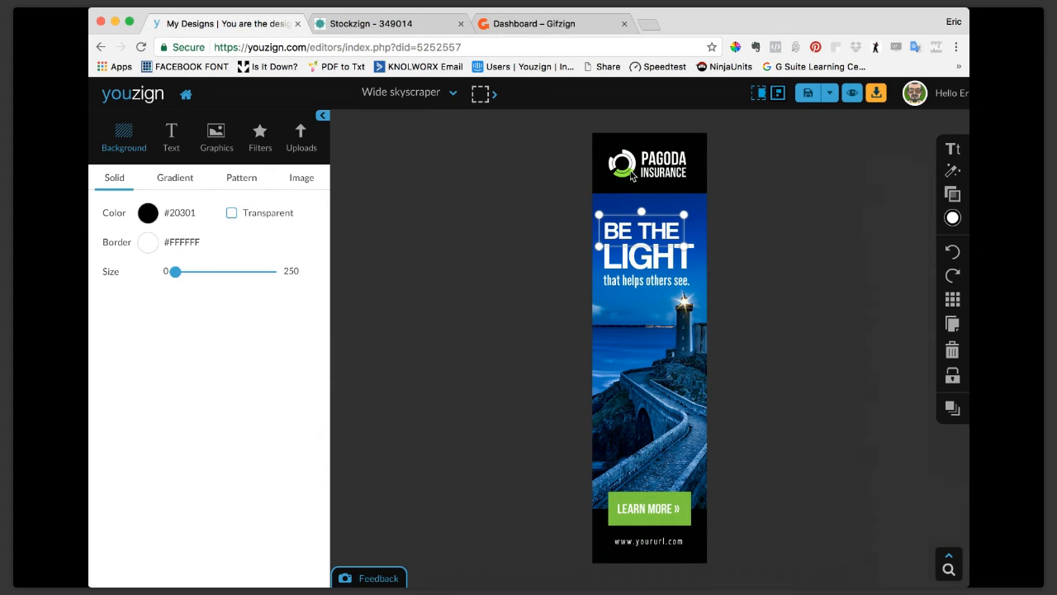
{"action": "left_click", "coordinate": [453, 94]}
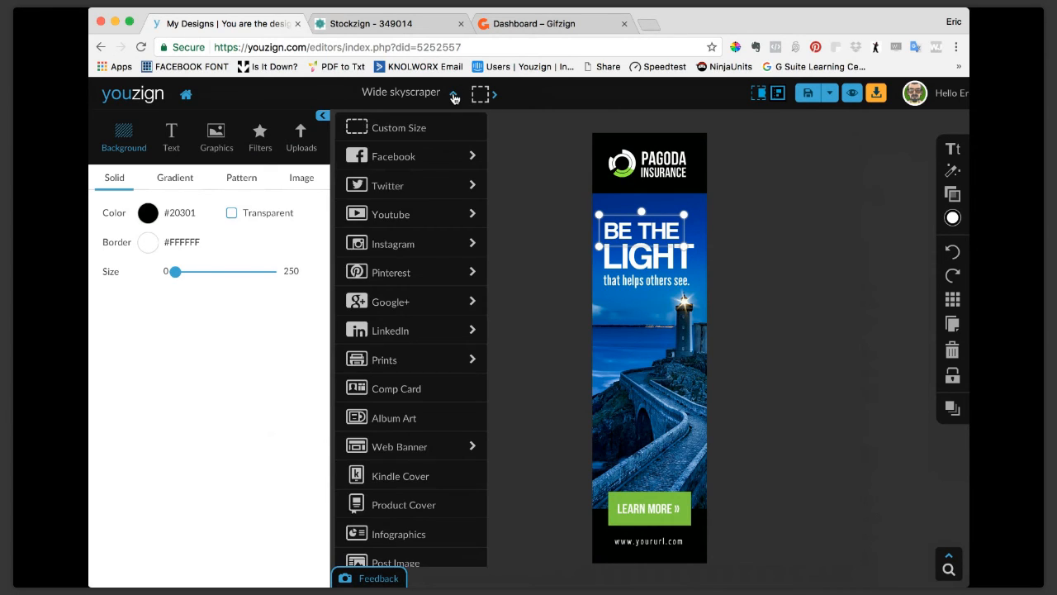
{"action": "left_click", "coordinate": [429, 449]}
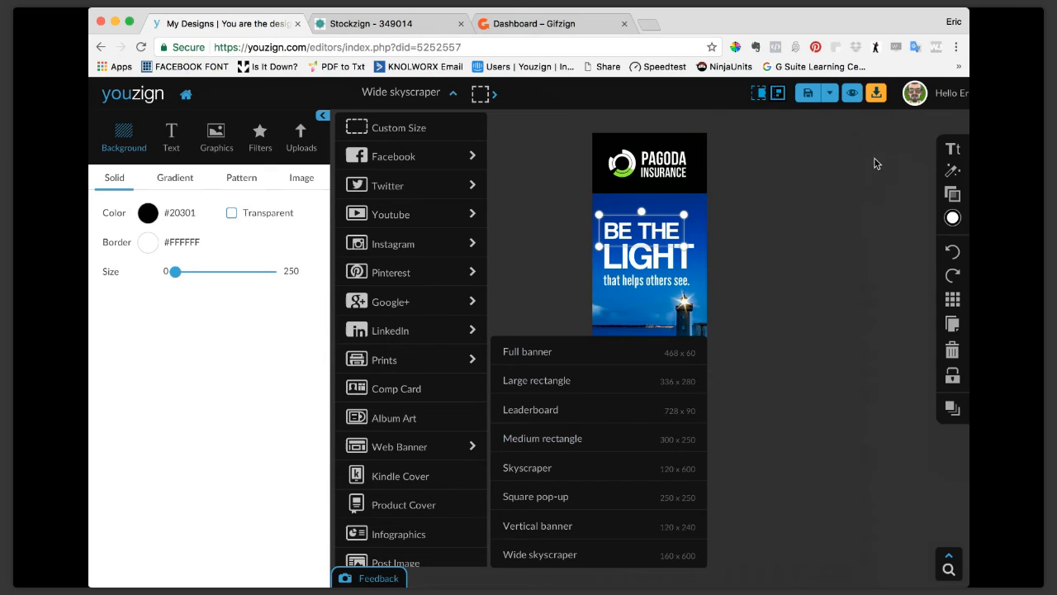
Leave the skyscraper design for the Templates library and show only the Web Banner templates.
{"action": "left_click", "coordinate": [954, 96]}
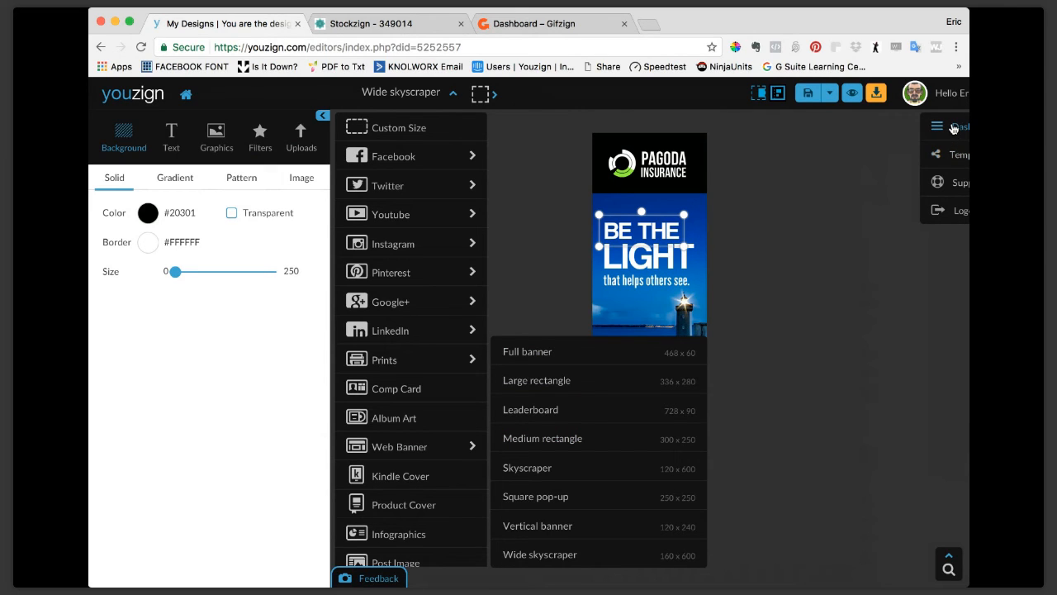
{"action": "left_click", "coordinate": [954, 157]}
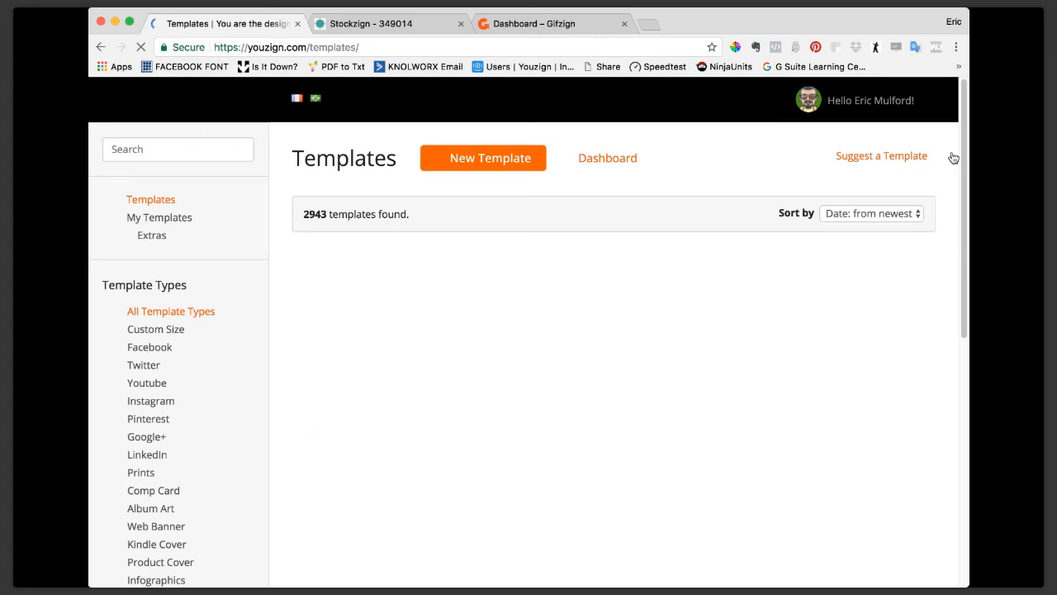
{"action": "left_click", "coordinate": [149, 431]}
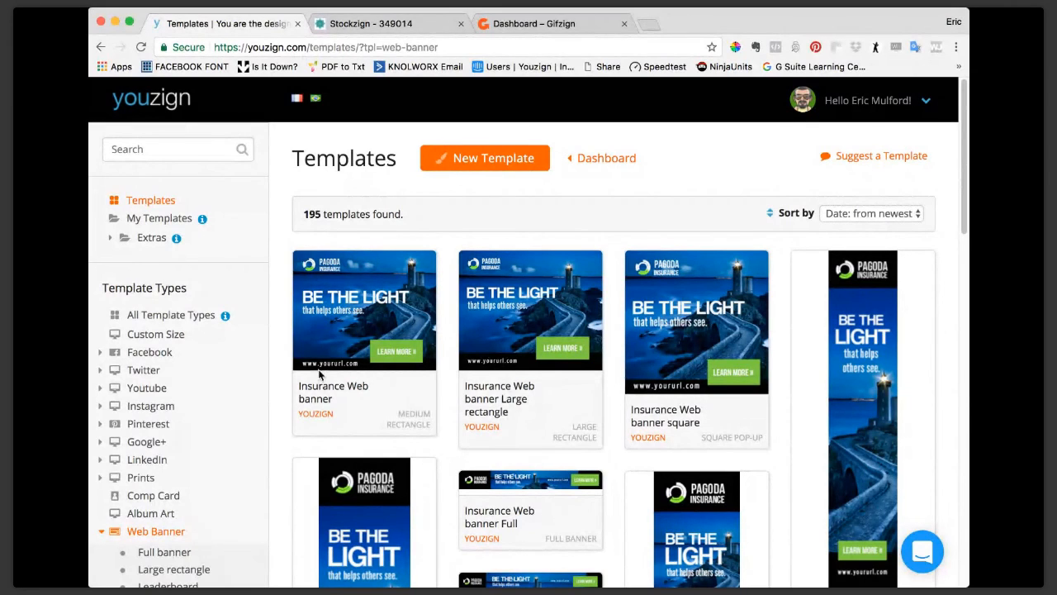
Look through the Pagoda Insurance banner formats and start a design from the Insurance Web banner square template.
{"action": "mouse_move", "coordinate": [328, 333]}
{"action": "scroll", "coordinate": [552, 399], "scroll_direction": "down", "scroll_amount": 1}
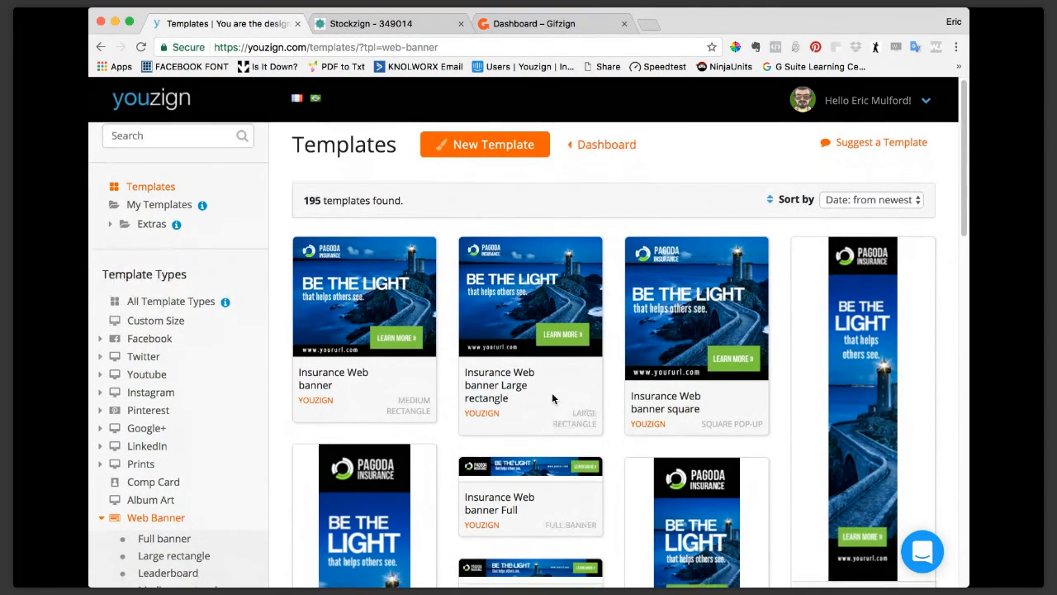
{"action": "scroll", "coordinate": [553, 399], "scroll_direction": "down", "scroll_amount": 1}
{"action": "mouse_move", "coordinate": [696, 334]}
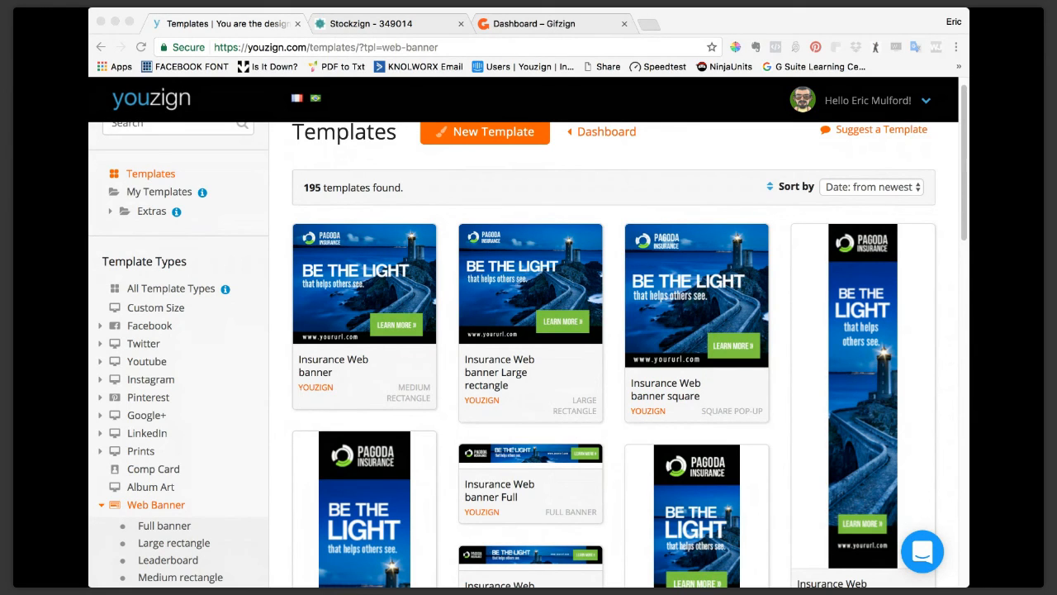
{"action": "left_click", "coordinate": [99, 241]}
{"action": "left_click", "coordinate": [737, 298]}
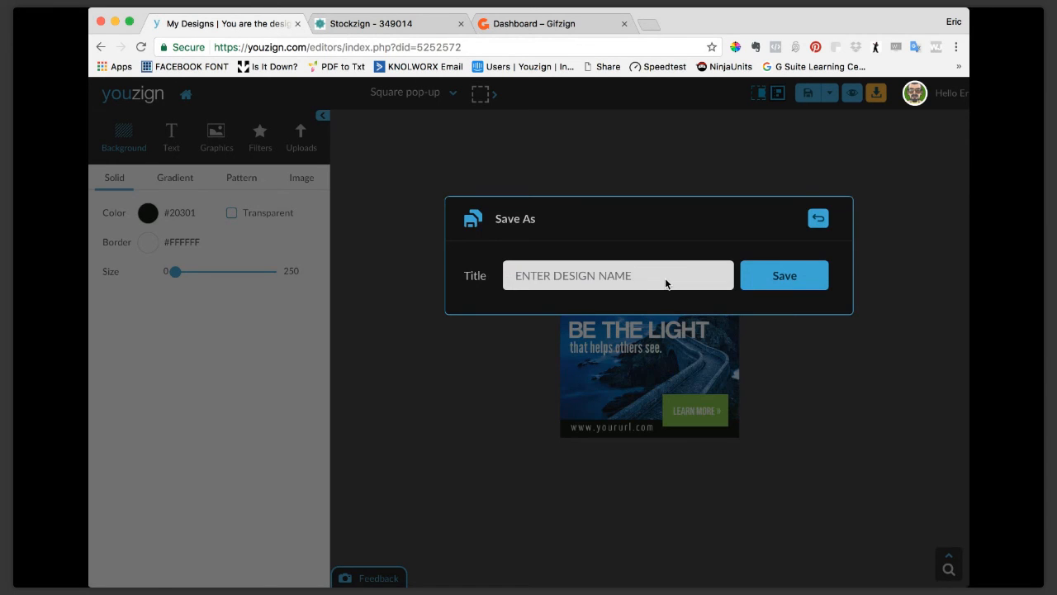
Save the square pop-up design under the title Webi20.
{"action": "left_click", "coordinate": [628, 271]}
{"action": "type", "text": "Webi20"}
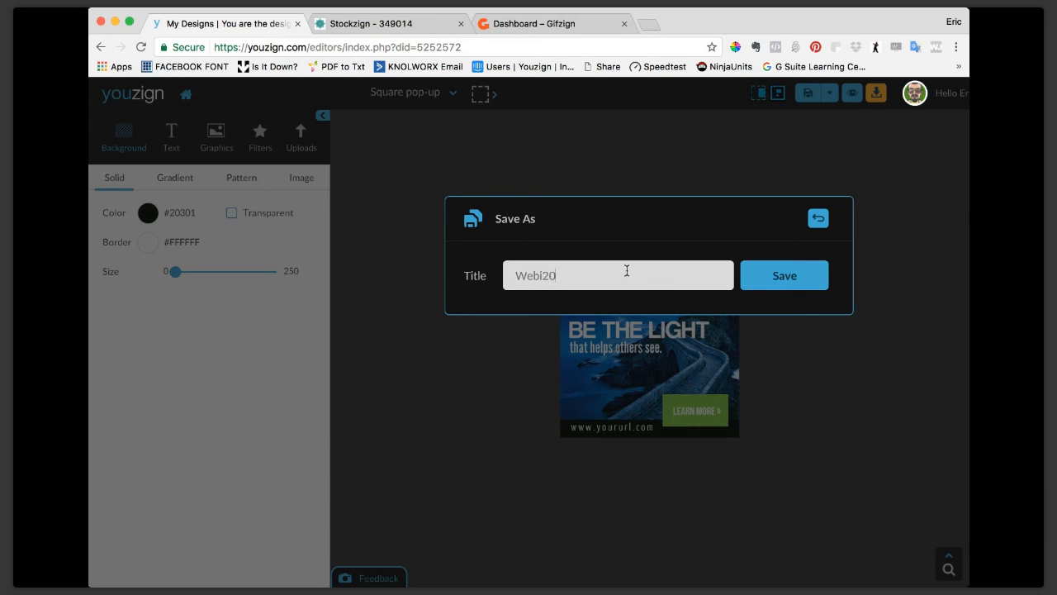
{"action": "key", "text": "Return"}
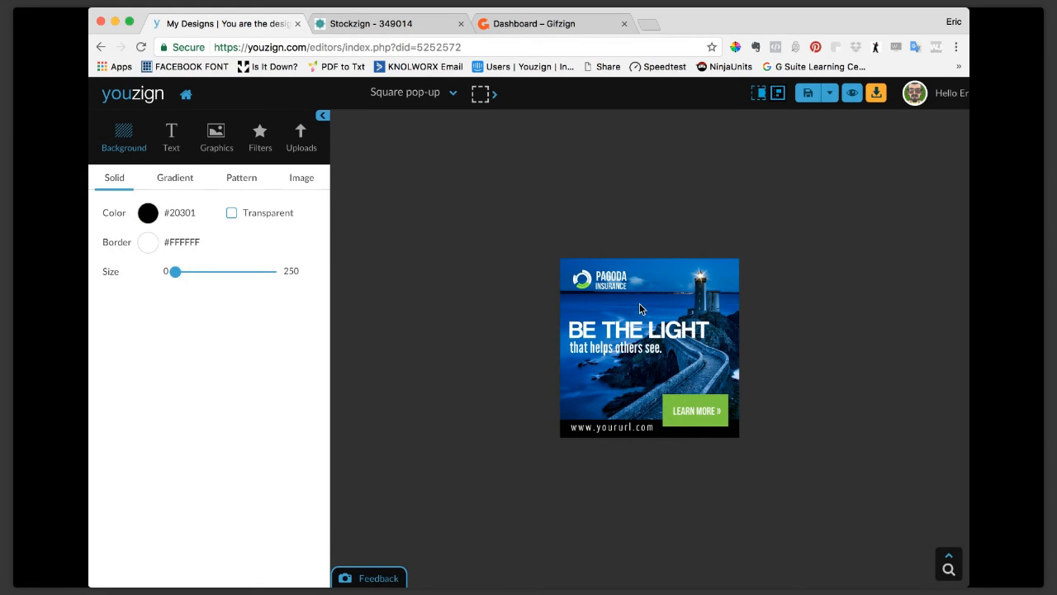
Review the Web Banner sizes offered for the square pop-up design and close the list without choosing one.
{"action": "left_click", "coordinate": [452, 98]}
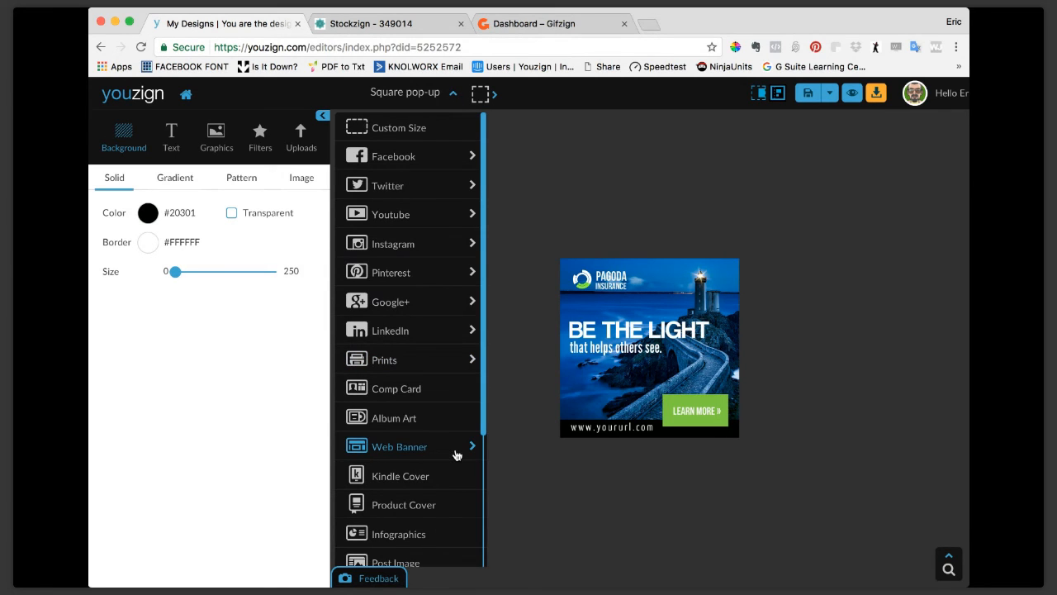
{"action": "mouse_move", "coordinate": [455, 455]}
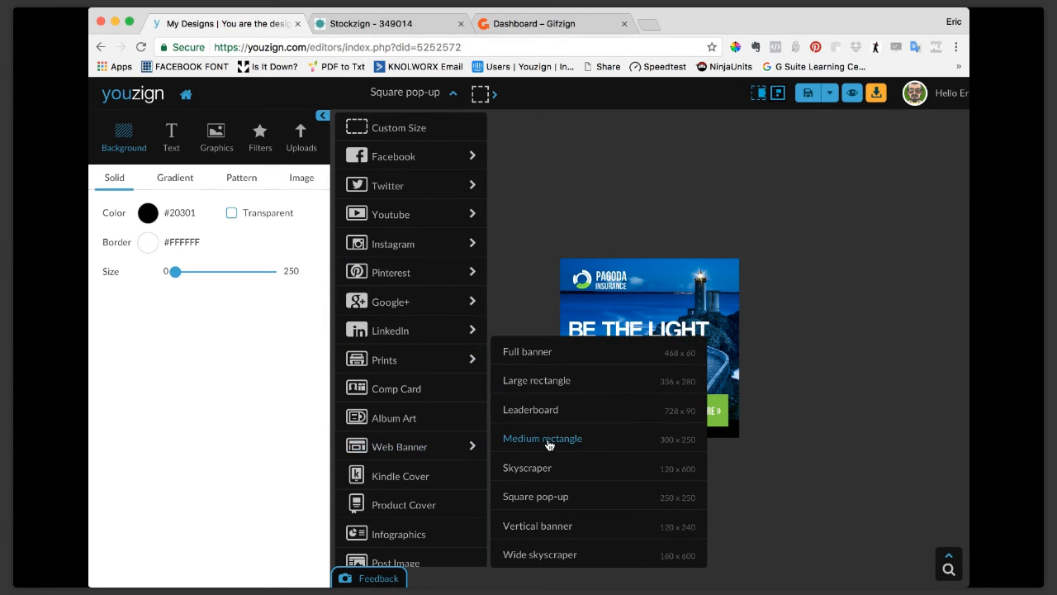
{"action": "left_click", "coordinate": [654, 133]}
Preview the square pop-up banner in the sample news website and return to the editor.
{"action": "left_click", "coordinate": [845, 97]}
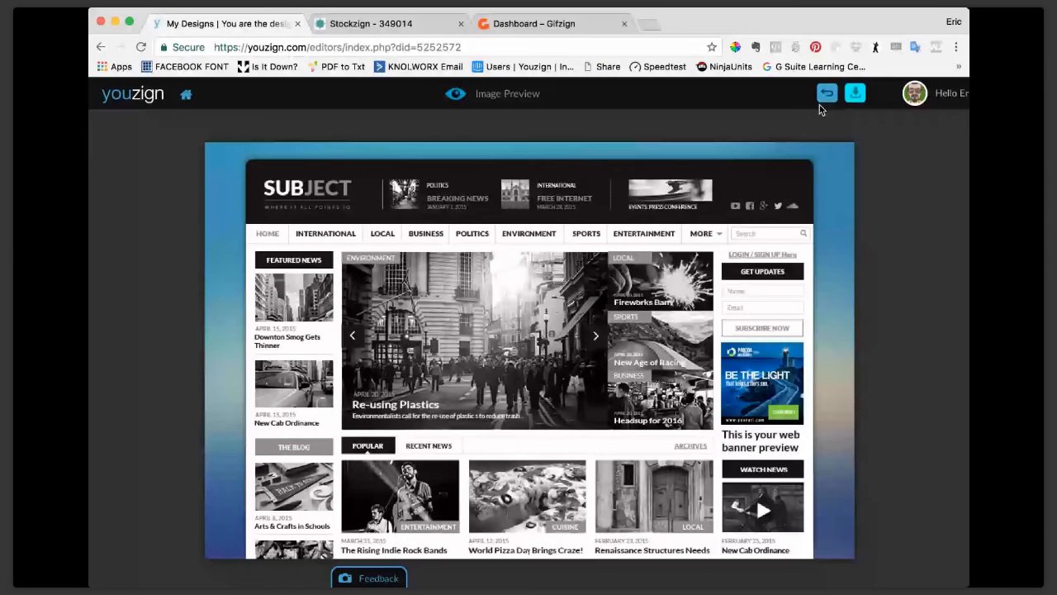
{"action": "left_click", "coordinate": [826, 95]}
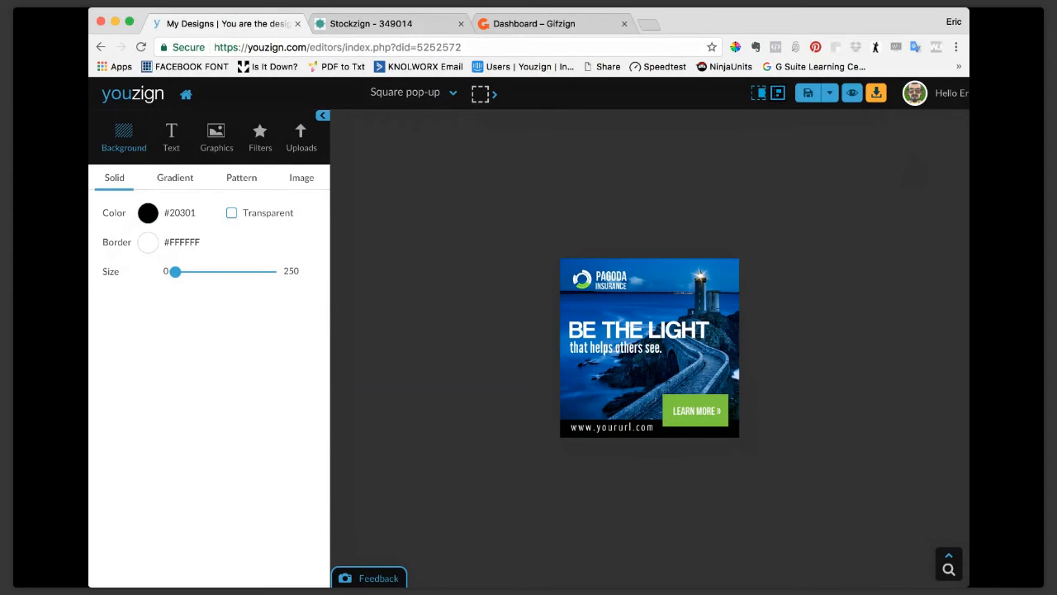
{"action": "key", "text": "super+Tab"}
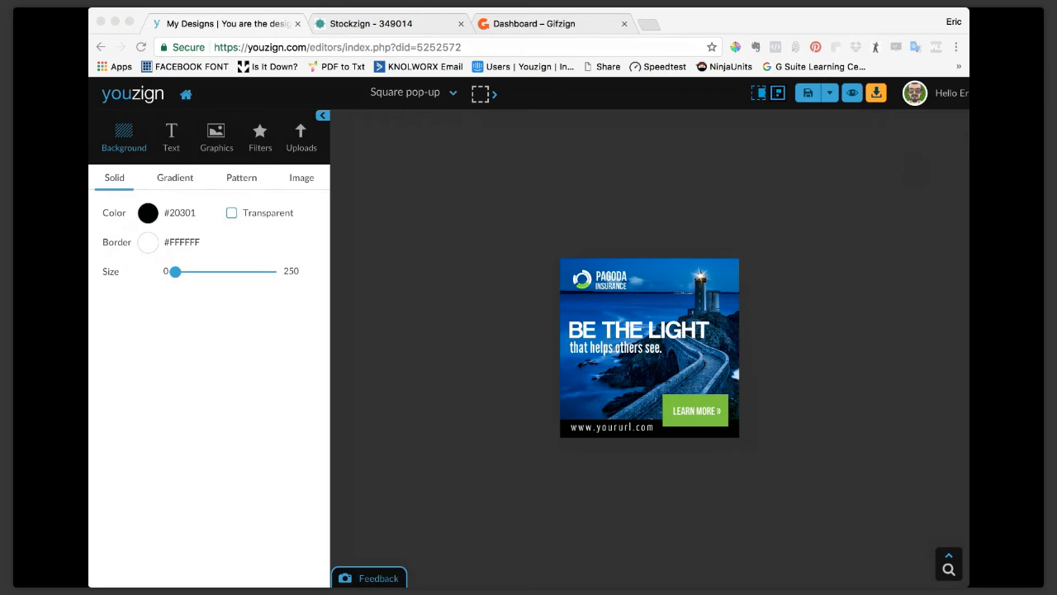
{"action": "left_click", "coordinate": [141, 361]}
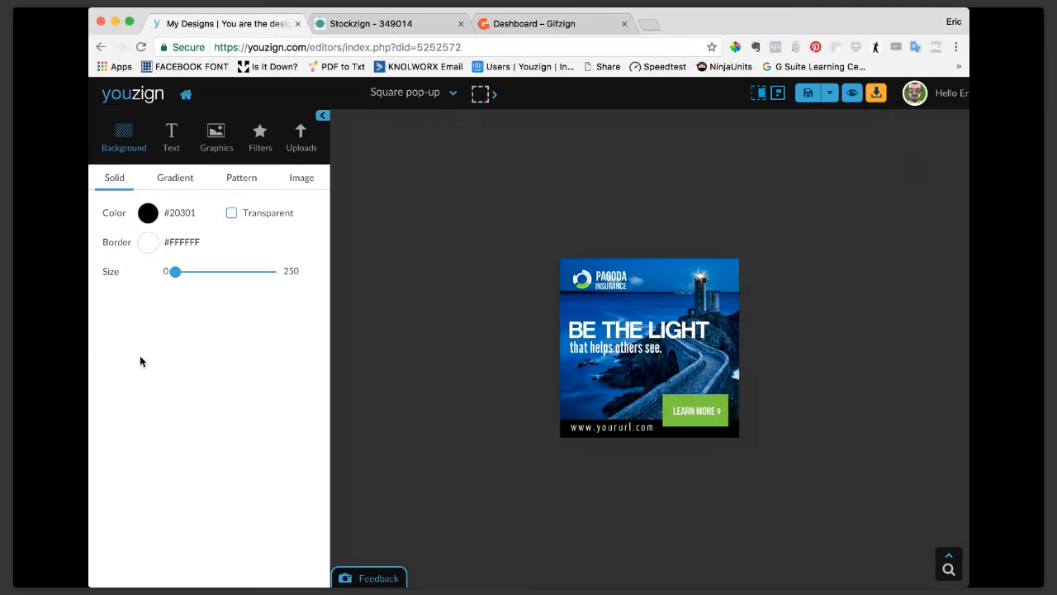
Select the lighthouse photo in the square banner and list the available Web Banner sizes.
{"action": "left_click", "coordinate": [716, 295]}
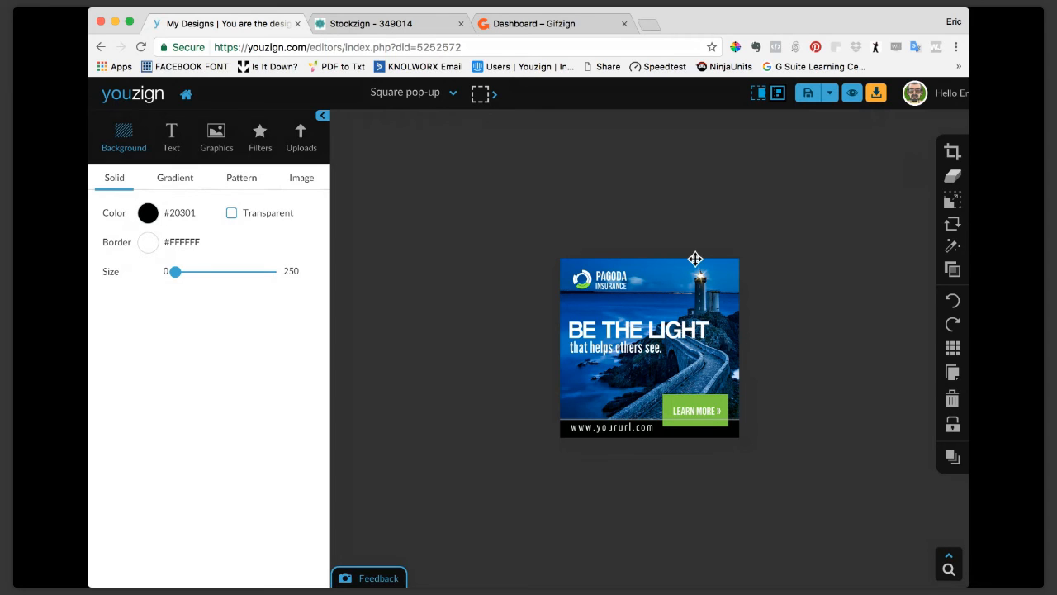
{"action": "left_click", "coordinate": [452, 96]}
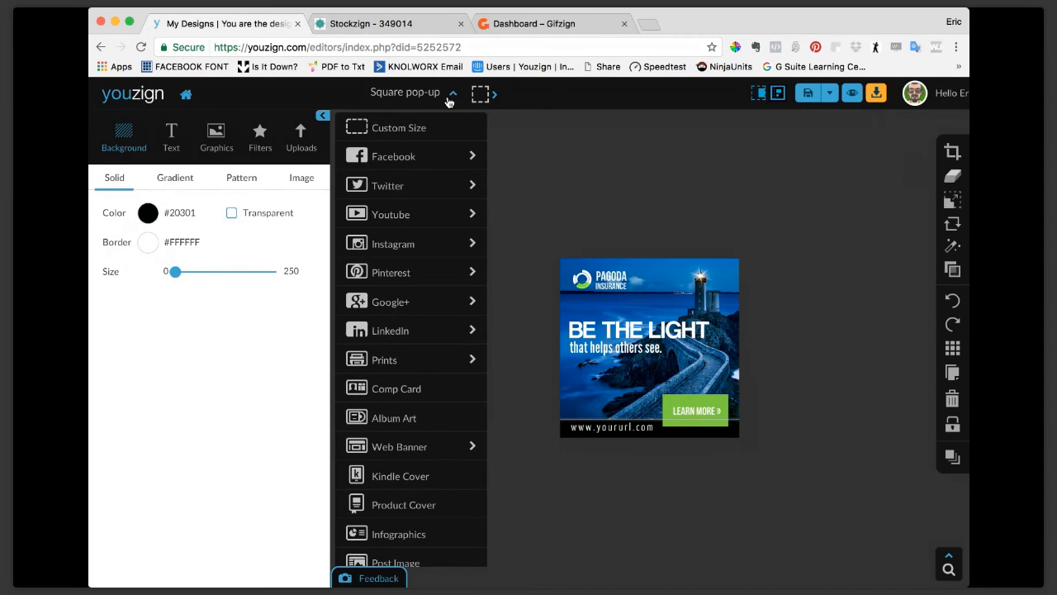
{"action": "left_click", "coordinate": [449, 456]}
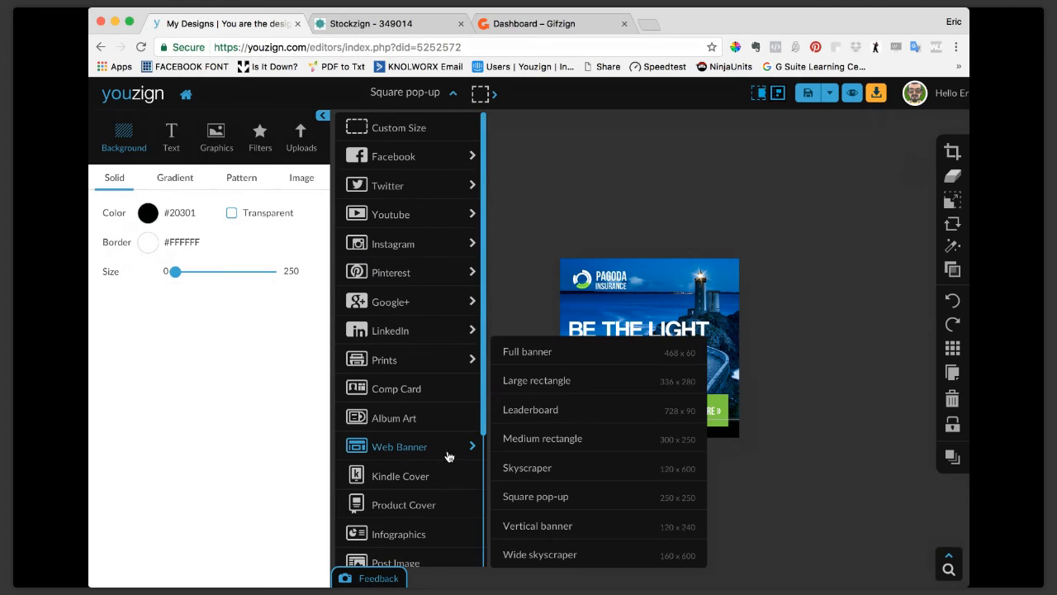
Resize the square banner design to Medium rectangle (300 x 250) and from there to Large rectangle (336 x 280).
{"action": "left_click", "coordinate": [576, 446]}
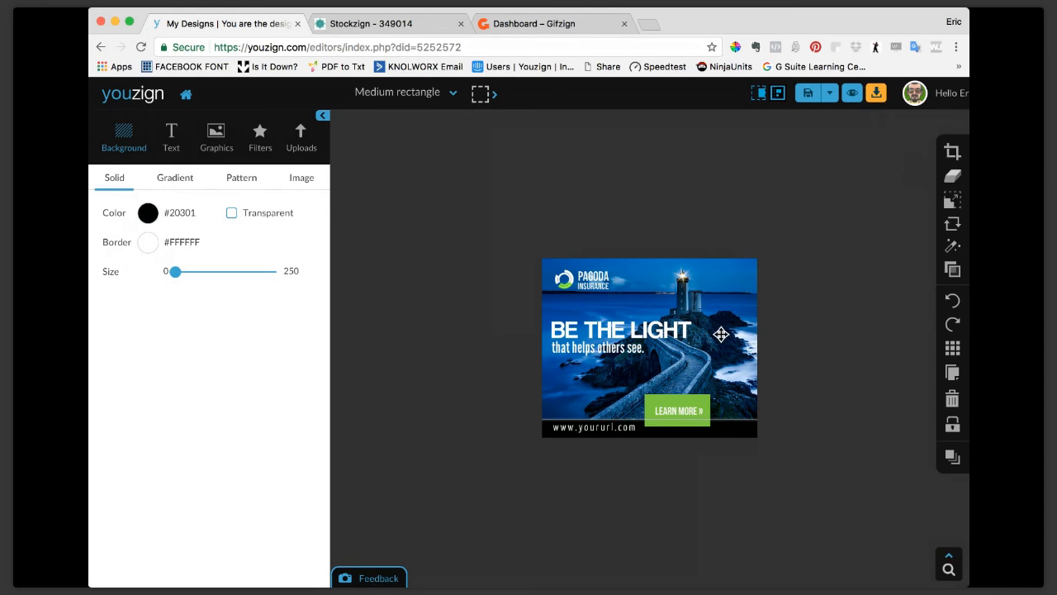
{"action": "left_click", "coordinate": [450, 93]}
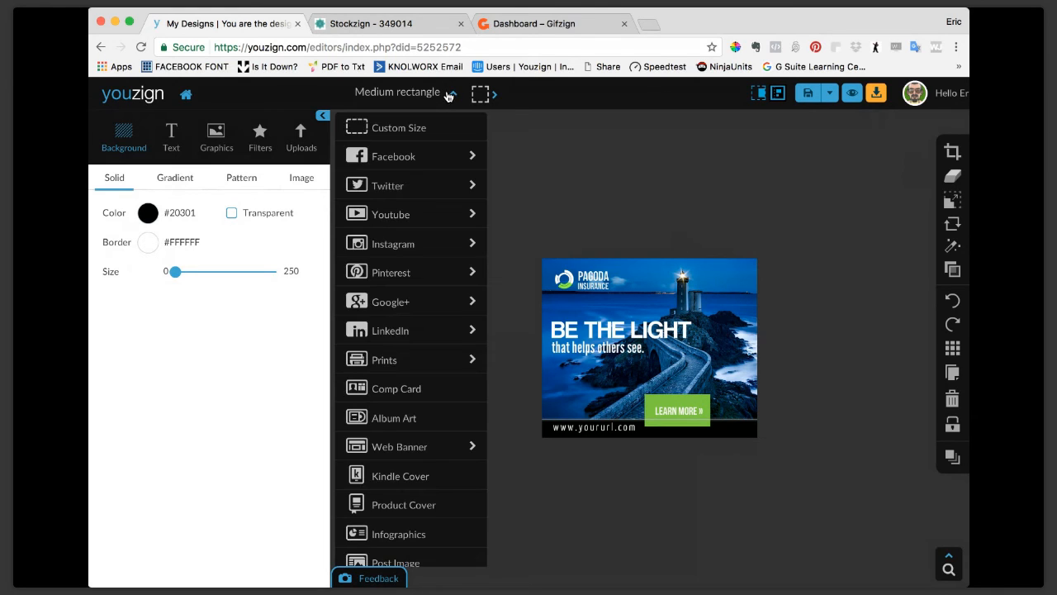
{"action": "left_click", "coordinate": [432, 453]}
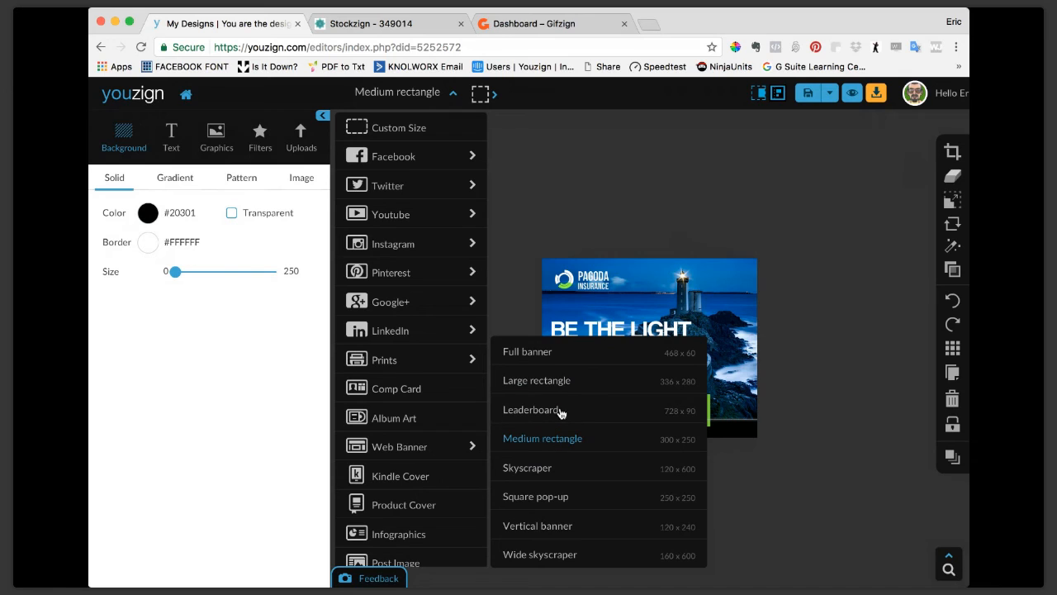
{"action": "left_click", "coordinate": [555, 385]}
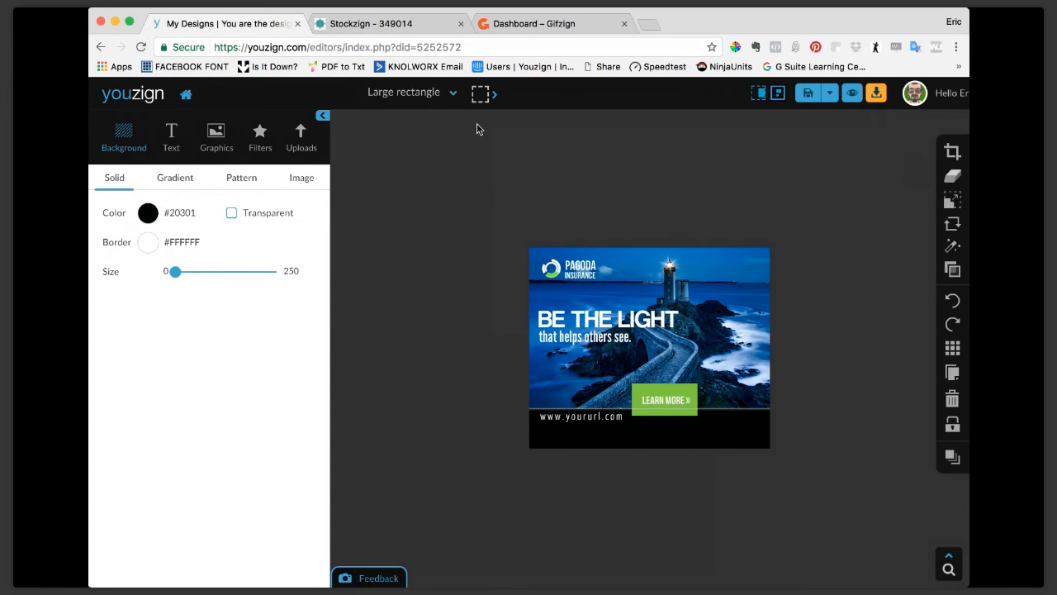
{"action": "left_click", "coordinate": [453, 94]}
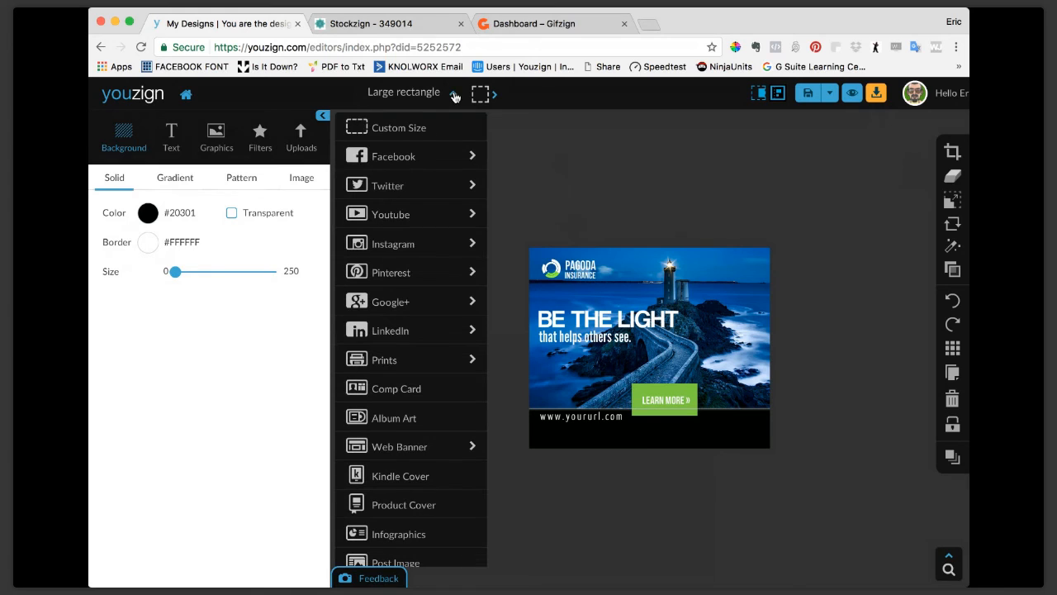
{"action": "left_click", "coordinate": [444, 454]}
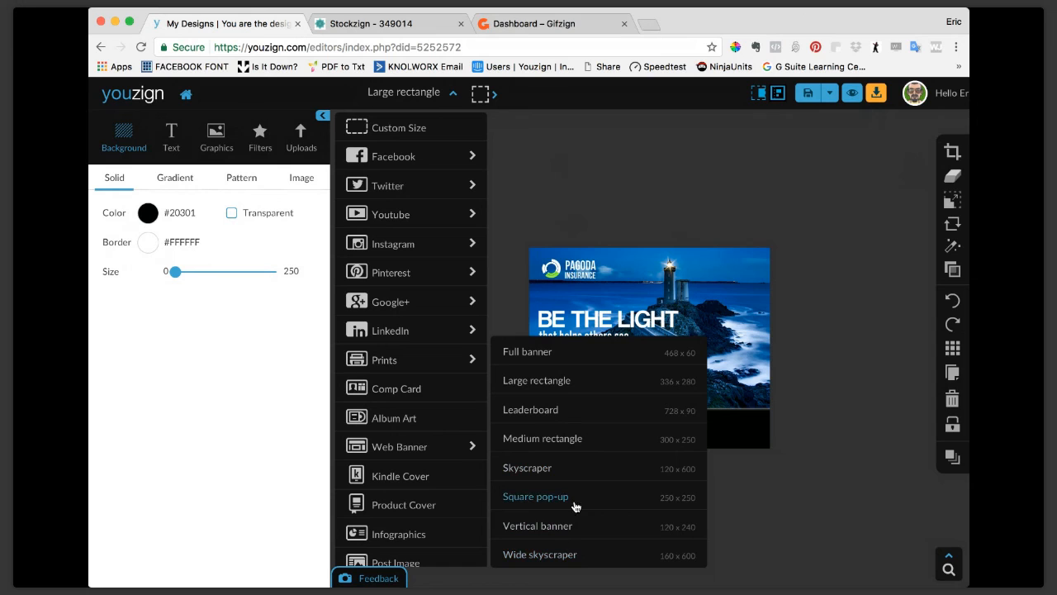
{"action": "left_click", "coordinate": [848, 213]}
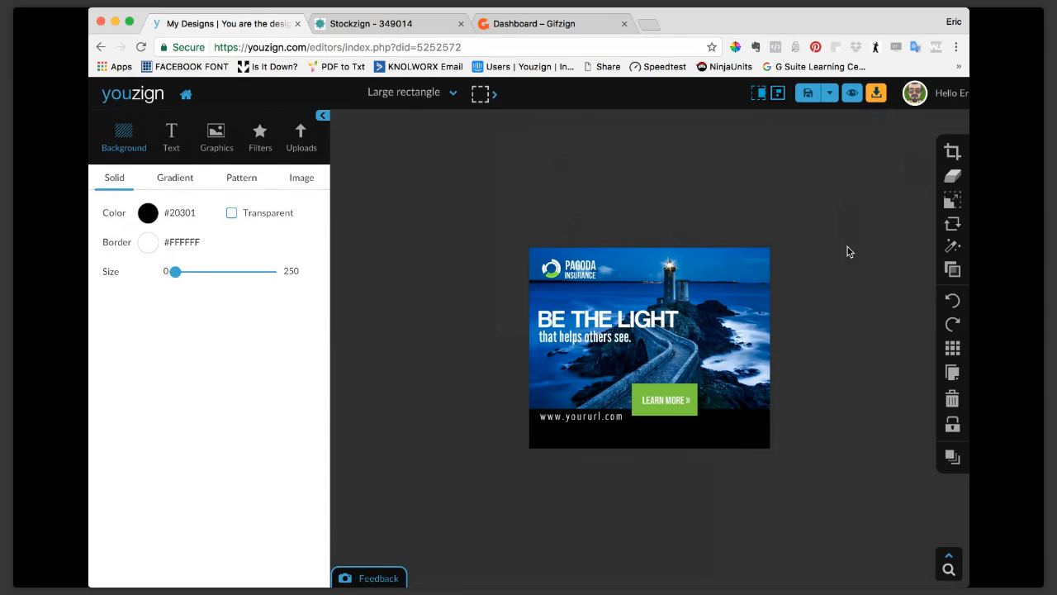
Leave the editor for the template library and filter the templates to the Web Banner type.
{"action": "left_click", "coordinate": [948, 98]}
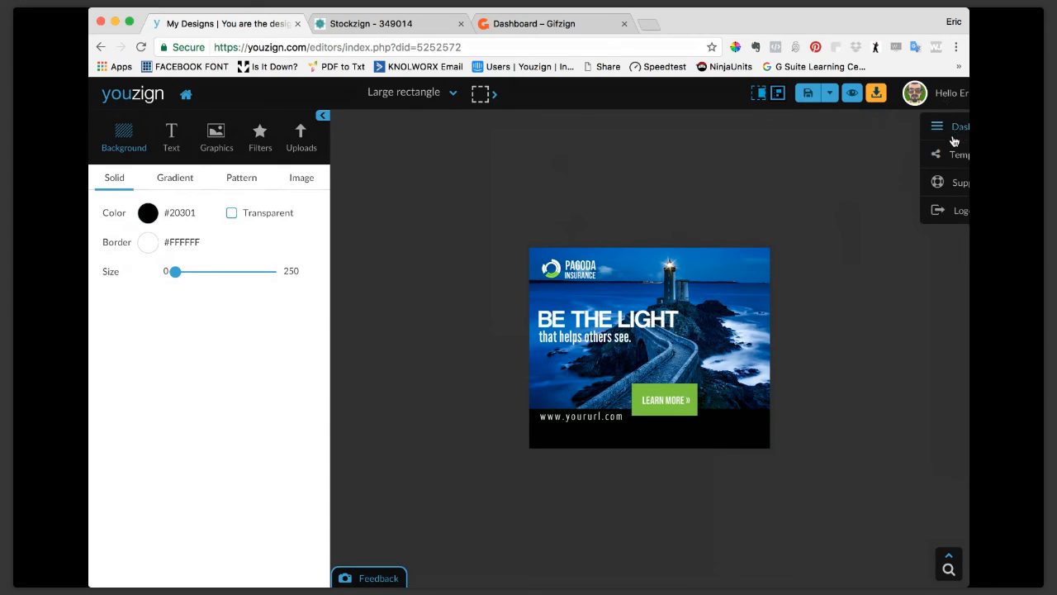
{"action": "left_click", "coordinate": [956, 157]}
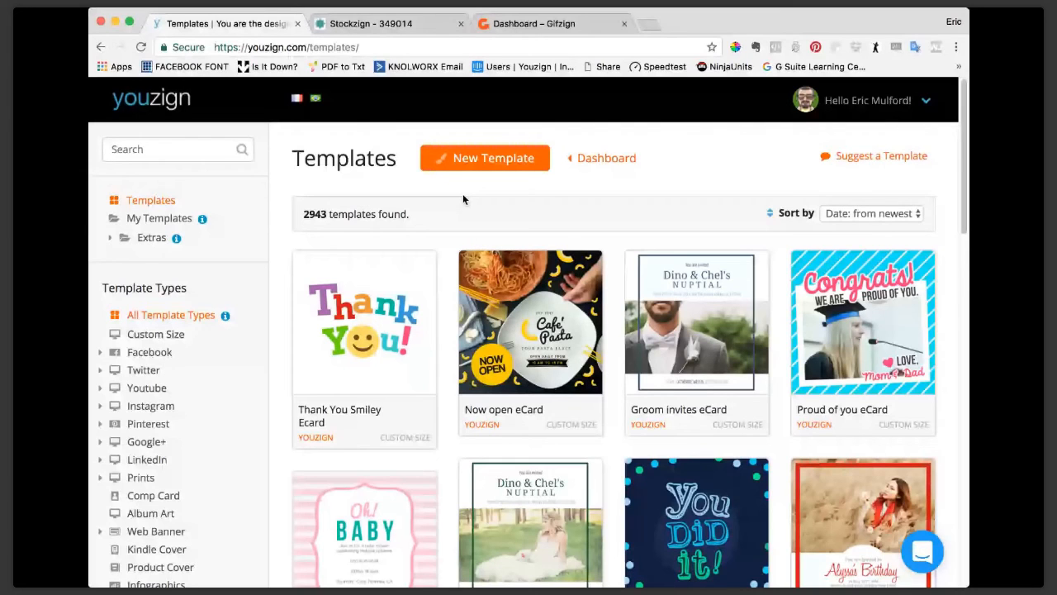
{"action": "left_click", "coordinate": [606, 159]}
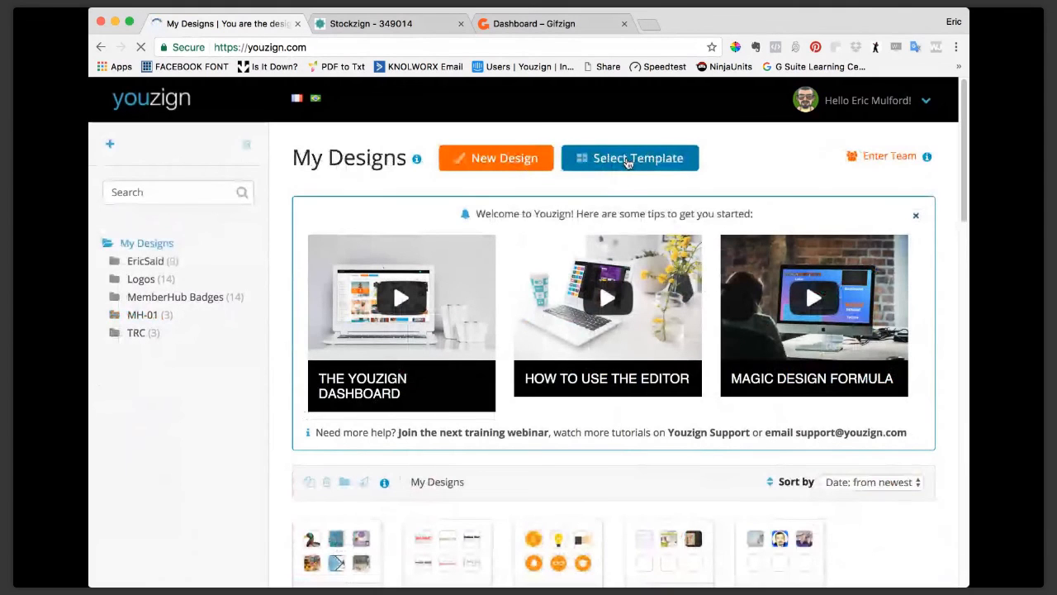
{"action": "left_click", "coordinate": [627, 160]}
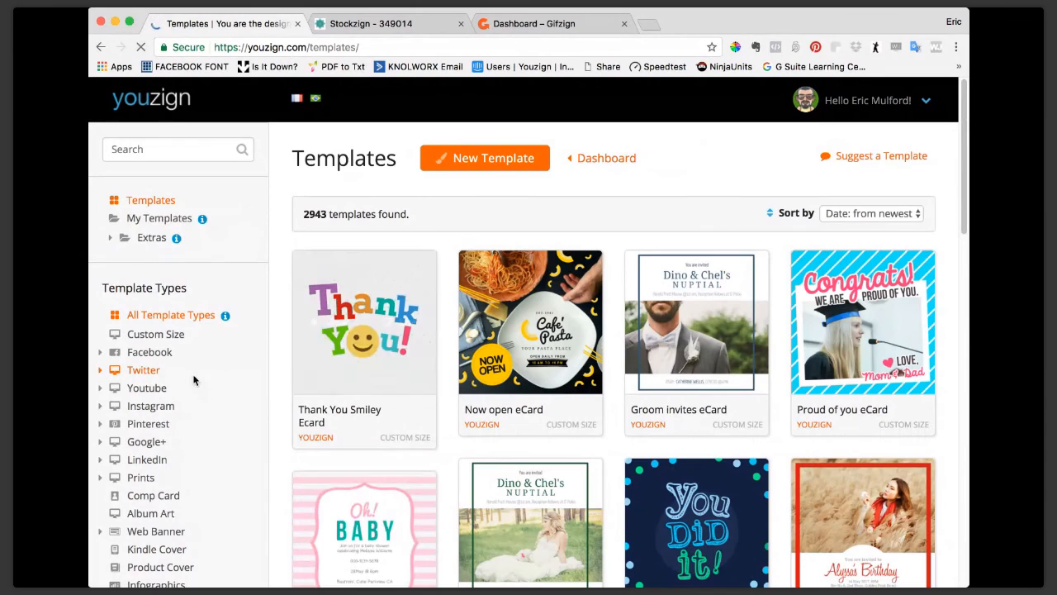
{"action": "scroll", "coordinate": [190, 375], "scroll_direction": "down", "scroll_amount": 1}
{"action": "scroll", "coordinate": [190, 375], "scroll_direction": "down", "scroll_amount": 5}
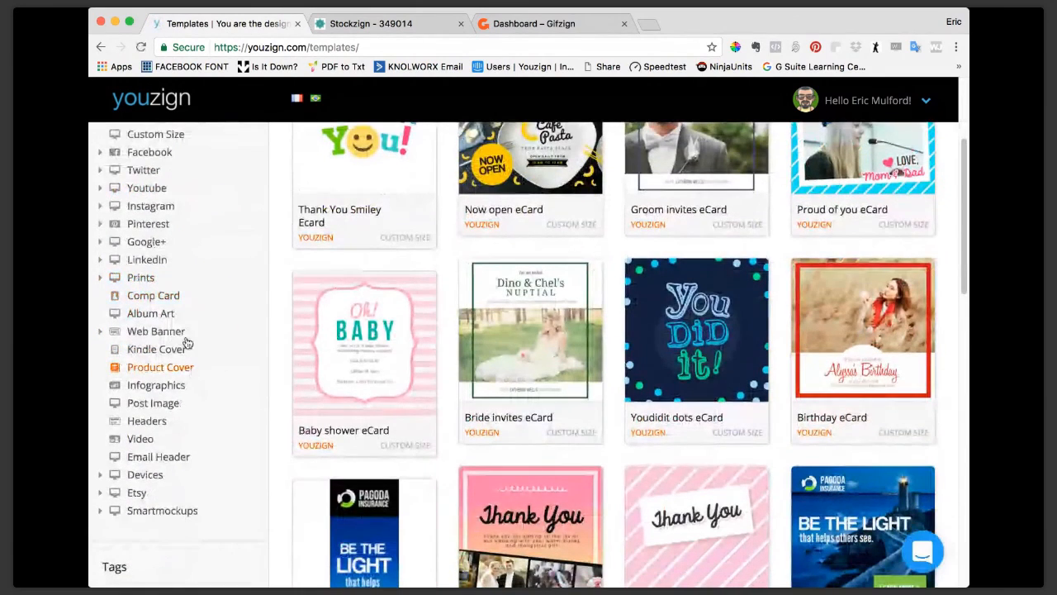
{"action": "left_click", "coordinate": [163, 334]}
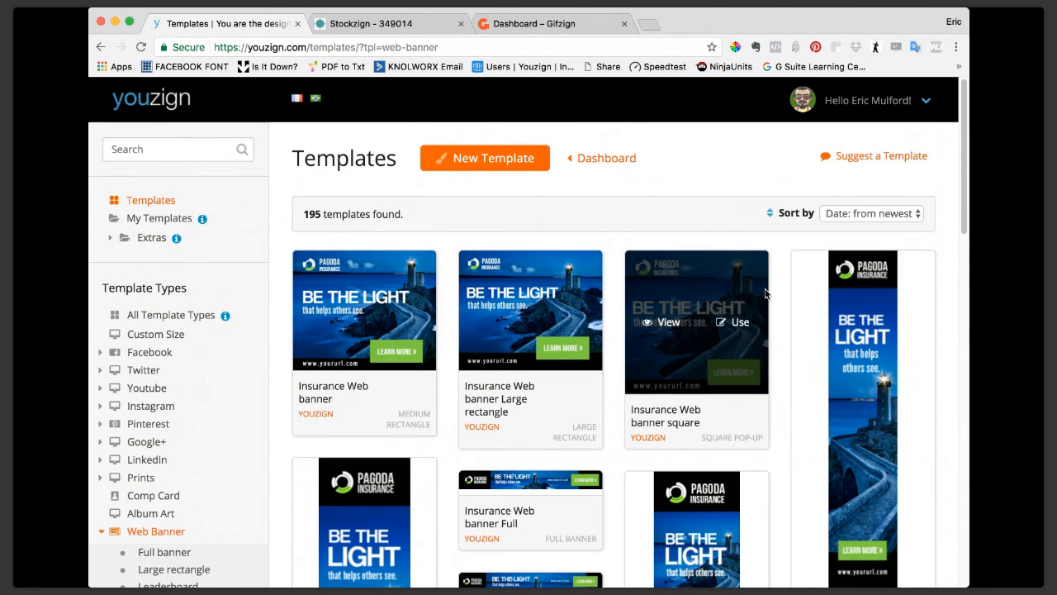
Examine the Pagoda Insurance and Dental Care templates in the Web Banner category and the sizes they come in.
{"action": "scroll", "coordinate": [793, 293], "scroll_direction": "down", "scroll_amount": 2}
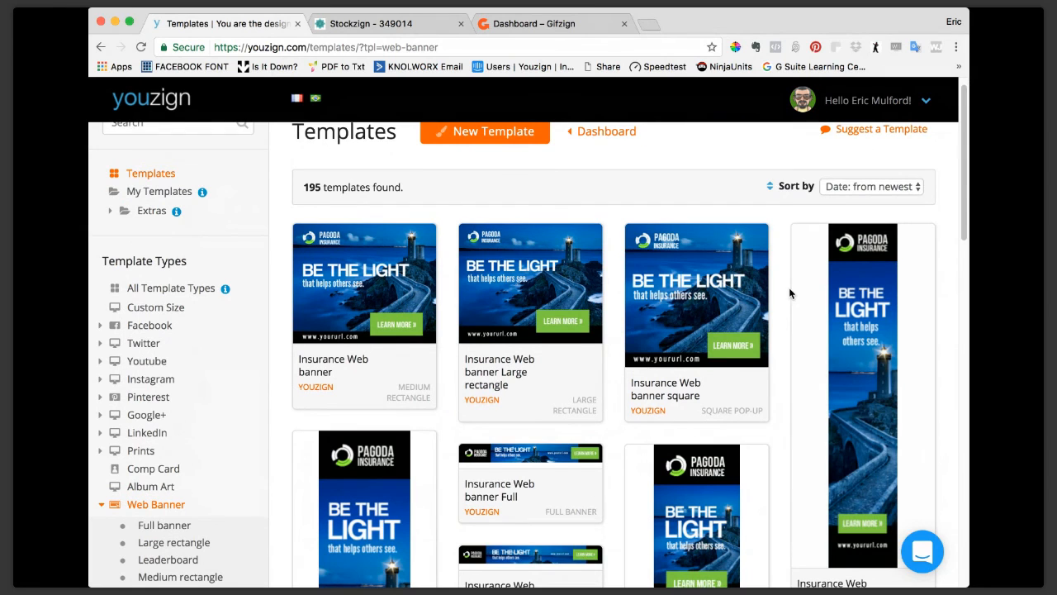
{"action": "scroll", "coordinate": [789, 293], "scroll_direction": "down", "scroll_amount": 1}
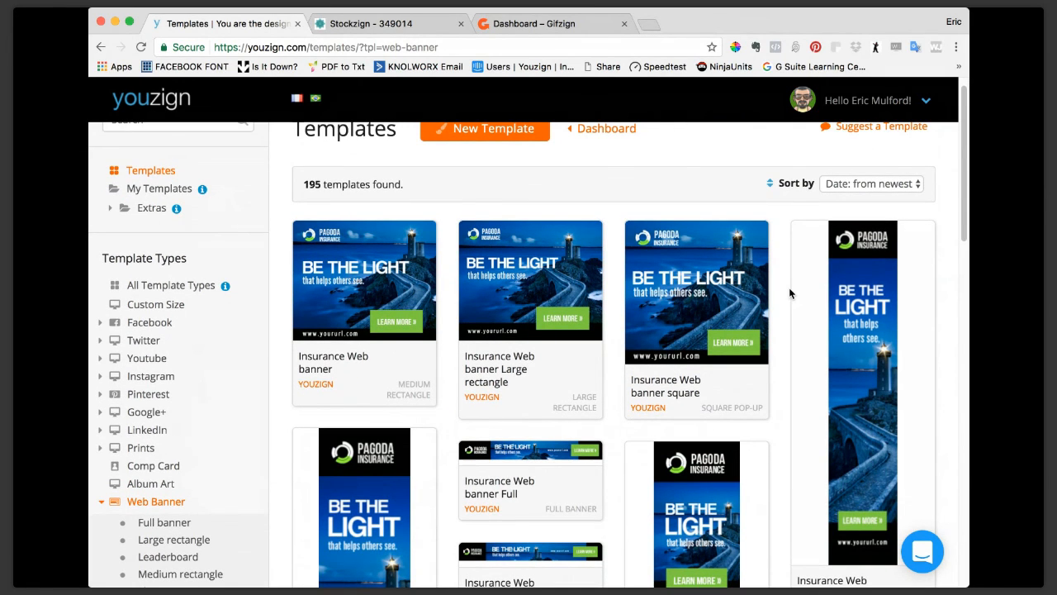
{"action": "scroll", "coordinate": [790, 294], "scroll_direction": "down", "scroll_amount": 5}
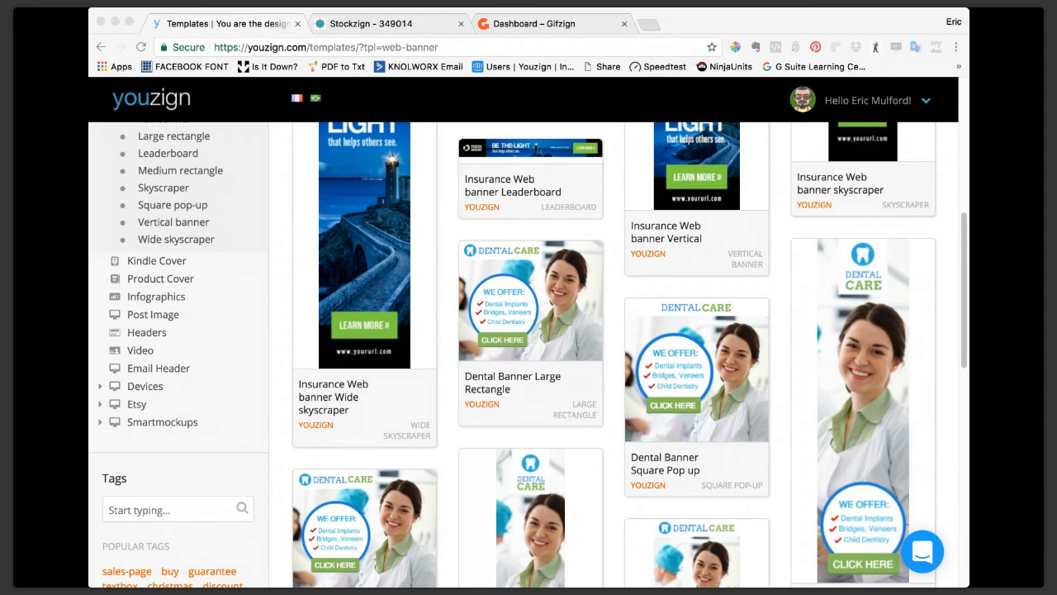
{"action": "left_click", "coordinate": [95, 243]}
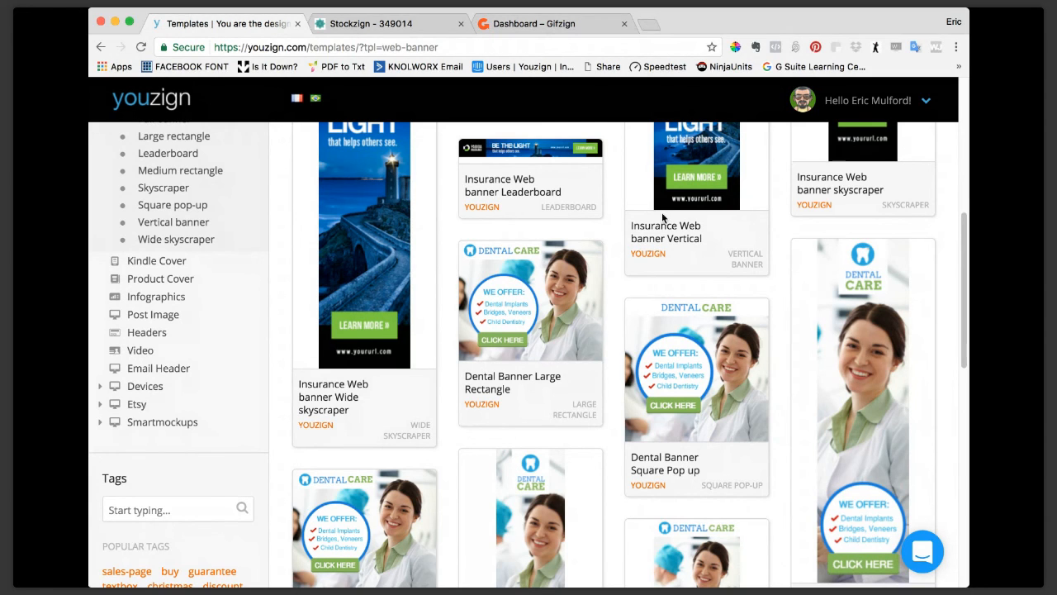
{"action": "scroll", "coordinate": [663, 217], "scroll_direction": "up", "scroll_amount": 1}
{"action": "scroll", "coordinate": [663, 217], "scroll_direction": "up", "scroll_amount": 1}
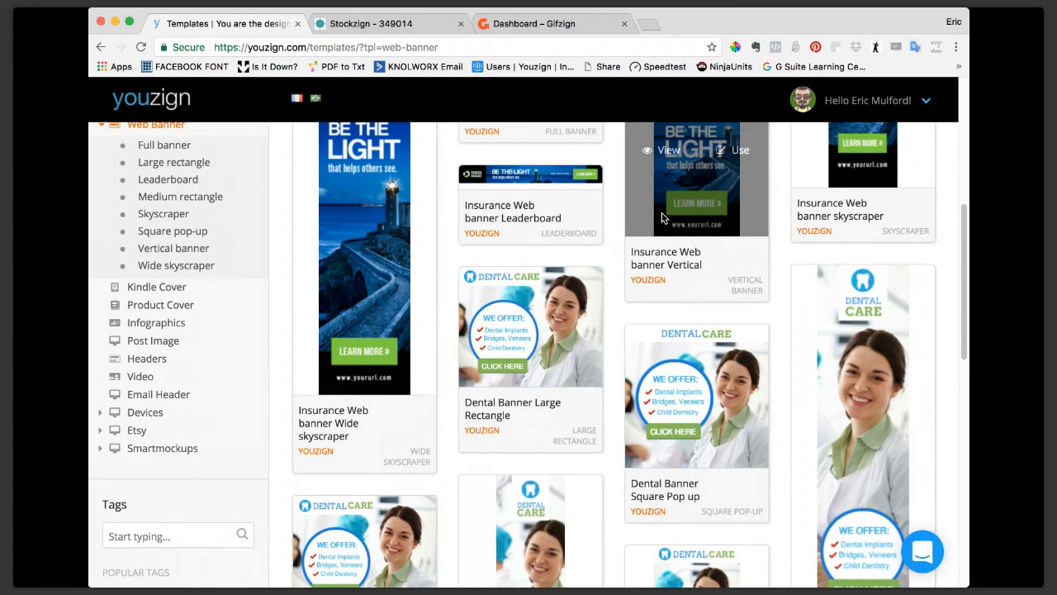
{"action": "scroll", "coordinate": [662, 217], "scroll_direction": "up", "scroll_amount": 5}
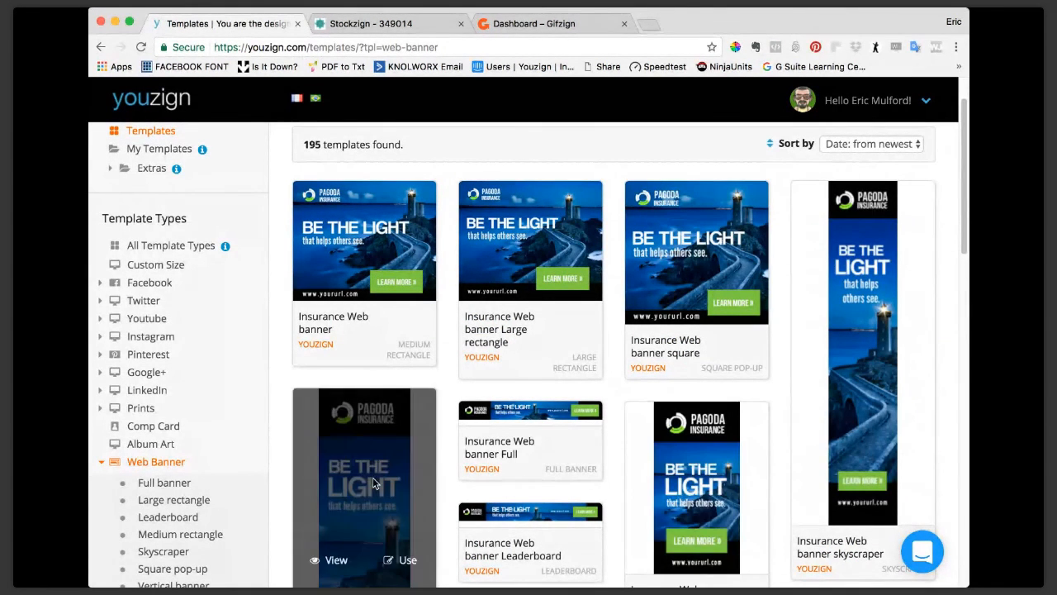
{"action": "scroll", "coordinate": [373, 426], "scroll_direction": "down", "scroll_amount": 3}
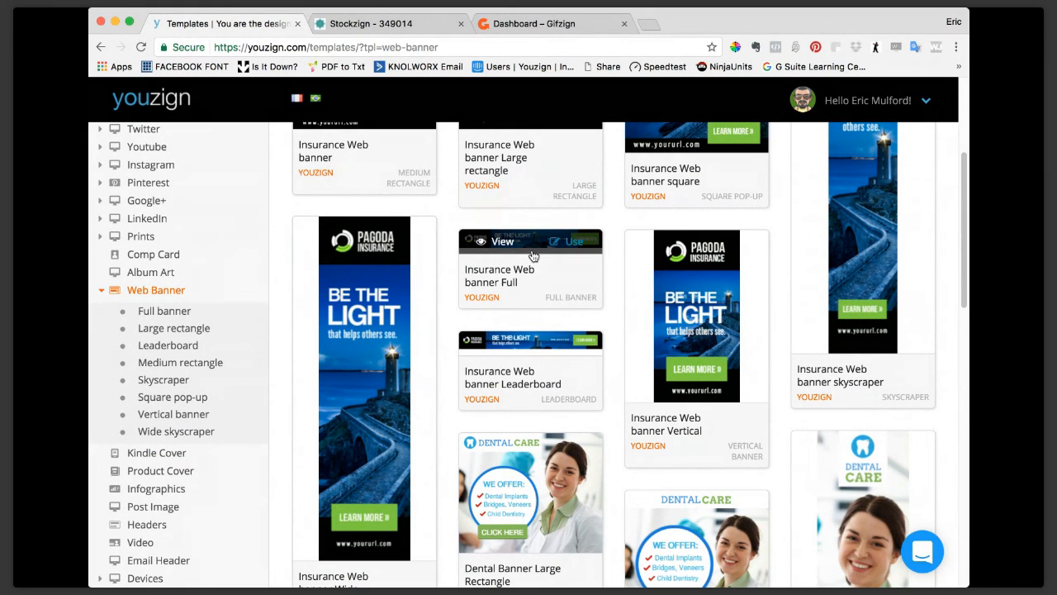
Use the Insurance Web banner Full template and save the new design under the title Webi22.
{"action": "left_click", "coordinate": [579, 245]}
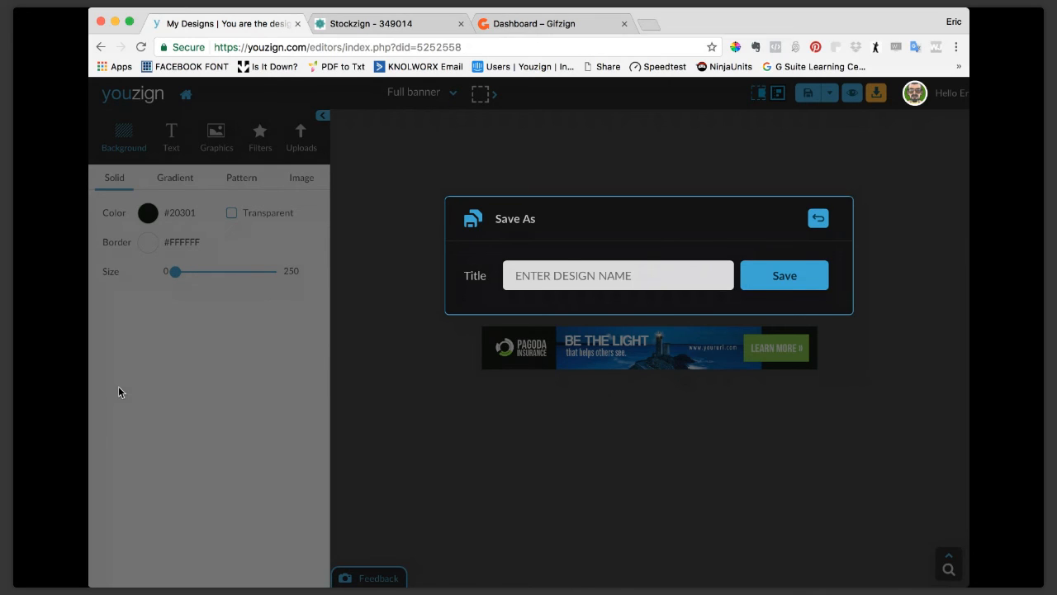
{"action": "left_click", "coordinate": [633, 272]}
{"action": "type", "text": "Webi22"}
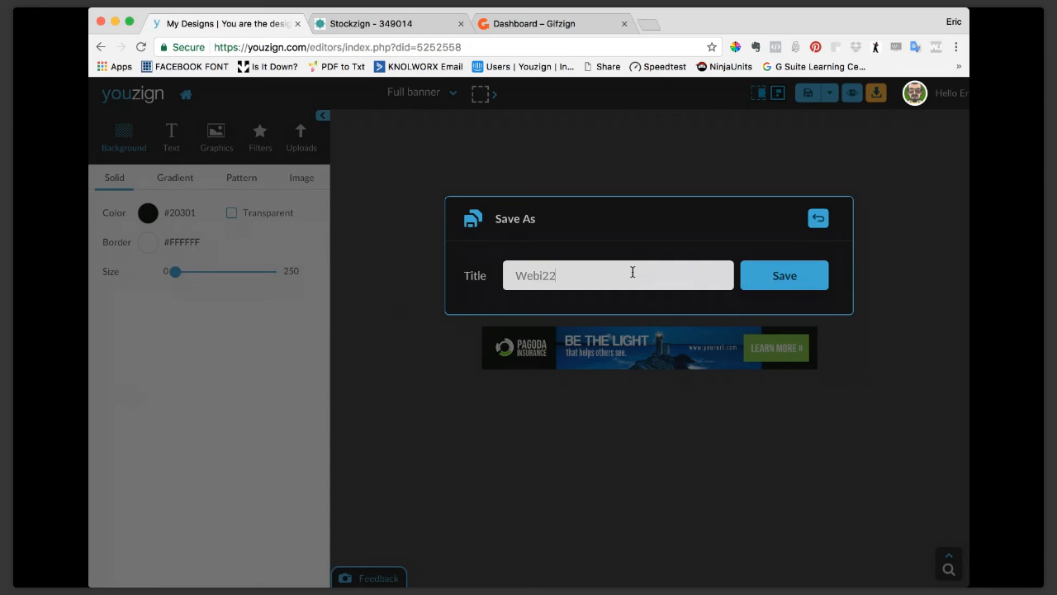
{"action": "key", "text": "Return"}
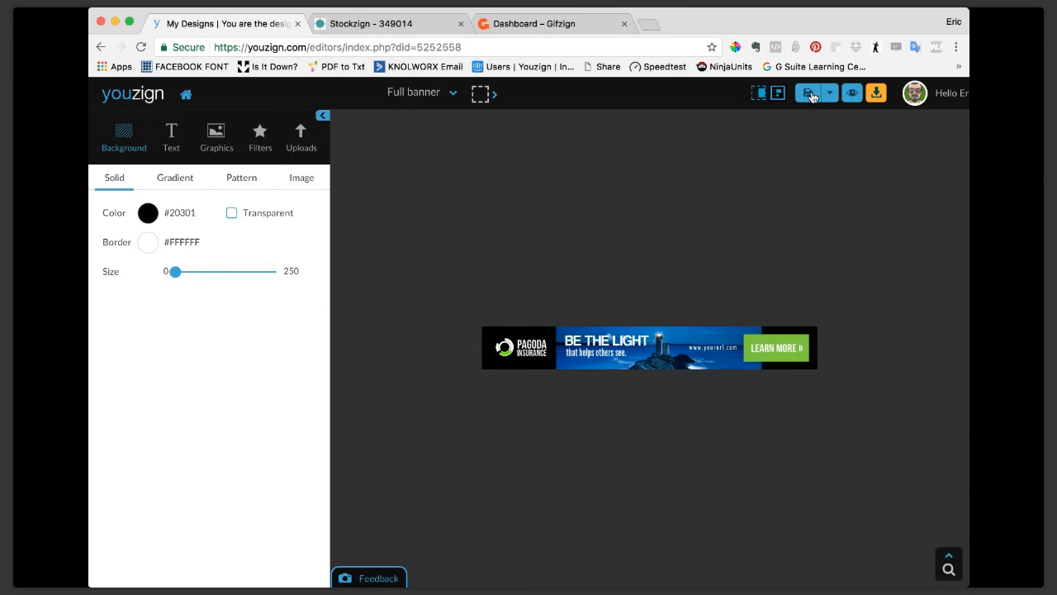
Preview the full banner in the sample news website and return to the editor.
{"action": "left_click", "coordinate": [849, 94]}
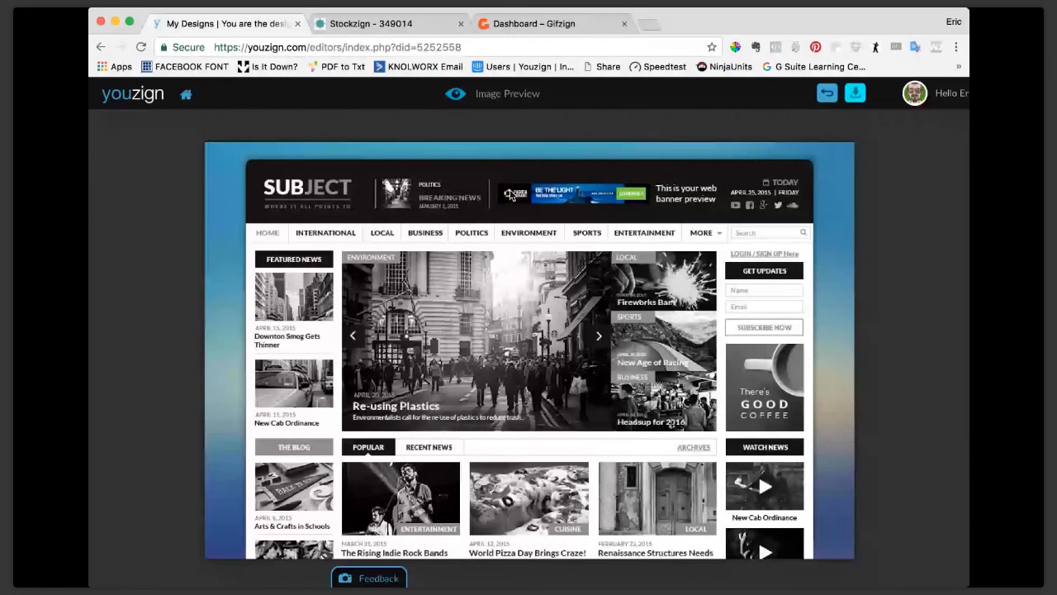
{"action": "left_click", "coordinate": [827, 93]}
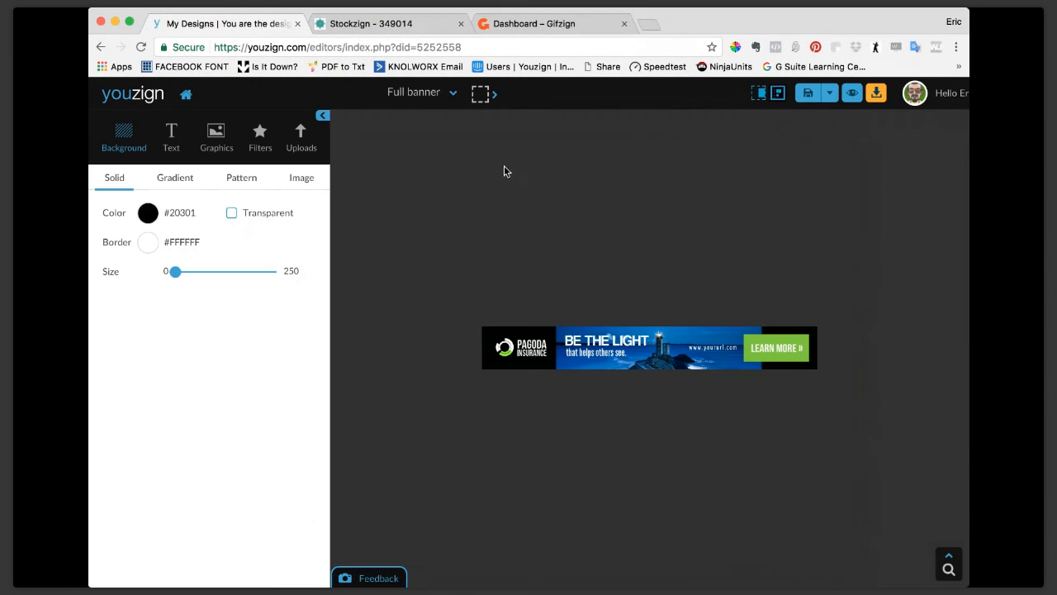
Resize the full banner design to Leaderboard (728 x 90) and select its LEARN MORE text.
{"action": "left_click", "coordinate": [439, 98]}
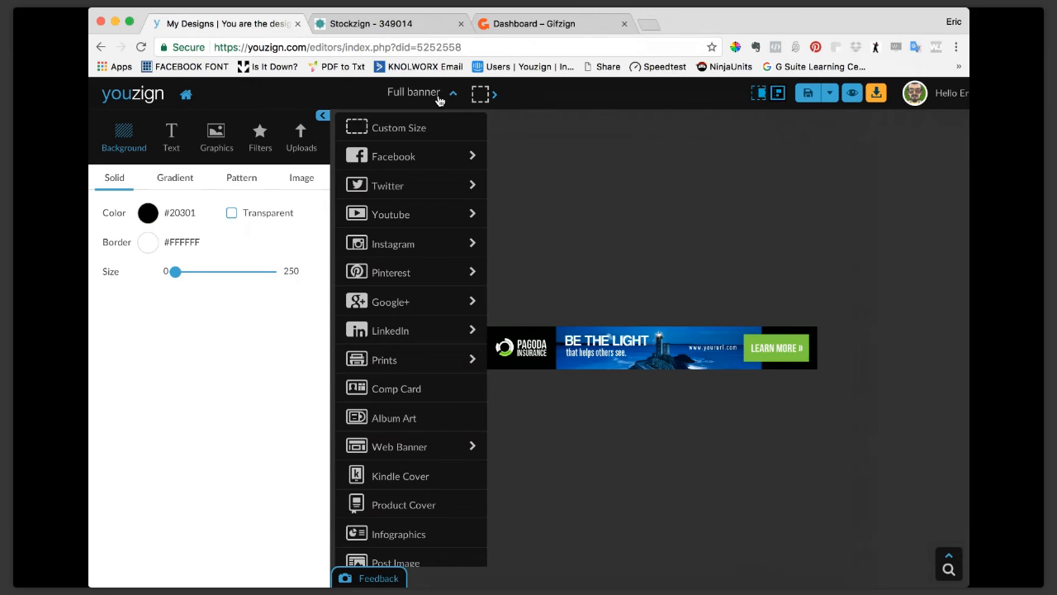
{"action": "left_click", "coordinate": [441, 456]}
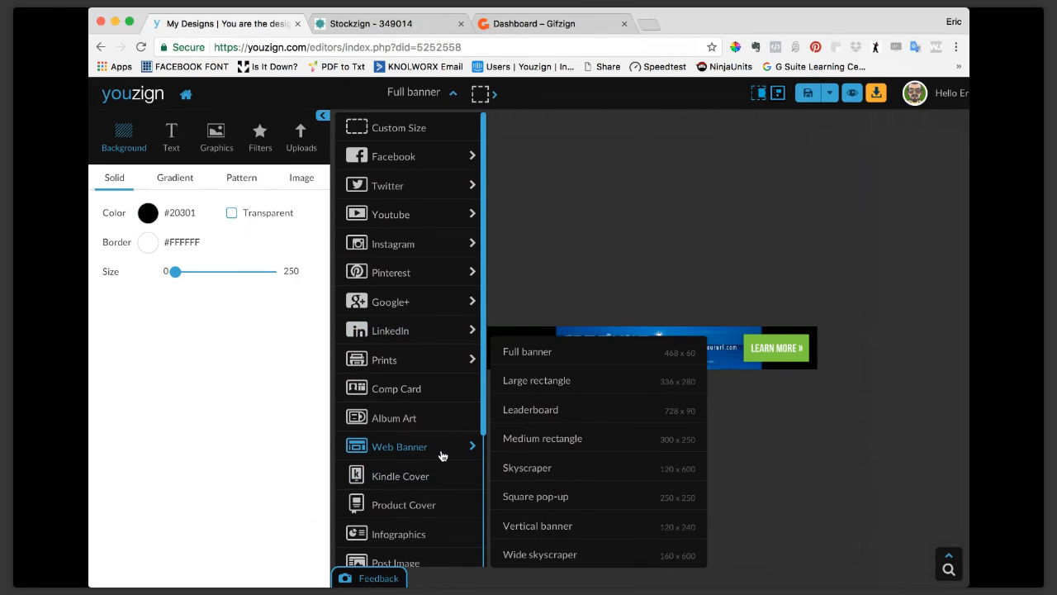
{"action": "left_click", "coordinate": [536, 412]}
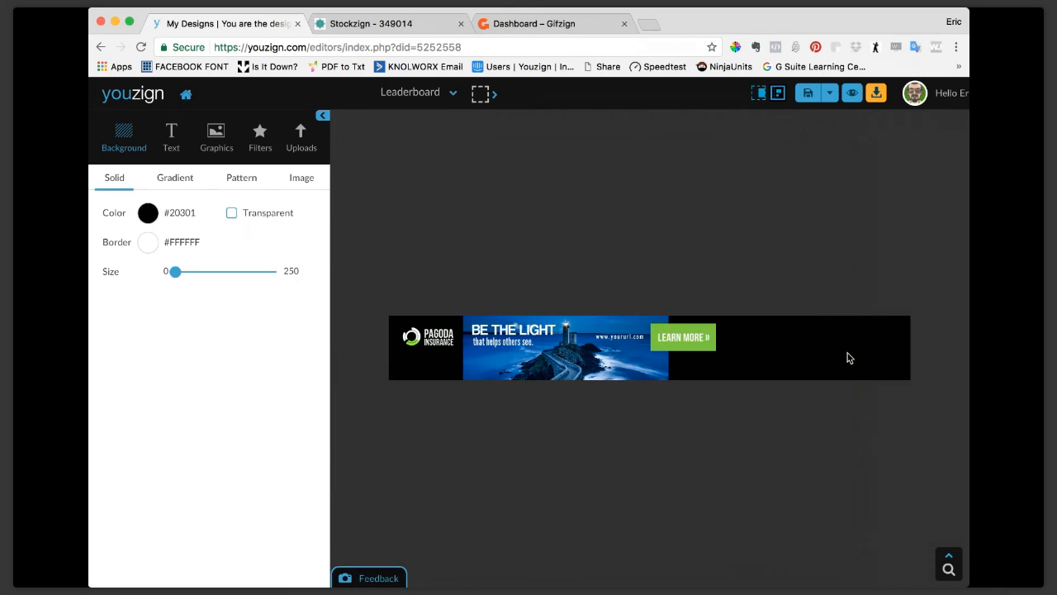
{"action": "left_click", "coordinate": [641, 347]}
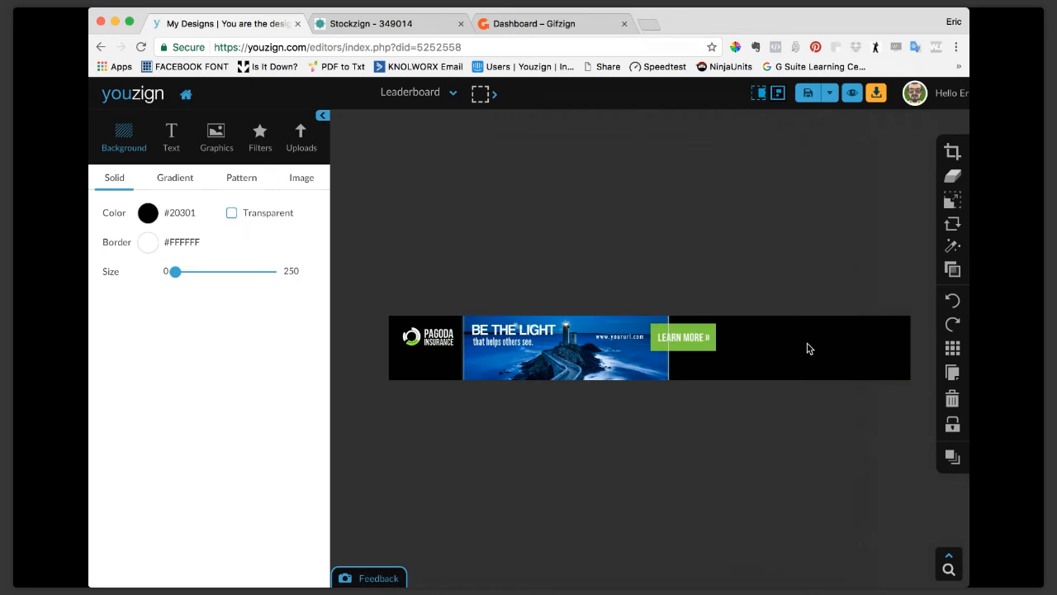
{"action": "left_click", "coordinate": [688, 340]}
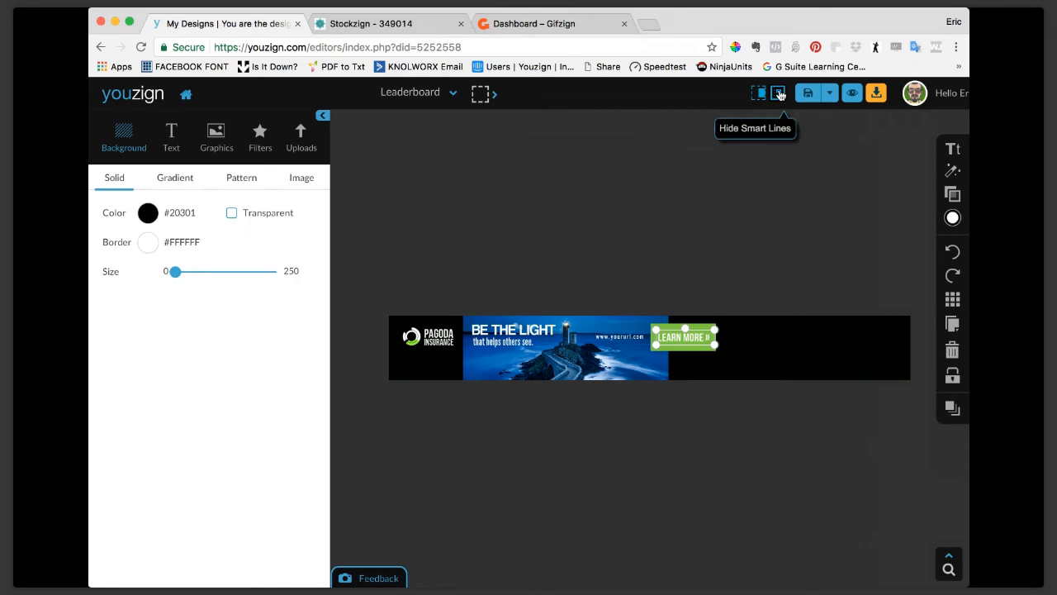
Preview the leaderboard banner in the sample news website and return to the editor.
{"action": "left_click", "coordinate": [854, 94]}
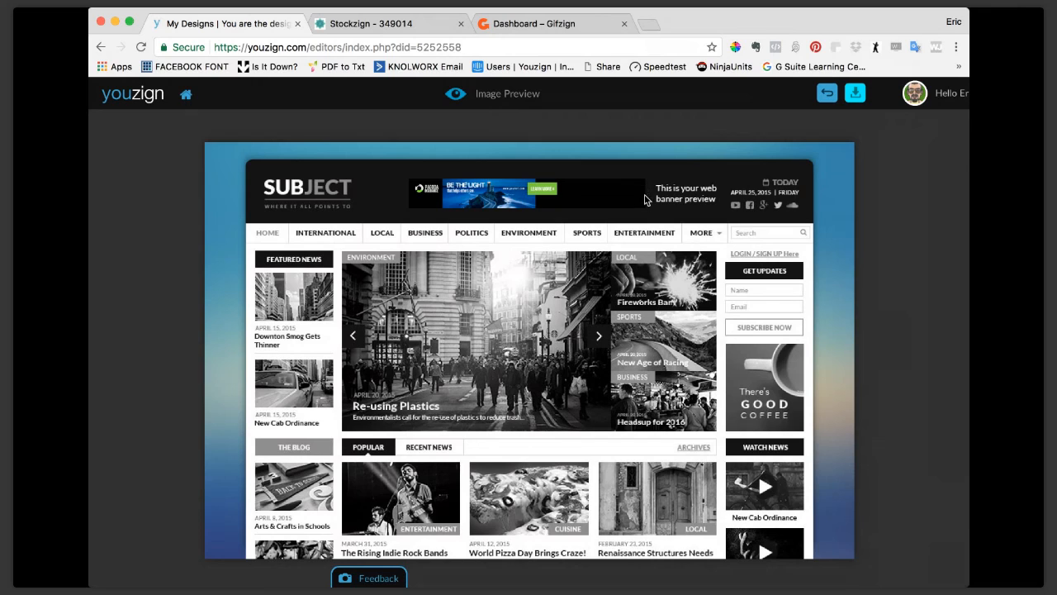
{"action": "left_click", "coordinate": [827, 97]}
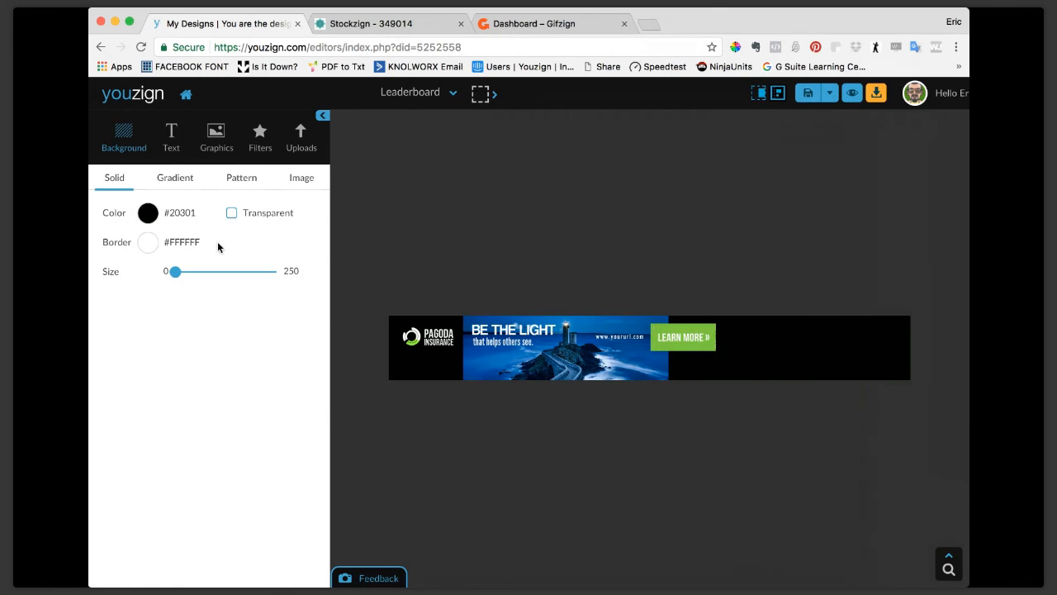
Add a white background border of size 5 to the leaderboard banner and preview it in the sample news website.
{"action": "left_click", "coordinate": [147, 242]}
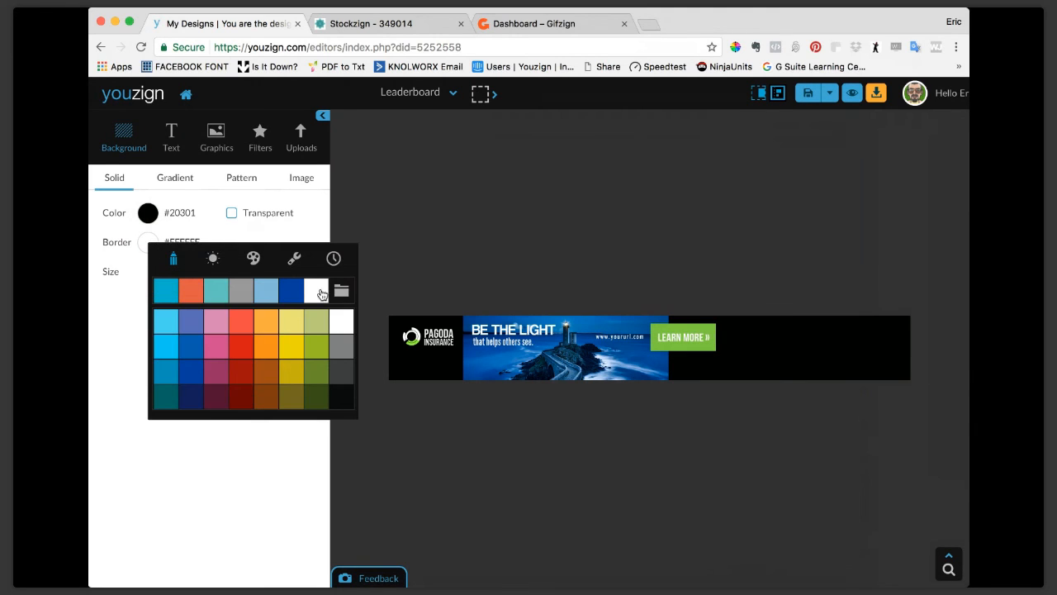
{"action": "left_click", "coordinate": [319, 288]}
{"action": "left_click_drag", "start_coordinate": [175, 275], "coordinate": [178, 275]}
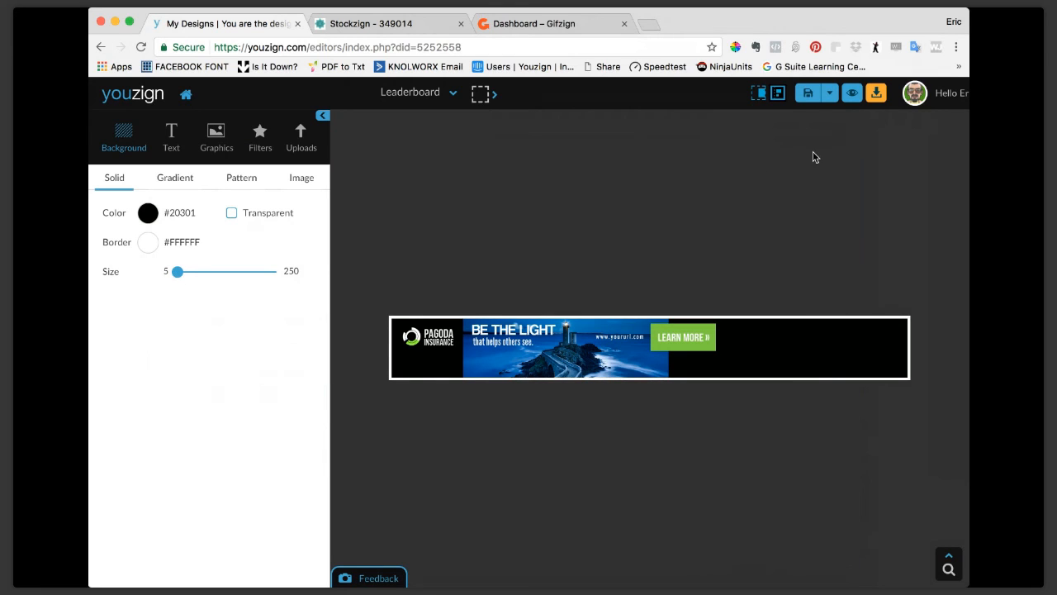
{"action": "left_click", "coordinate": [854, 95]}
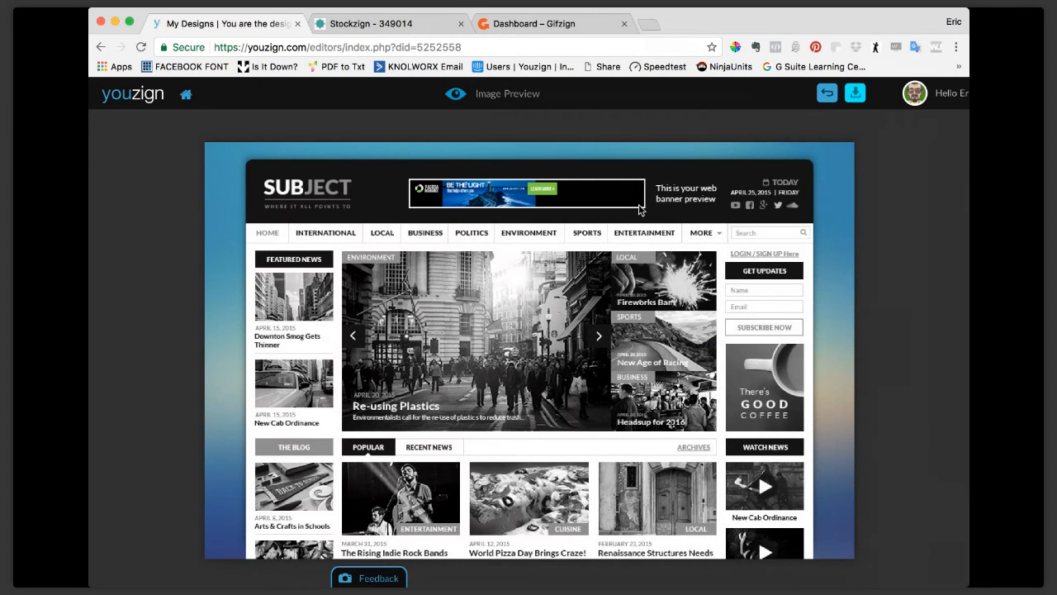
Preview the bordered leaderboard banner in the sample news website again and return to the editor.
{"action": "left_click", "coordinate": [834, 94]}
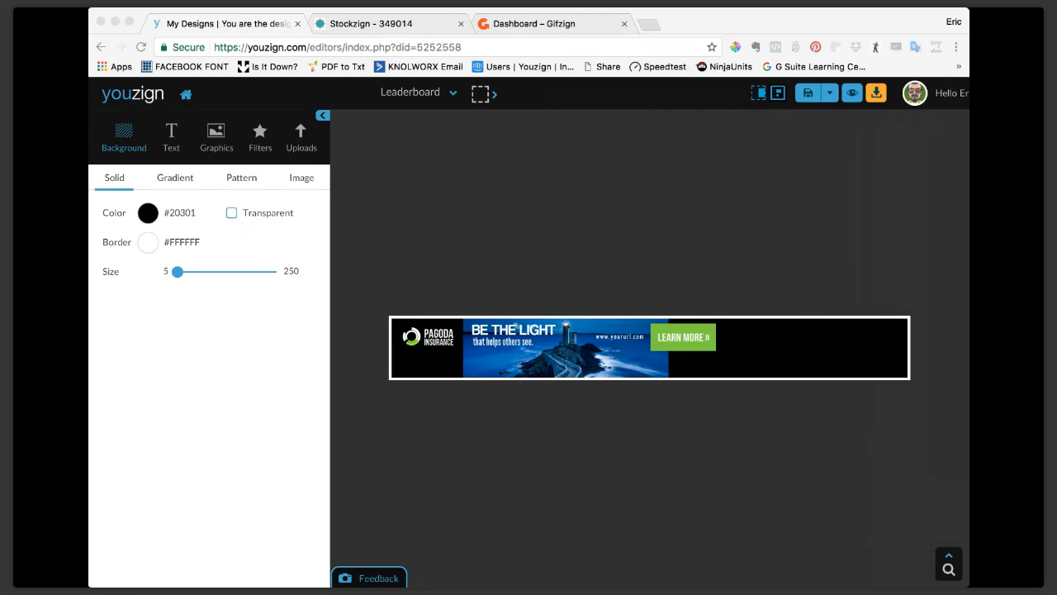
{"action": "left_click", "coordinate": [98, 369]}
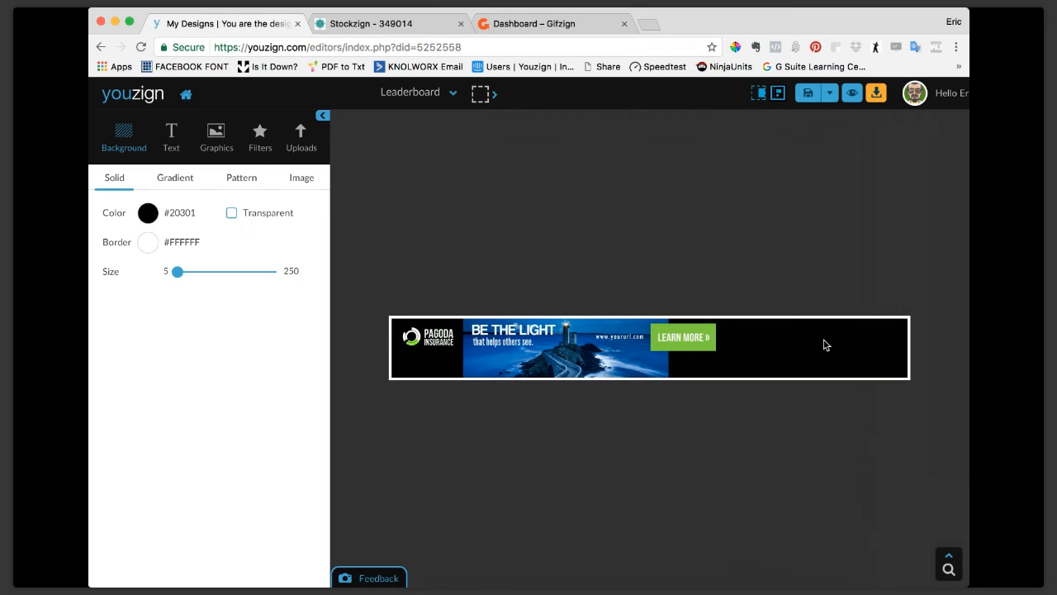
{"action": "left_click", "coordinate": [851, 92]}
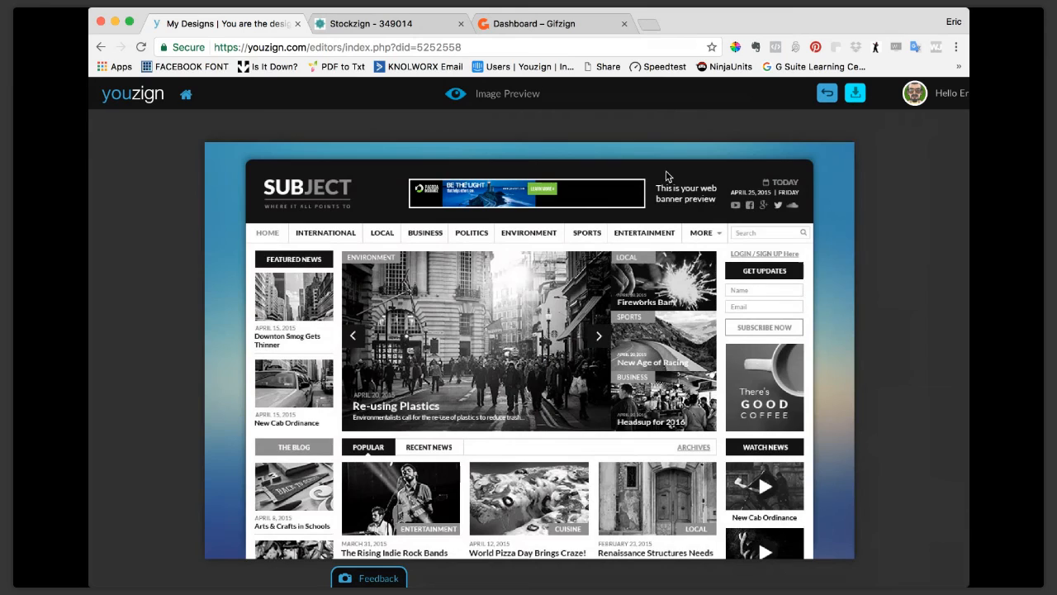
{"action": "left_click", "coordinate": [827, 93]}
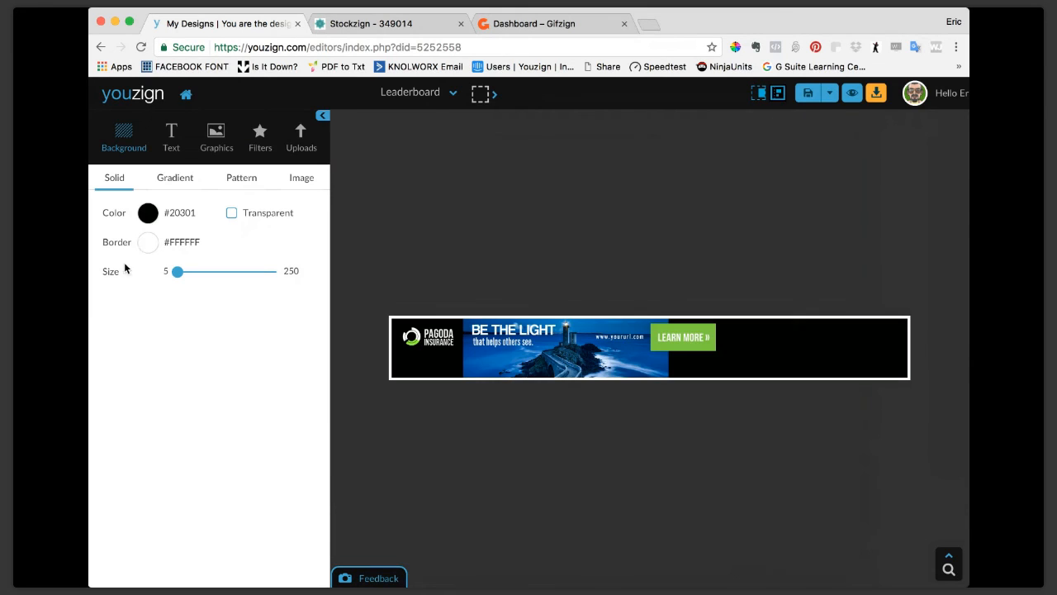
Try a thicker background border of size 28 on the leaderboard banner and reduce the border size to 0.
{"action": "left_click", "coordinate": [150, 247]}
{"action": "left_click", "coordinate": [150, 247]}
{"action": "left_click_drag", "start_coordinate": [177, 275], "coordinate": [158, 276]}
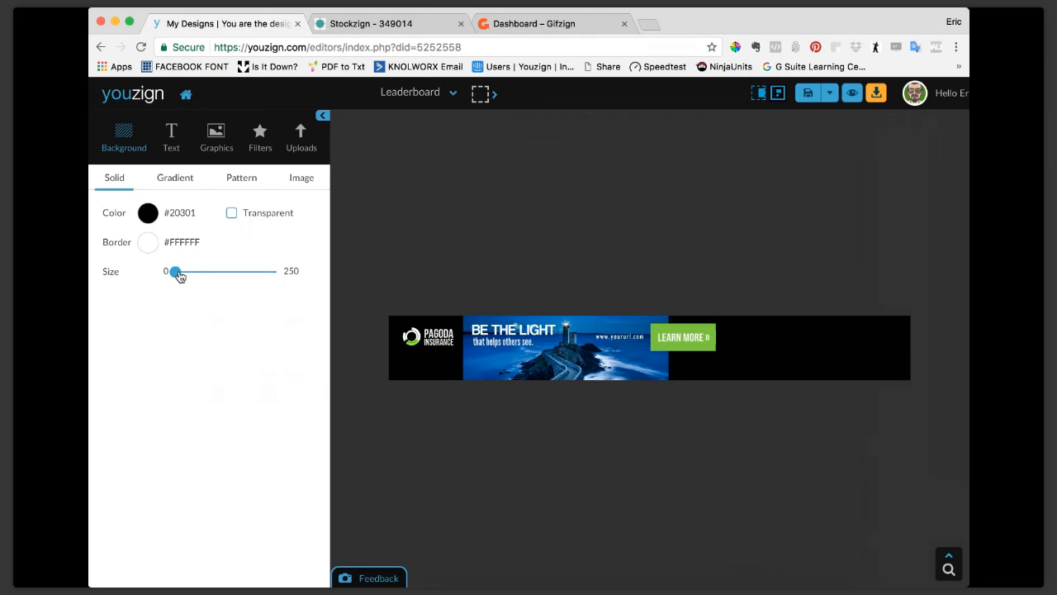
{"action": "left_click_drag", "start_coordinate": [180, 276], "coordinate": [190, 276]}
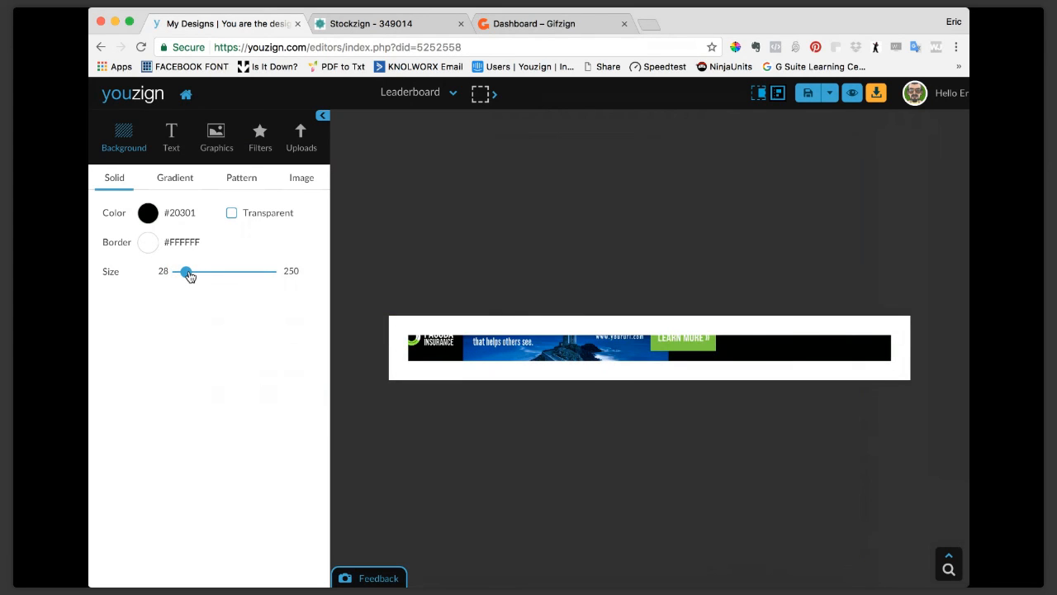
{"action": "left_click_drag", "start_coordinate": [189, 275], "coordinate": [165, 276]}
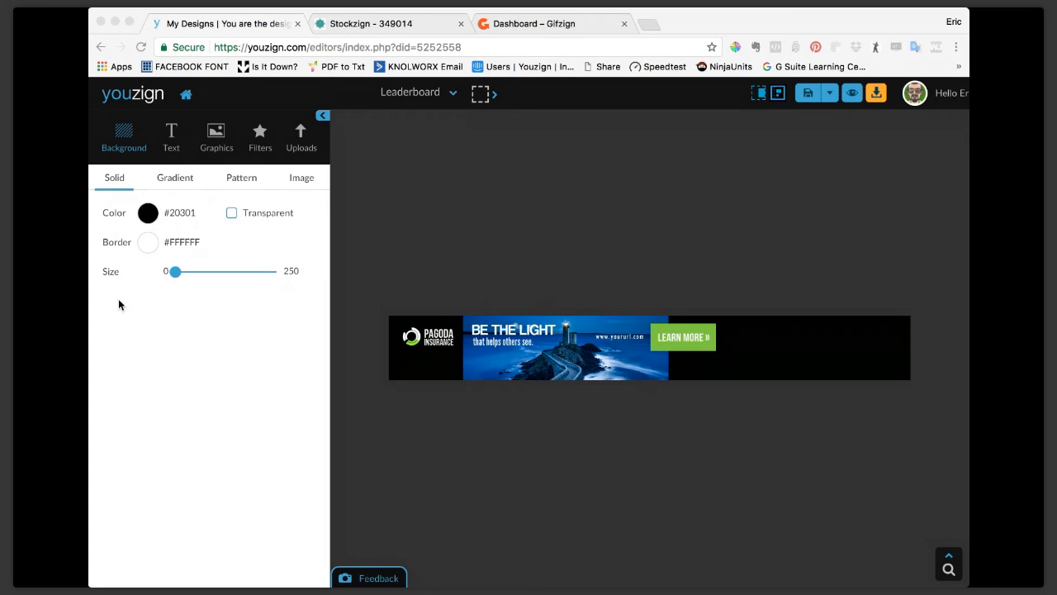
{"action": "left_click", "coordinate": [120, 308]}
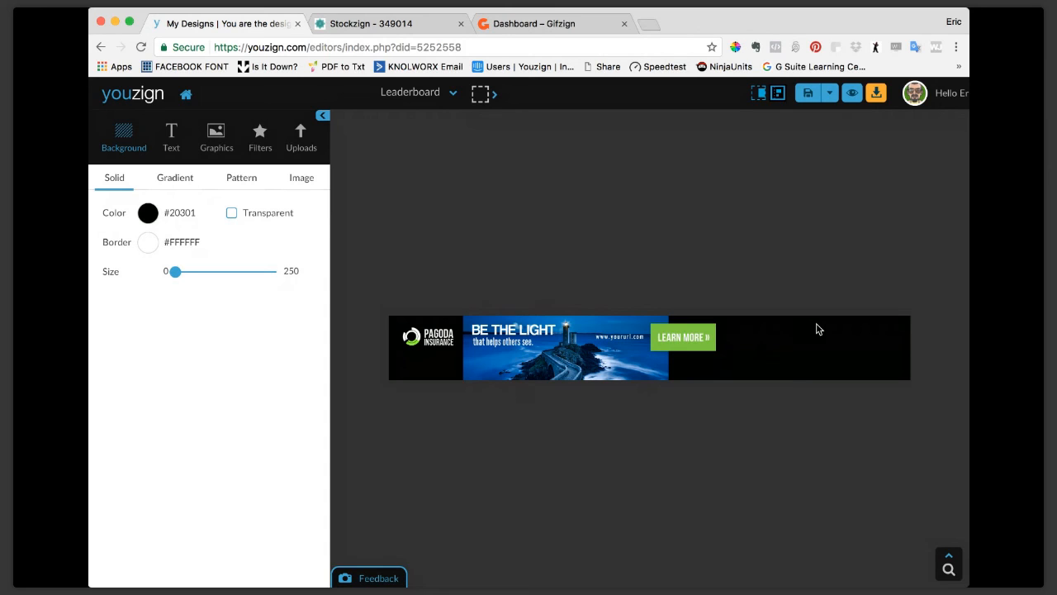
Browse the vector graphics categories, try a background border of size 10 on the banner, and reset it to 0.
{"action": "left_click", "coordinate": [215, 139]}
{"action": "scroll", "coordinate": [186, 294], "scroll_direction": "down", "scroll_amount": 5}
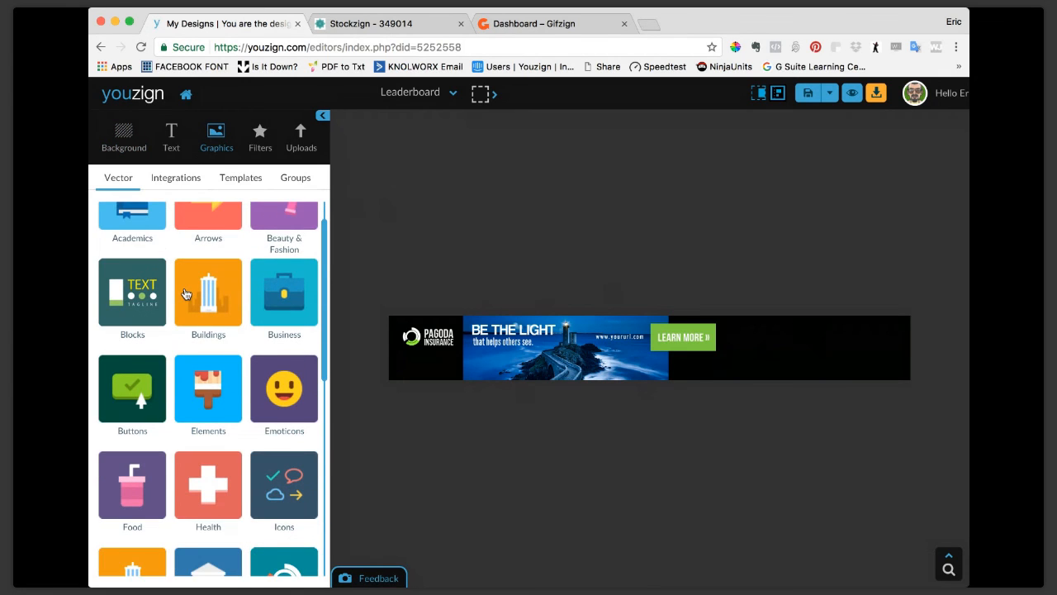
{"action": "scroll", "coordinate": [187, 294], "scroll_direction": "down", "scroll_amount": 8}
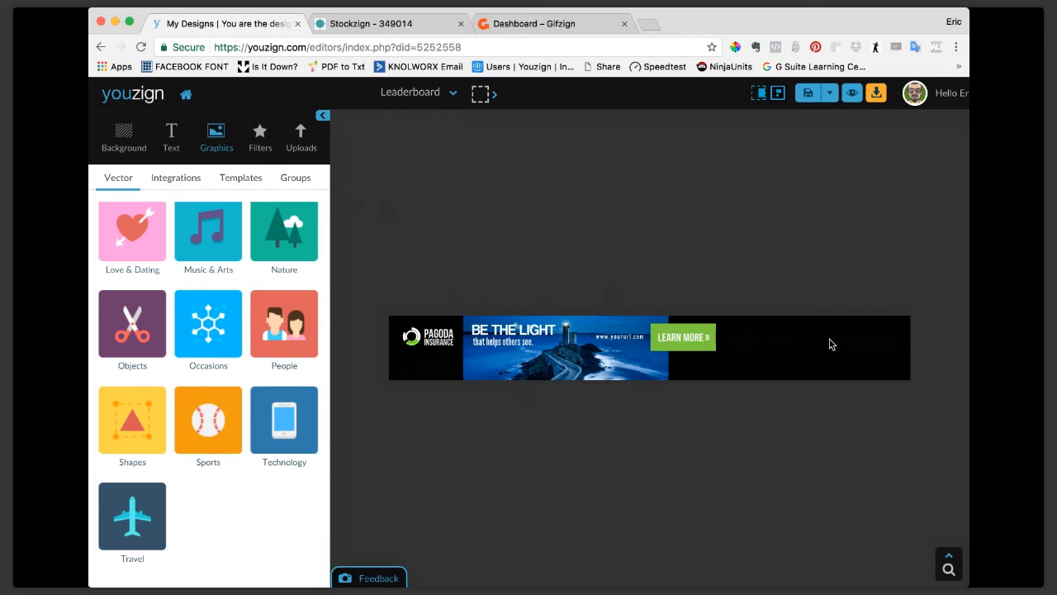
{"action": "left_click", "coordinate": [124, 133]}
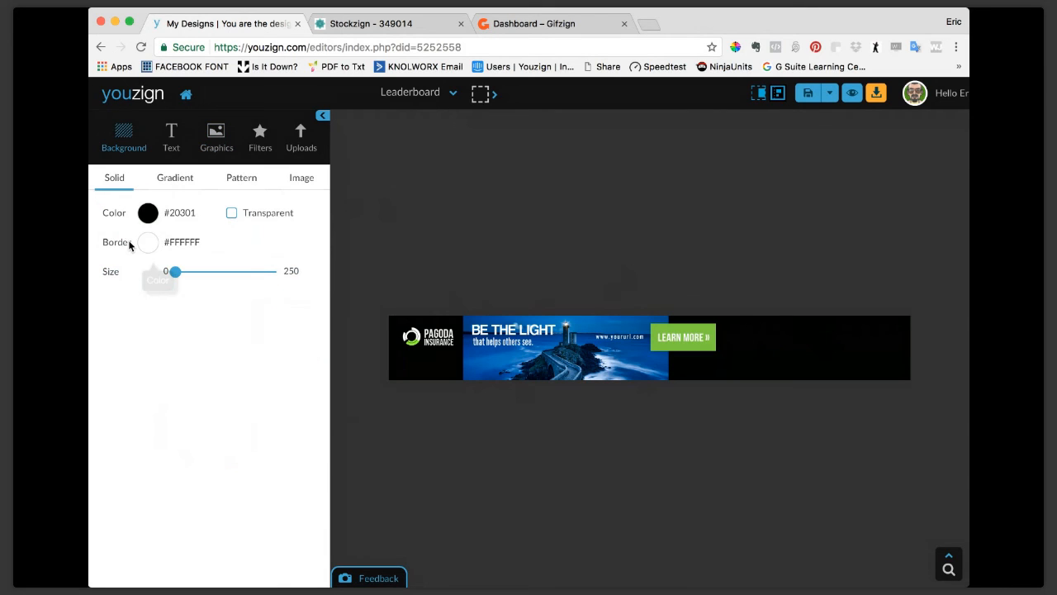
{"action": "left_click_drag", "start_coordinate": [177, 273], "coordinate": [179, 274]}
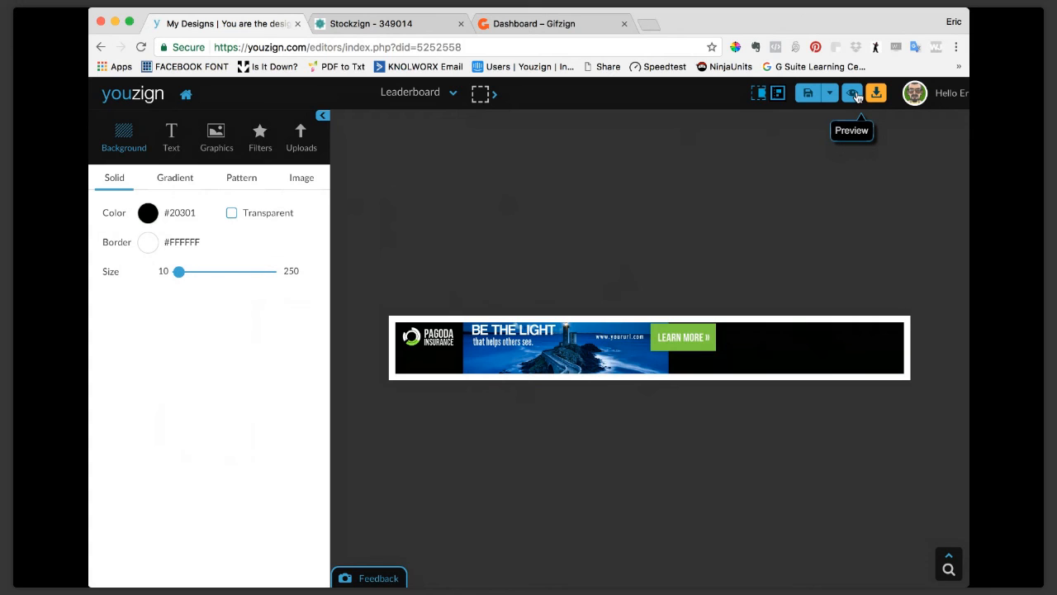
{"action": "left_click_drag", "start_coordinate": [180, 273], "coordinate": [140, 275]}
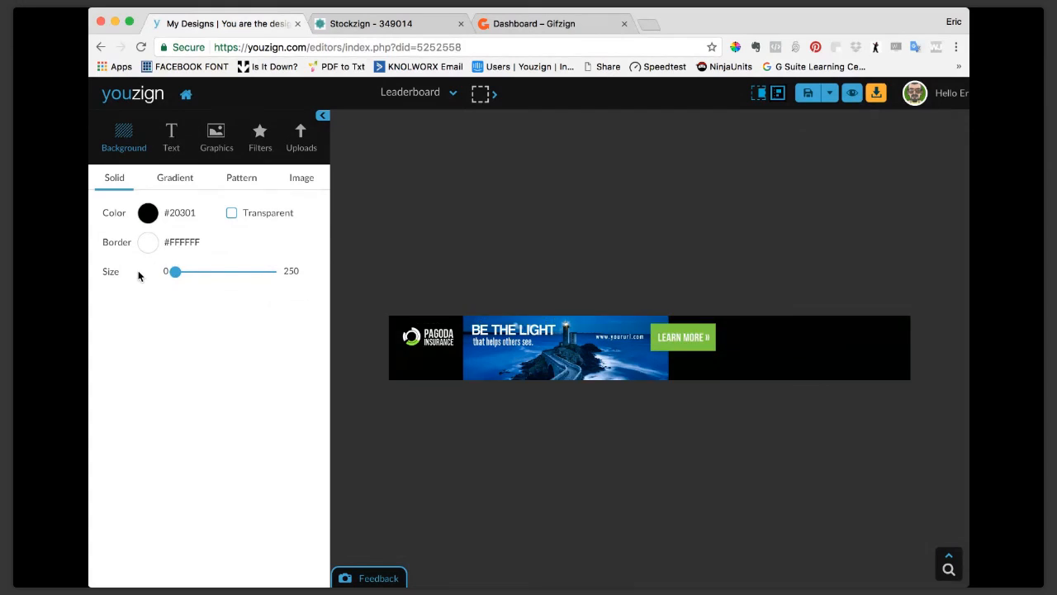
Add a dotted square from the vector shapes, color it white, and show the parts of objects outside the canvas.
{"action": "left_click", "coordinate": [216, 135]}
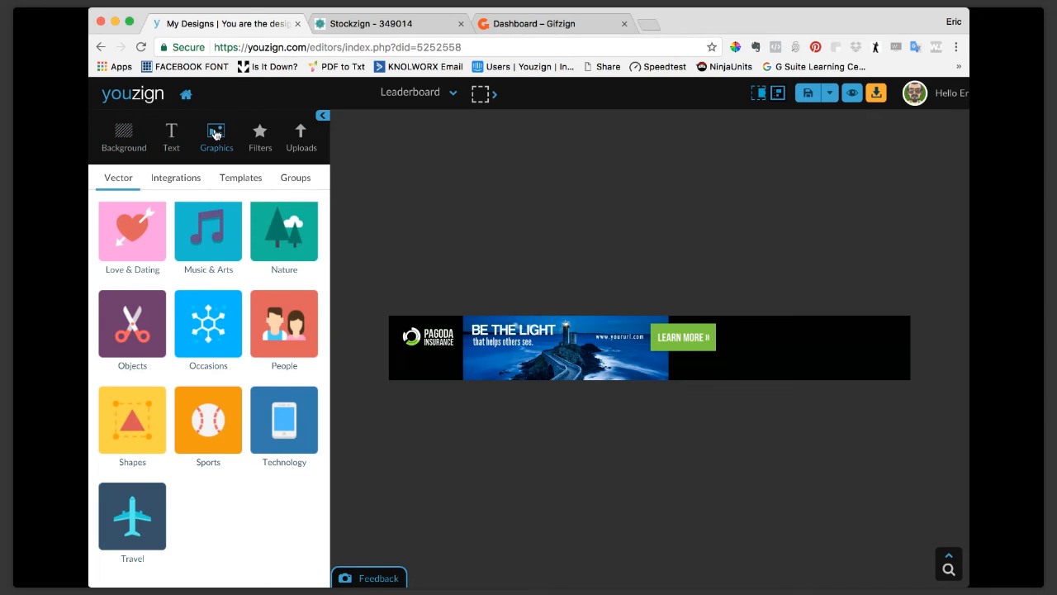
{"action": "left_click", "coordinate": [130, 426]}
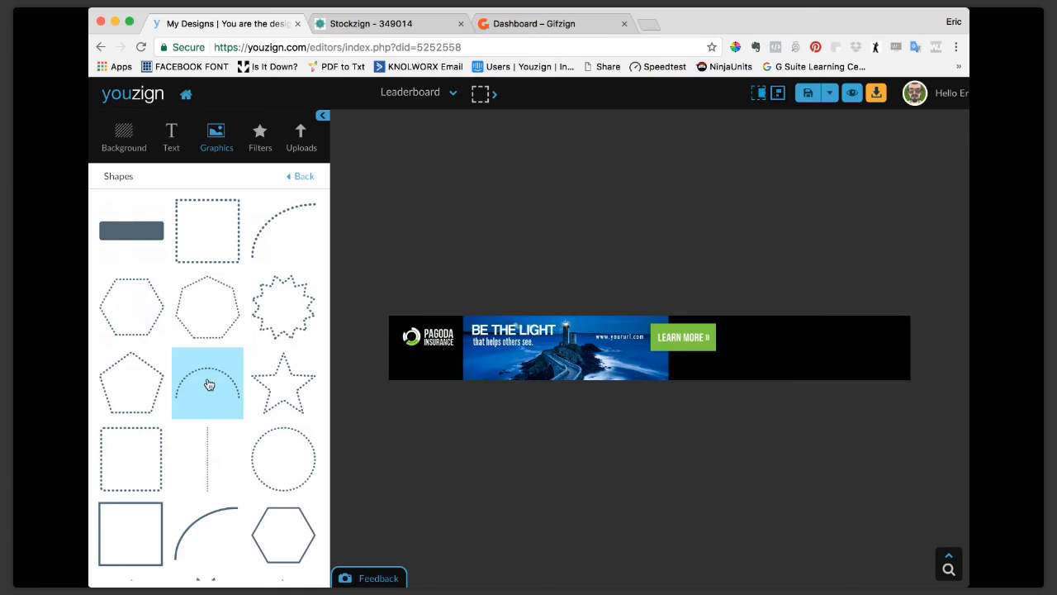
{"action": "left_click", "coordinate": [129, 458]}
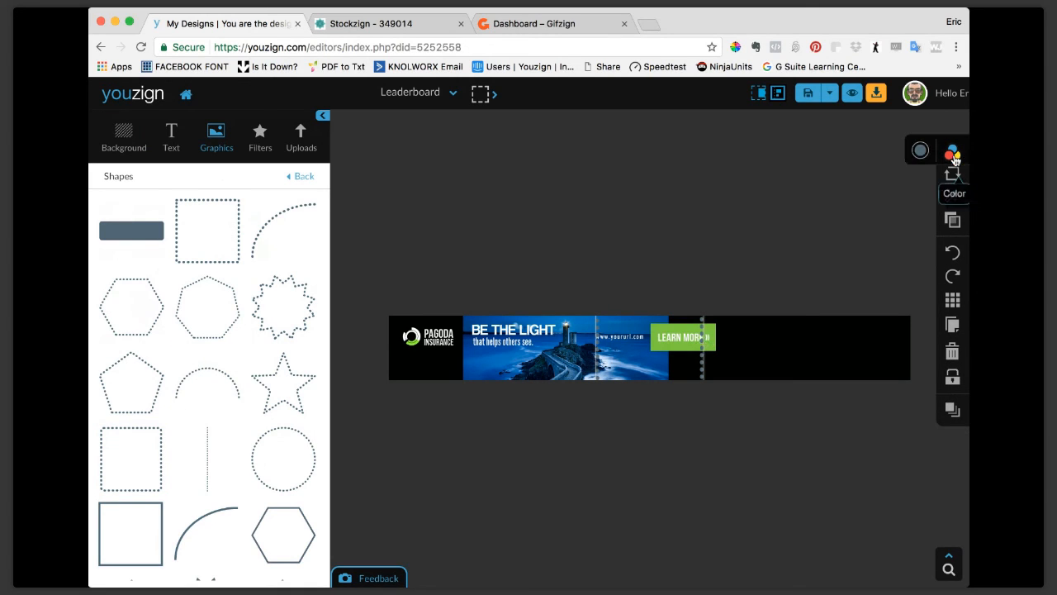
{"action": "left_click", "coordinate": [920, 152]}
{"action": "left_click", "coordinate": [872, 207]}
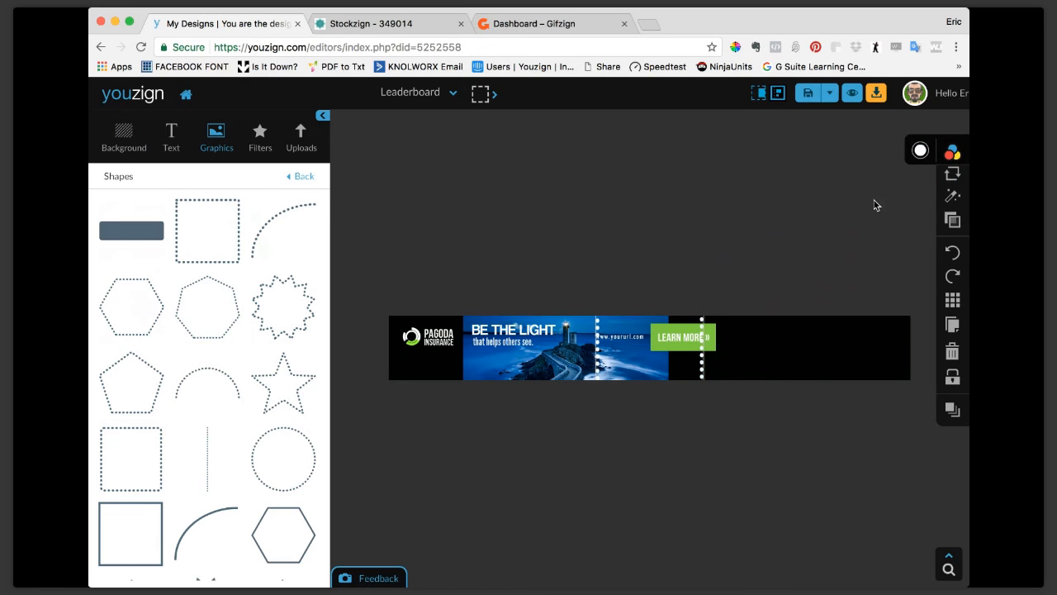
{"action": "left_click", "coordinate": [760, 93]}
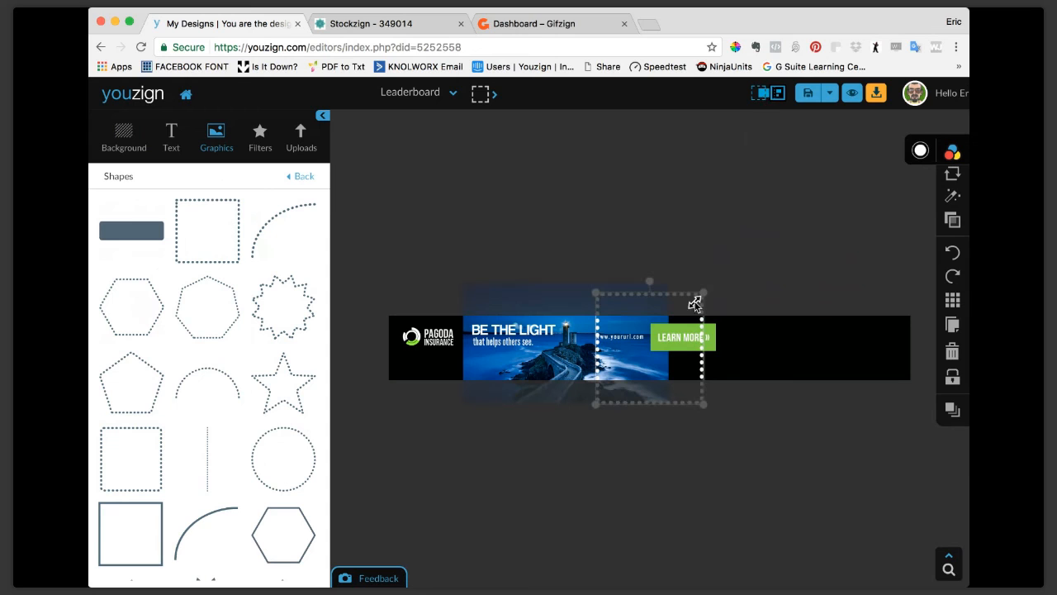
Stretch and flatten the white dotted square so it frames the whole leaderboard banner.
{"action": "left_click_drag", "start_coordinate": [704, 291], "coordinate": [907, 320]}
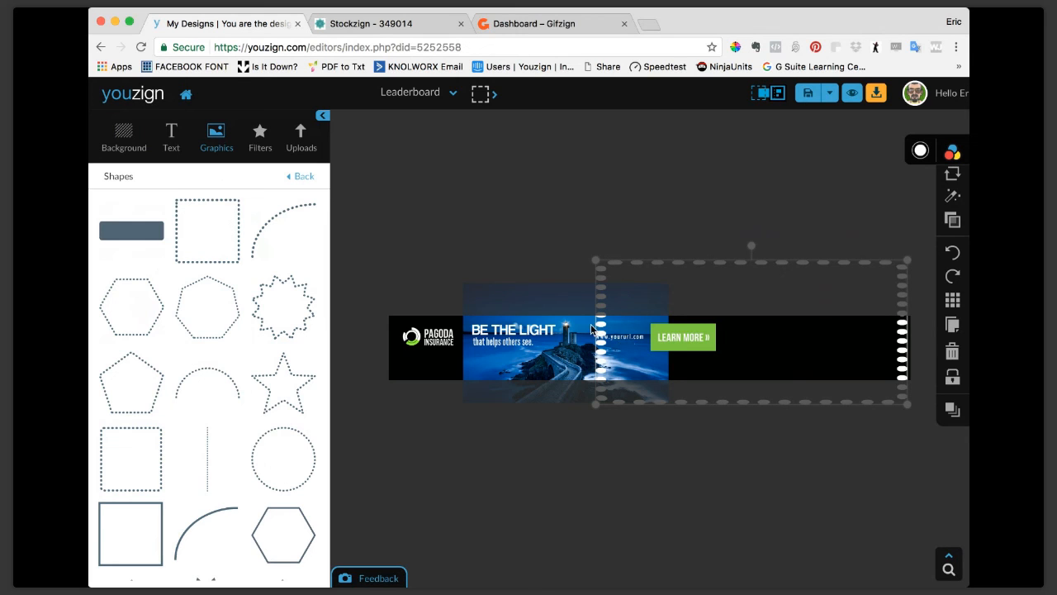
{"action": "left_click_drag", "start_coordinate": [591, 325], "coordinate": [388, 330]}
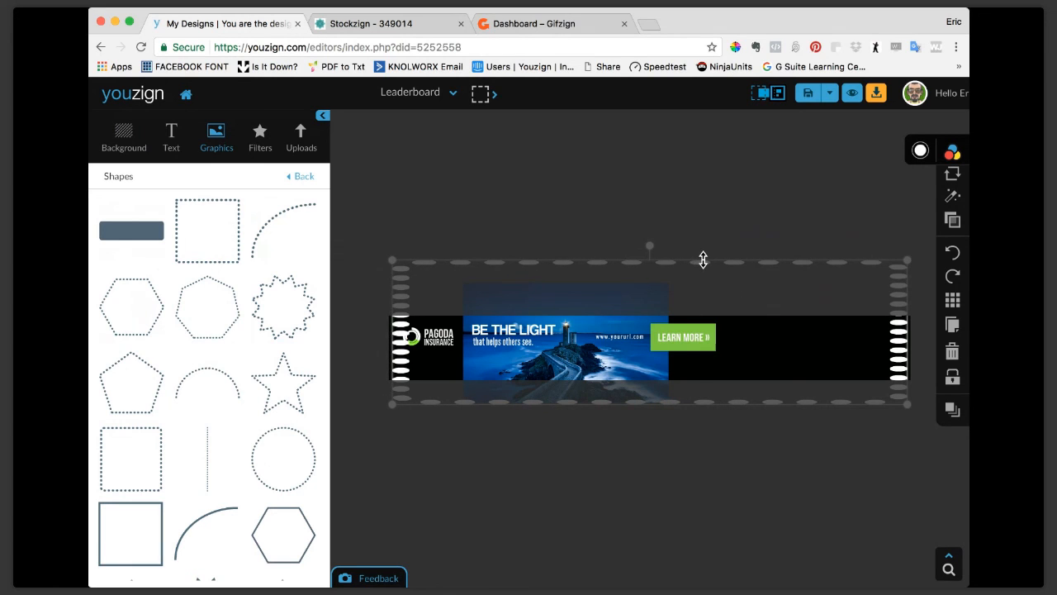
{"action": "left_click_drag", "start_coordinate": [701, 259], "coordinate": [693, 319]}
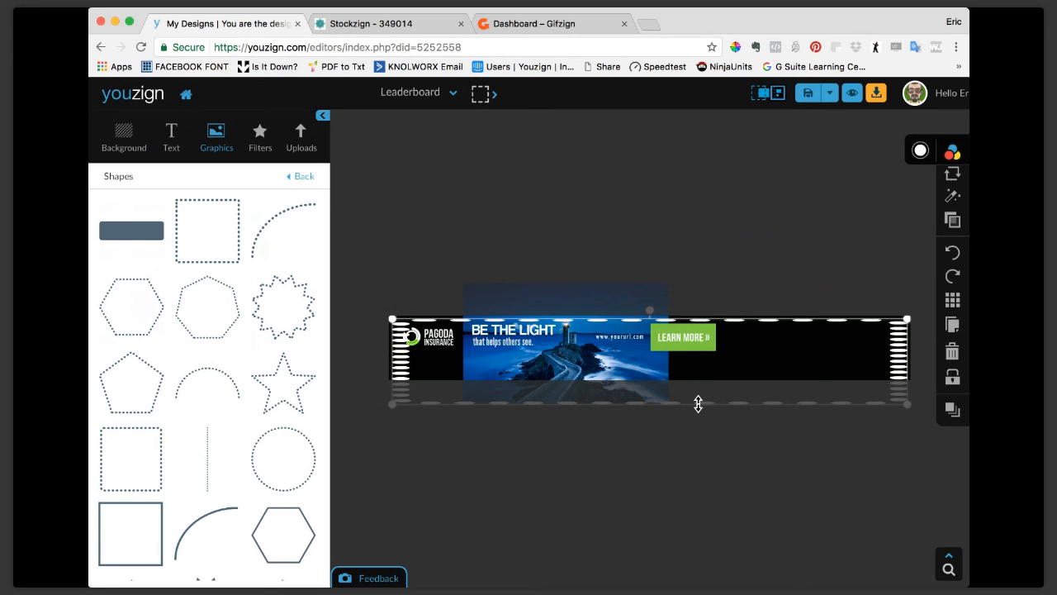
{"action": "left_click_drag", "start_coordinate": [698, 403], "coordinate": [698, 378]}
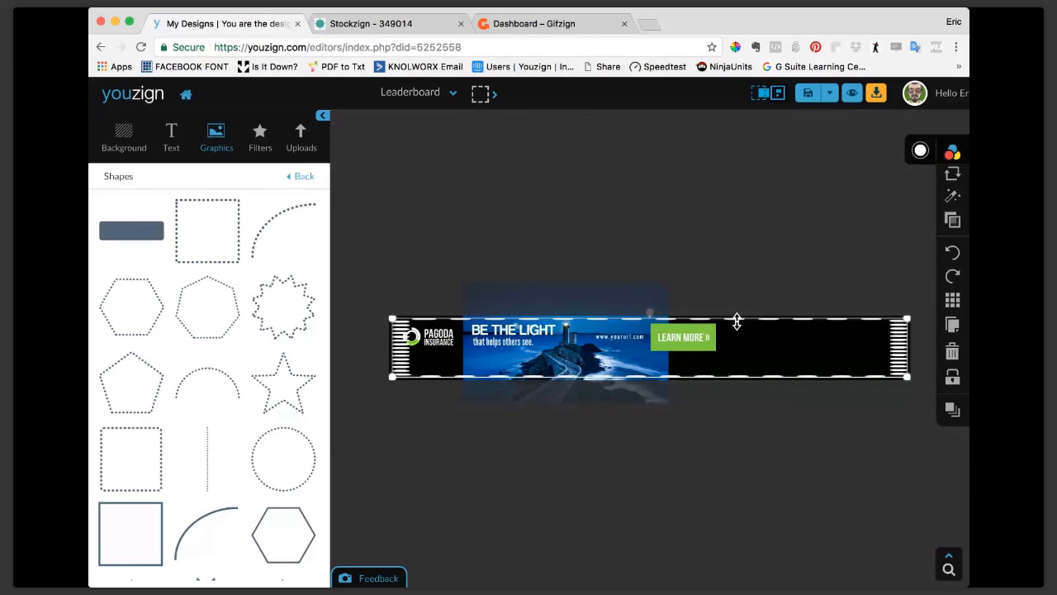
{"action": "left_click", "coordinate": [759, 269]}
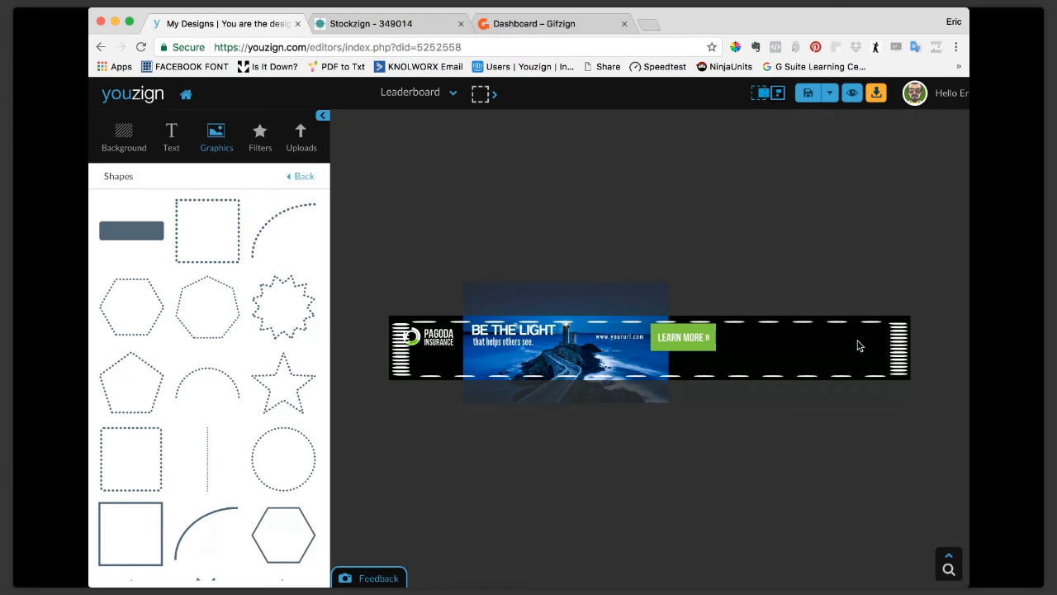
Replace the dotted frame with a solid square outline and resize it to frame the leaderboard banner.
{"action": "scroll", "coordinate": [169, 406], "scroll_direction": "down", "scroll_amount": 4}
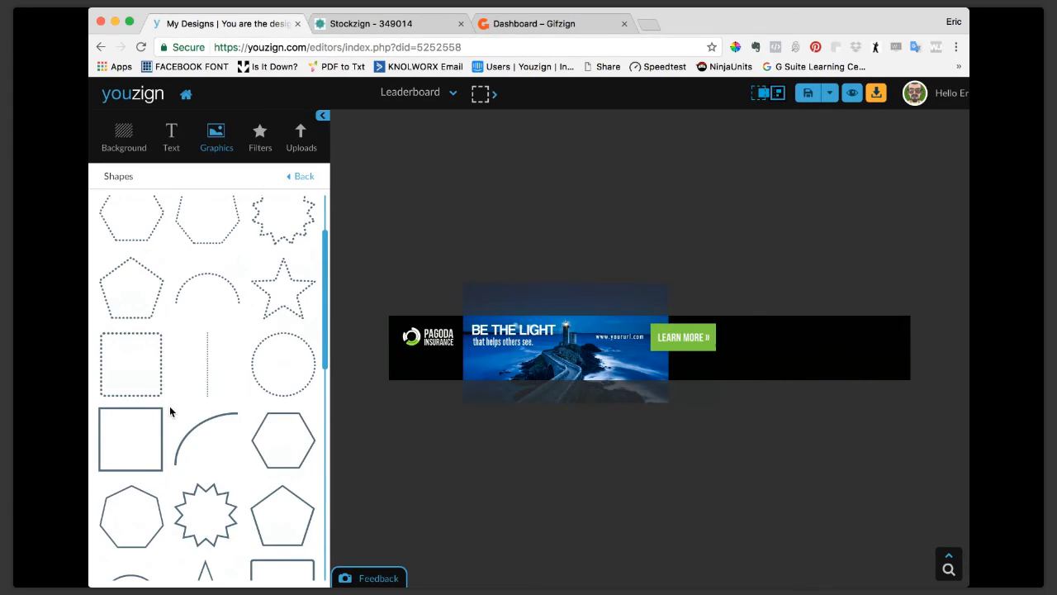
{"action": "scroll", "coordinate": [170, 412], "scroll_direction": "up", "scroll_amount": 5}
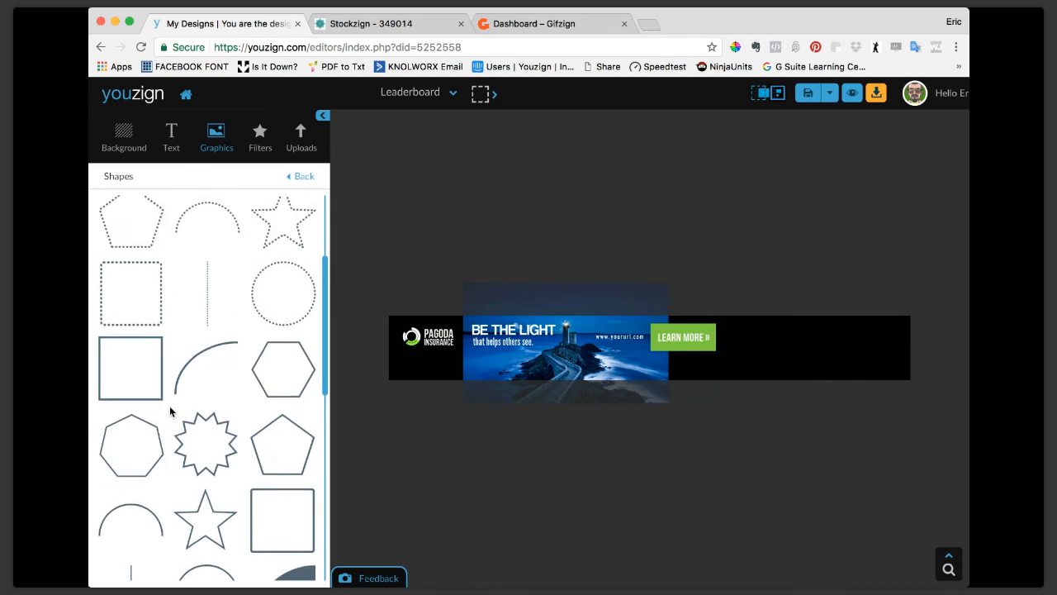
{"action": "scroll", "coordinate": [169, 405], "scroll_direction": "down", "scroll_amount": 1}
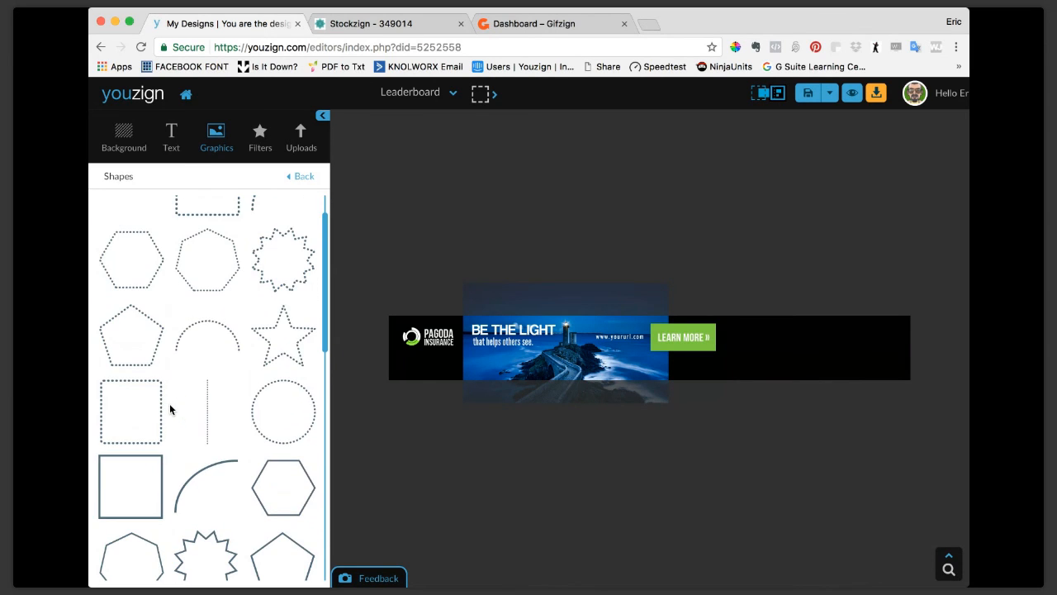
{"action": "left_click", "coordinate": [139, 493]}
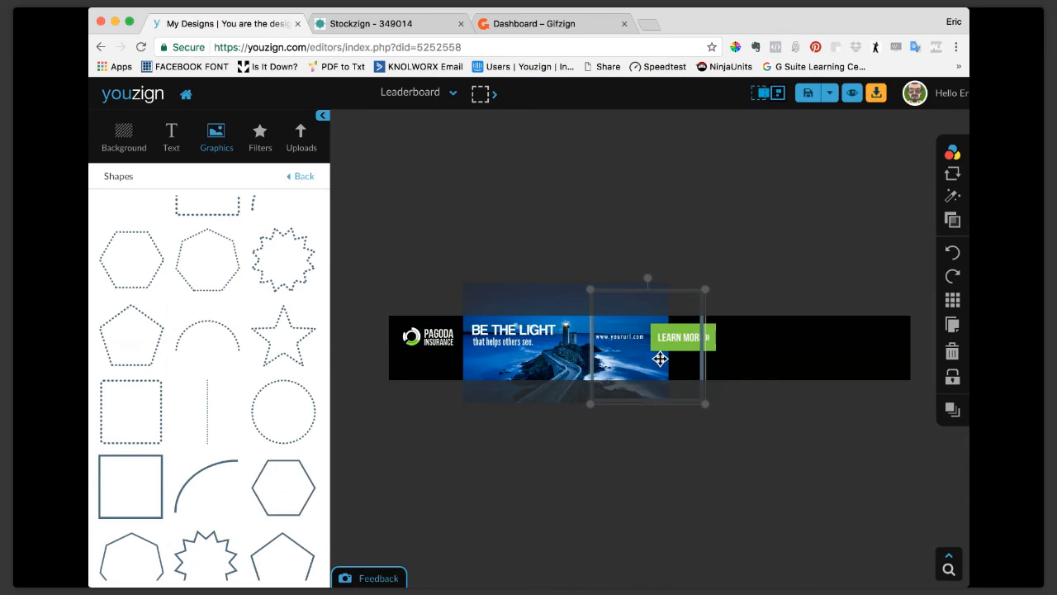
{"action": "left_click_drag", "start_coordinate": [639, 288], "coordinate": [641, 320]}
{"action": "left_click_drag", "start_coordinate": [703, 356], "coordinate": [911, 342]}
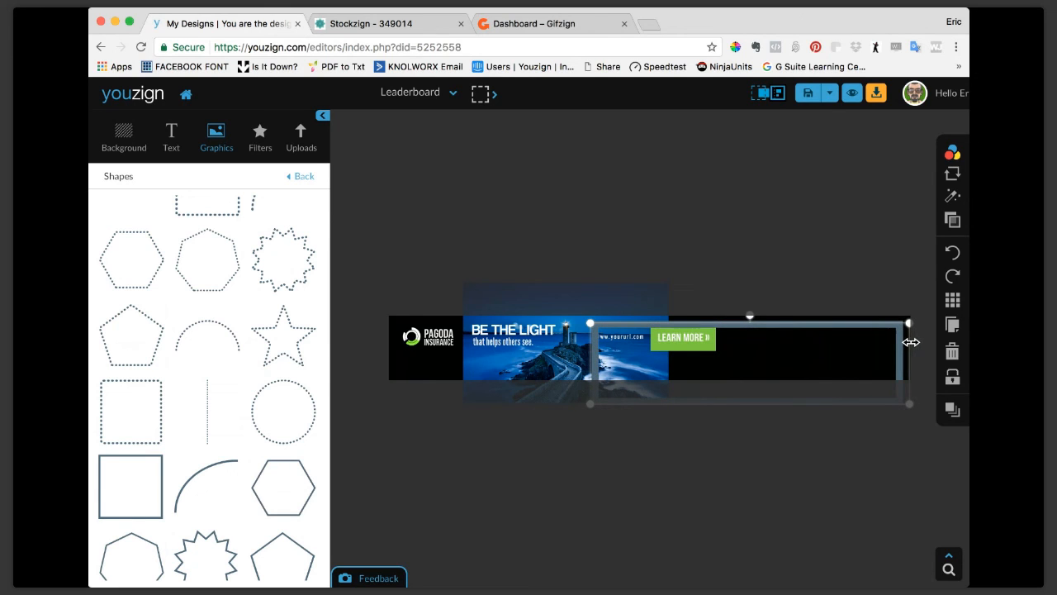
{"action": "left_click_drag", "start_coordinate": [589, 356], "coordinate": [390, 350]}
{"action": "left_click", "coordinate": [658, 412]}
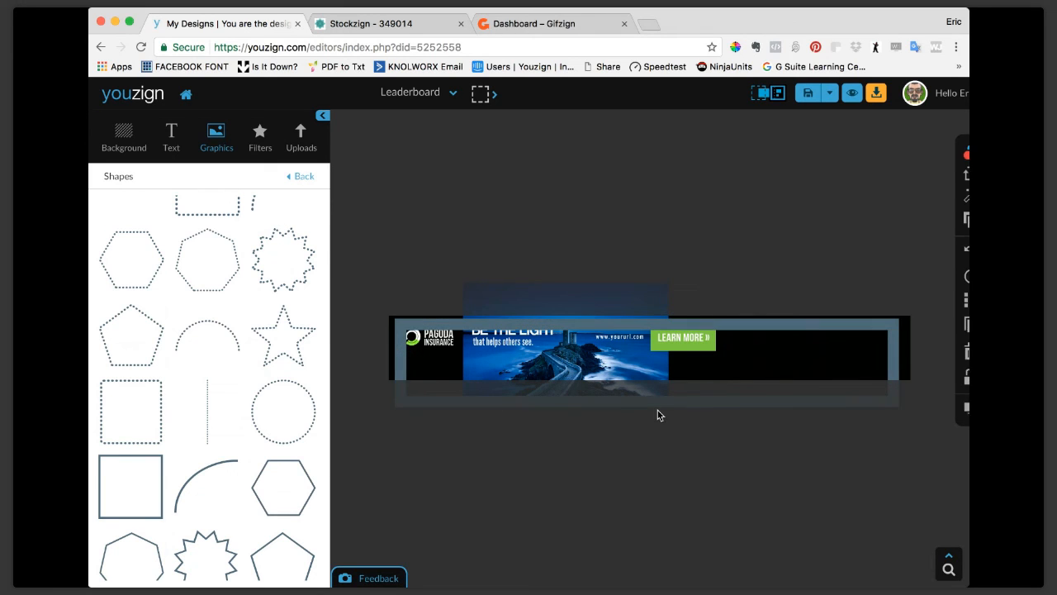
{"action": "left_click", "coordinate": [666, 404]}
{"action": "left_click_drag", "start_coordinate": [666, 405], "coordinate": [661, 374]}
{"action": "left_click", "coordinate": [799, 242]}
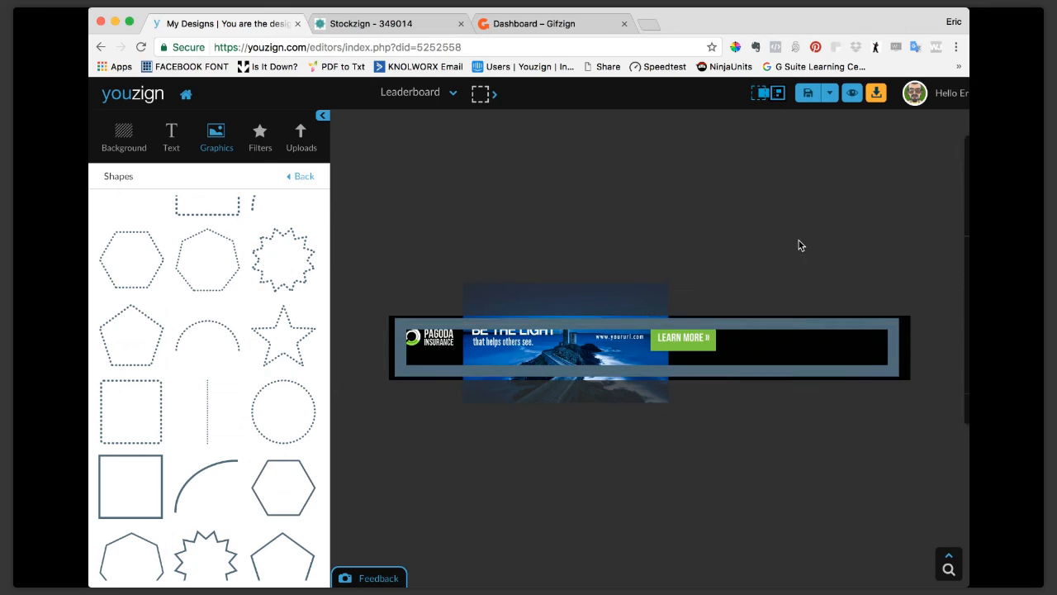
Color the solid square outline around the banner white and delete it.
{"action": "left_click", "coordinate": [835, 322]}
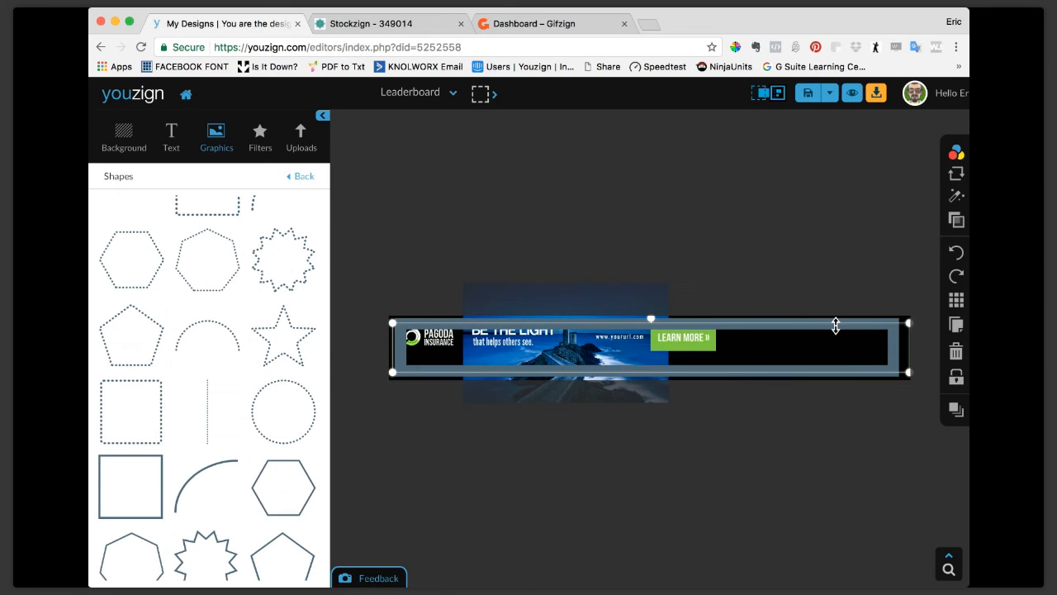
{"action": "left_click", "coordinate": [922, 154]}
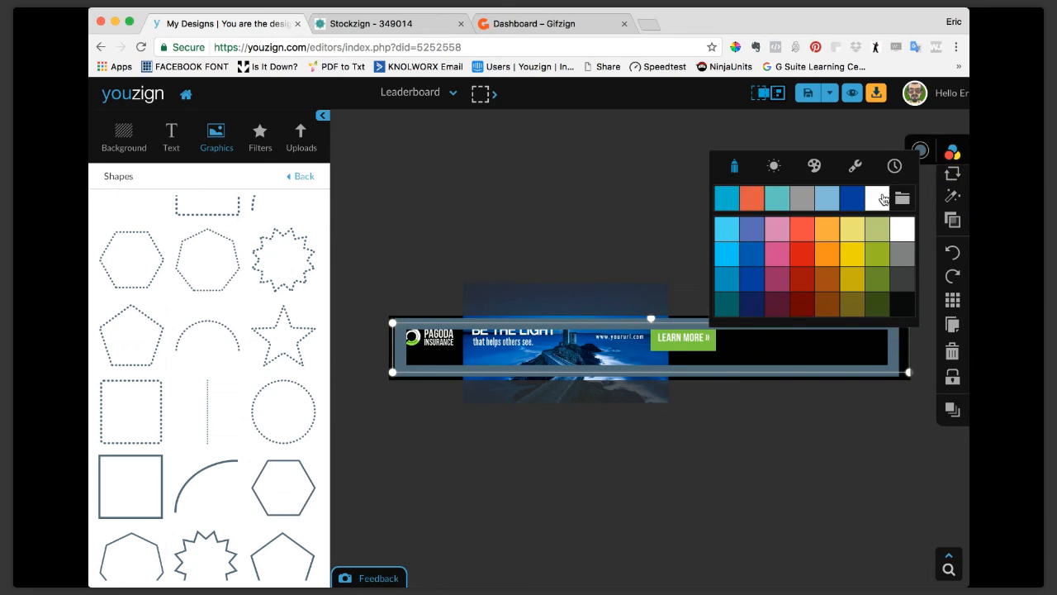
{"action": "left_click", "coordinate": [883, 198]}
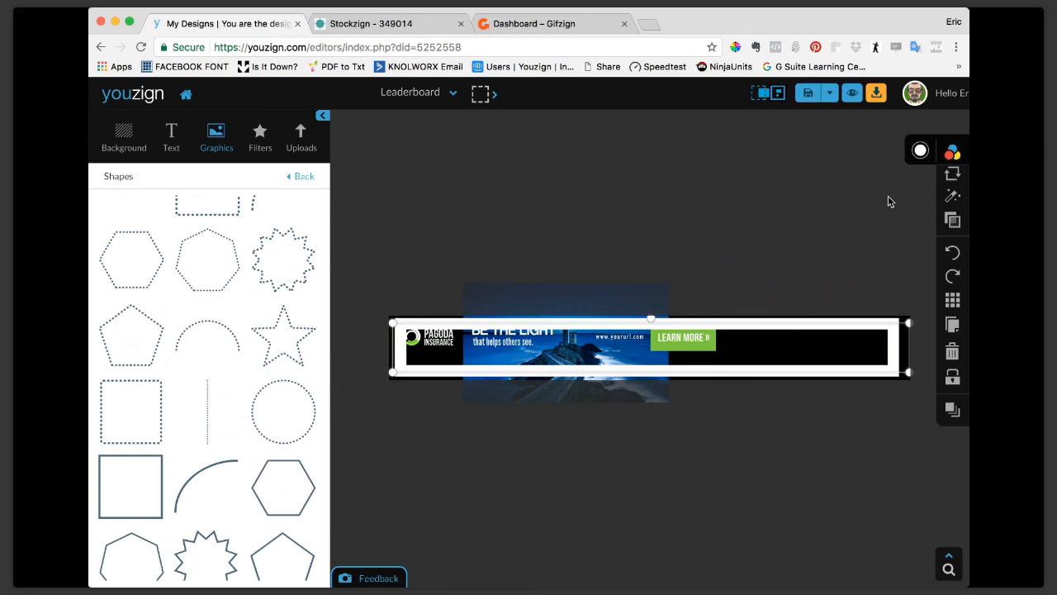
{"action": "left_click", "coordinate": [953, 352]}
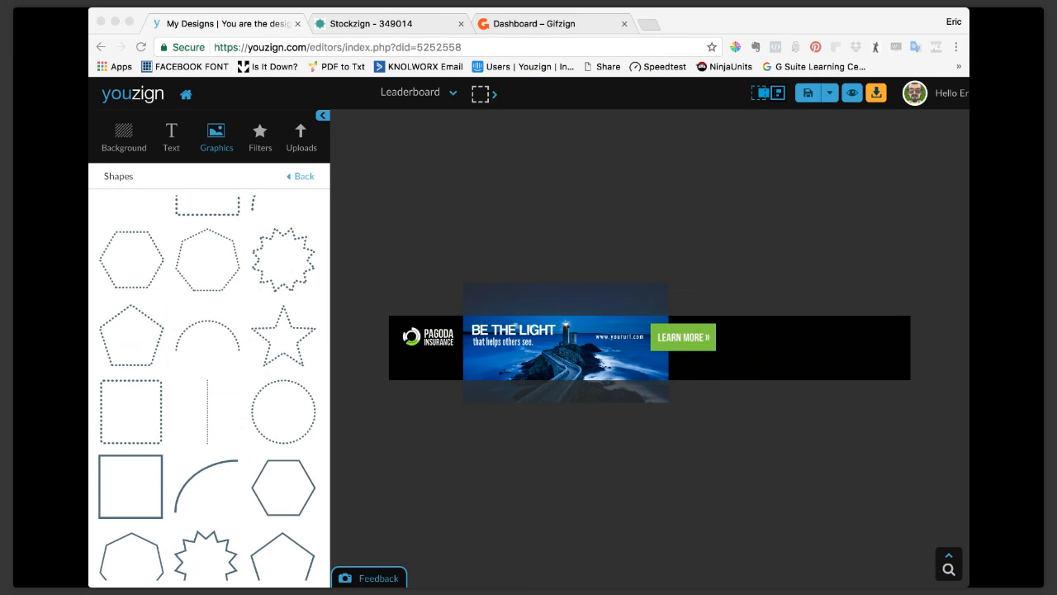
{"action": "left_click", "coordinate": [98, 205]}
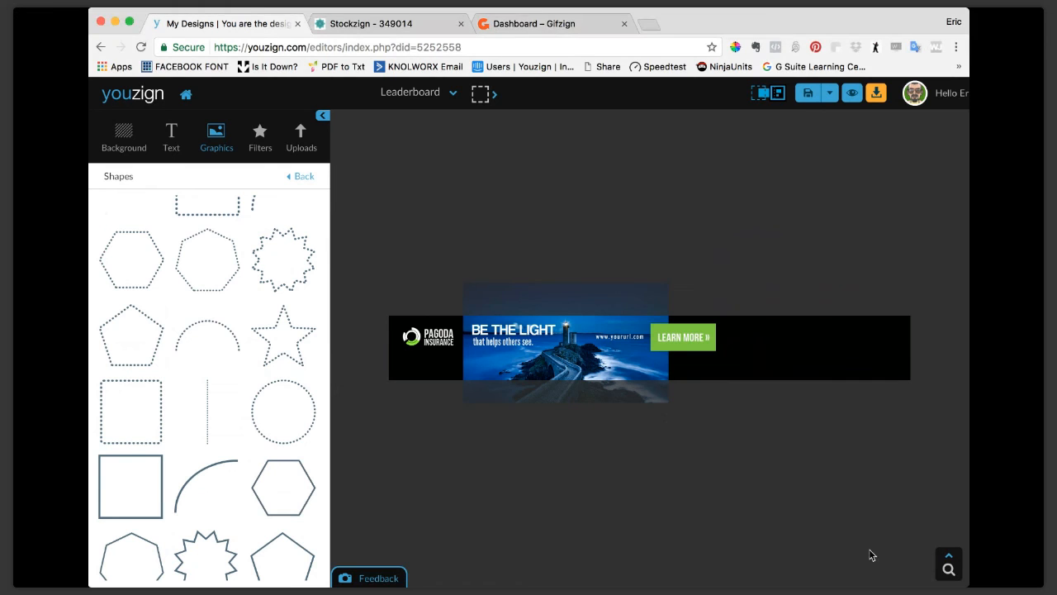
{"action": "left_click", "coordinate": [951, 571]}
{"action": "mouse_move", "coordinate": [953, 498]}
{"action": "left_mouse_down"}
{"action": "mouse_move", "coordinate": [947, 413]}
{"action": "mouse_move", "coordinate": [949, 484]}
{"action": "left_mouse_up"}
{"action": "left_click", "coordinate": [949, 511]}
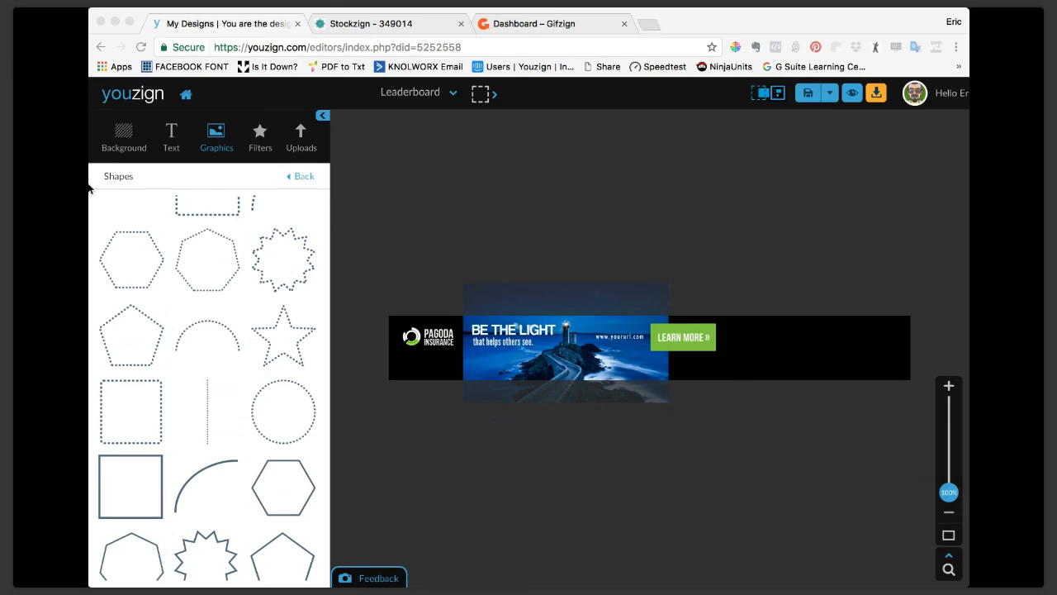
Save the leaderboard banner as a separate design titled Bannertemp.
{"action": "scroll", "coordinate": [131, 210], "scroll_direction": "up", "scroll_amount": 2}
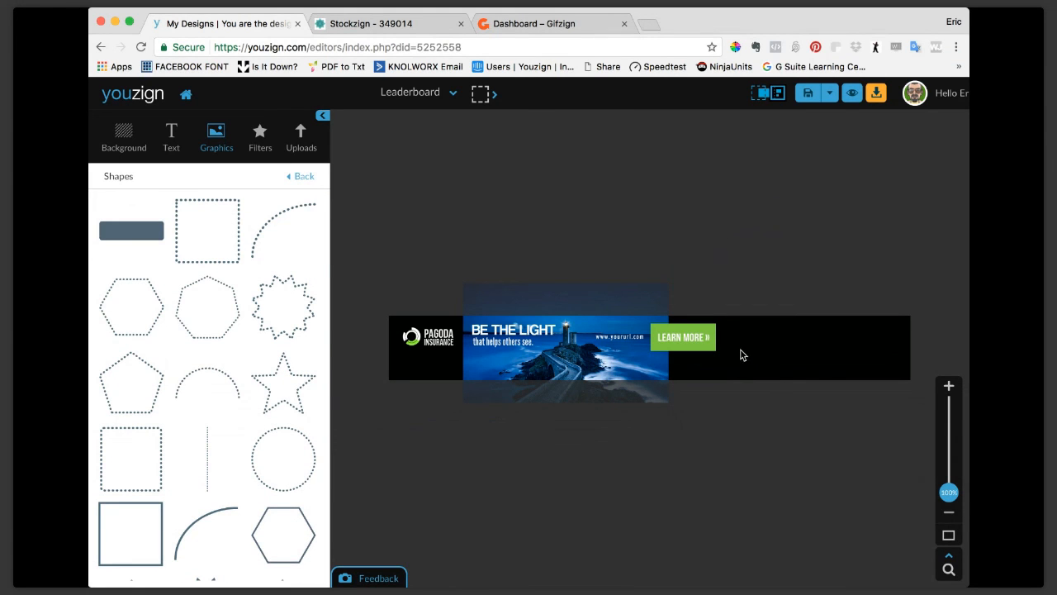
{"action": "left_click", "coordinate": [832, 96]}
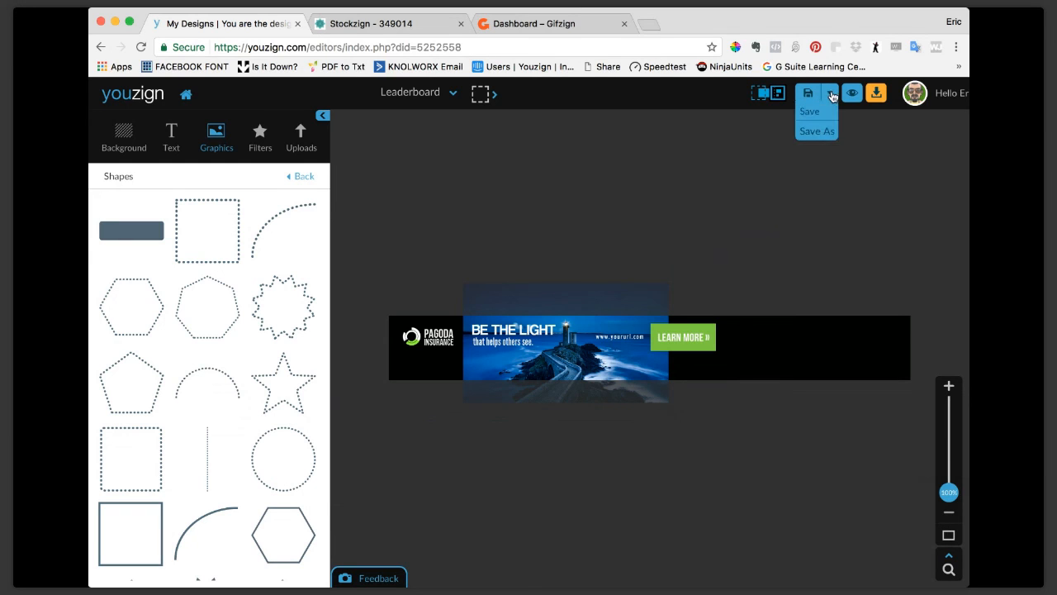
{"action": "left_click", "coordinate": [816, 132]}
{"action": "left_click", "coordinate": [599, 274]}
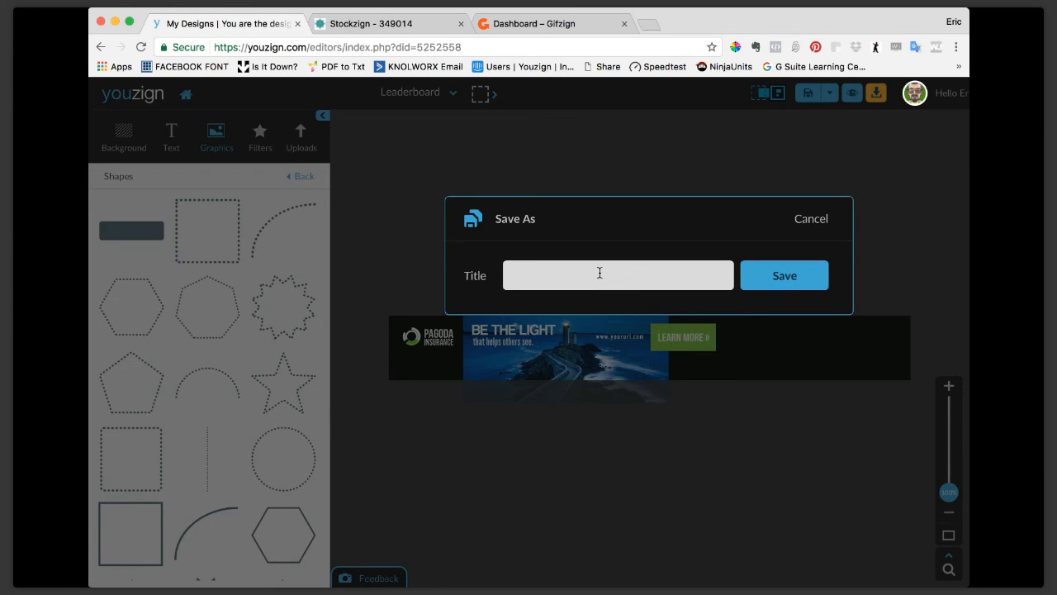
{"action": "type", "text": "Bannertemp"}
{"action": "left_click", "coordinate": [789, 276]}
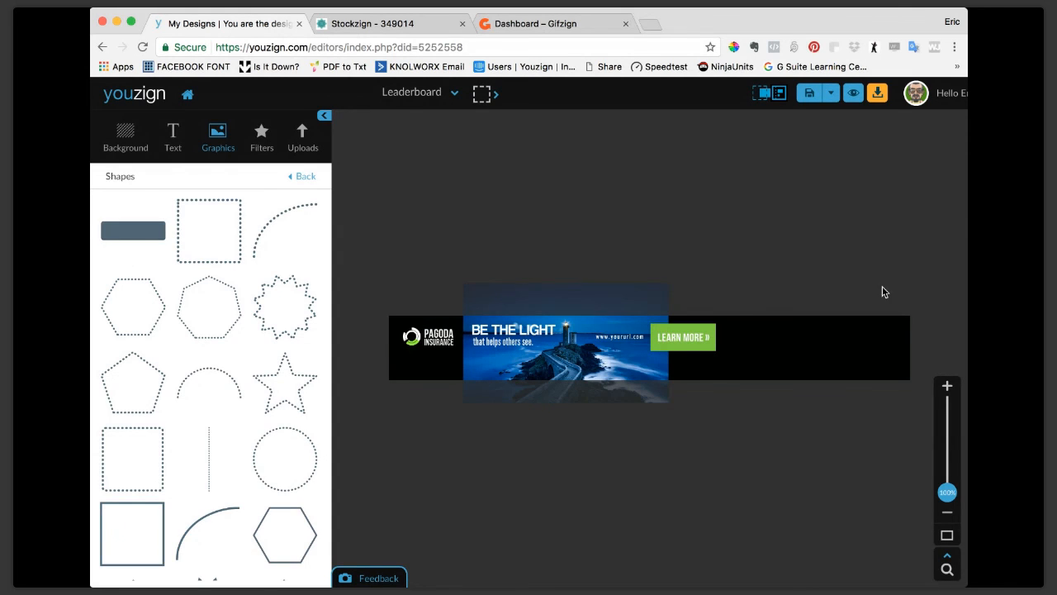
Return to the dashboard and save the Bannertemp design as a template.
{"action": "left_click", "coordinate": [941, 98]}
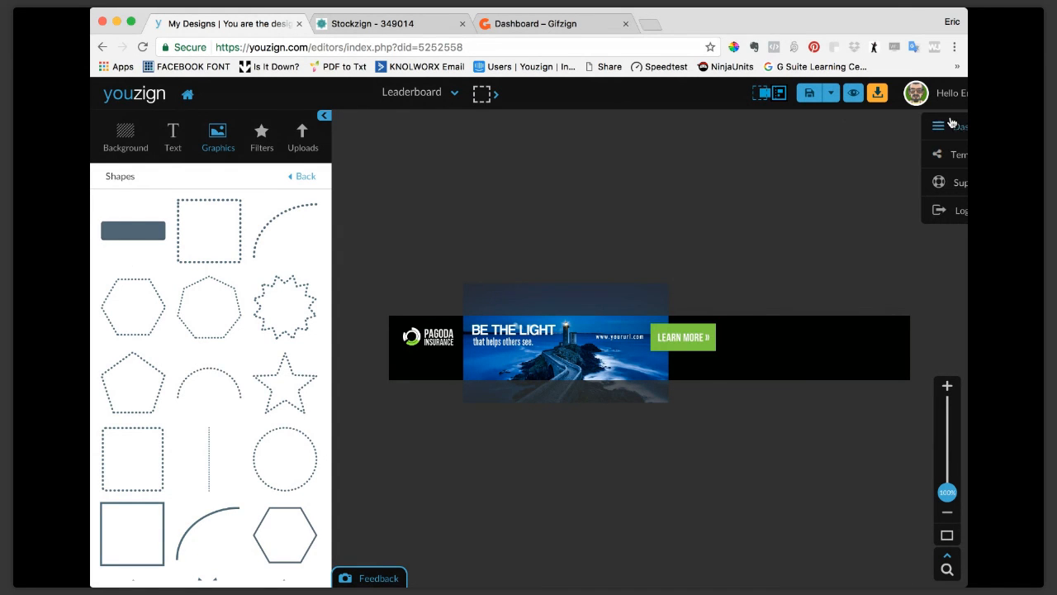
{"action": "left_click", "coordinate": [954, 129]}
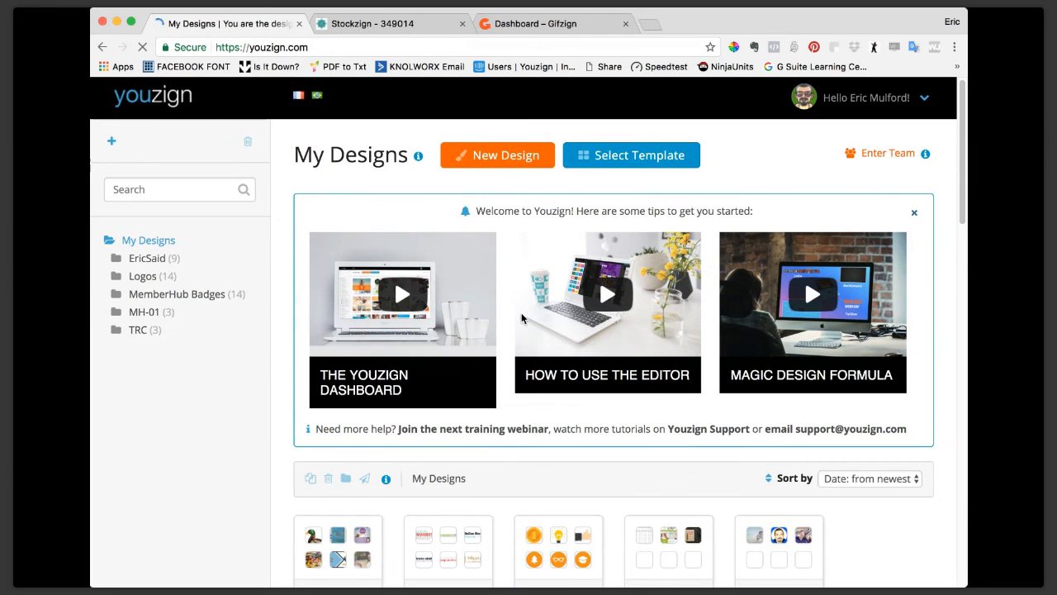
{"action": "scroll", "coordinate": [522, 317], "scroll_direction": "down", "scroll_amount": 1}
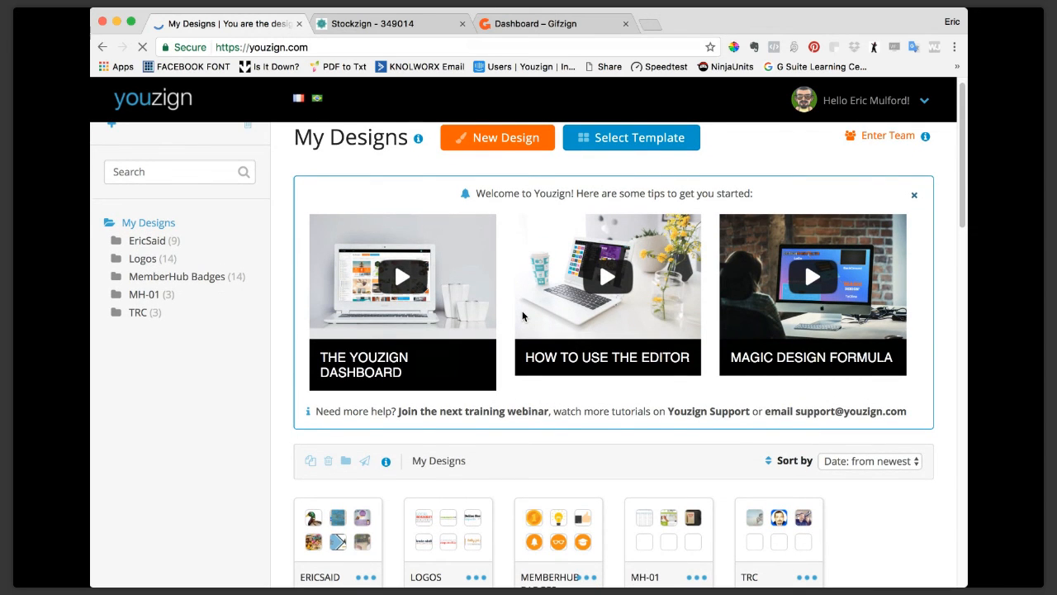
{"action": "scroll", "coordinate": [522, 317], "scroll_direction": "down", "scroll_amount": 5}
{"action": "left_click", "coordinate": [423, 393]}
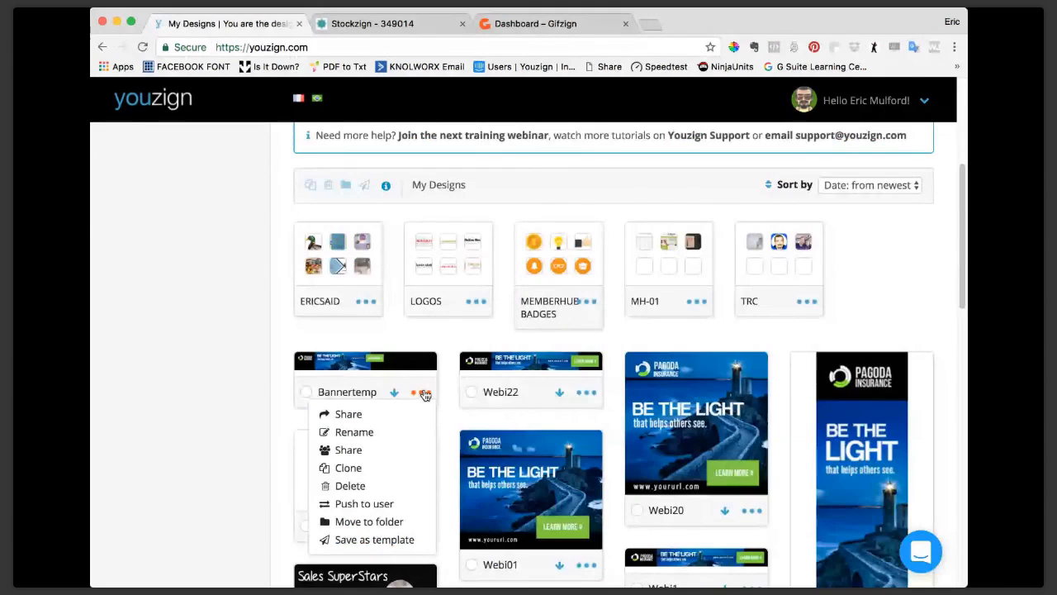
{"action": "left_click", "coordinate": [391, 540]}
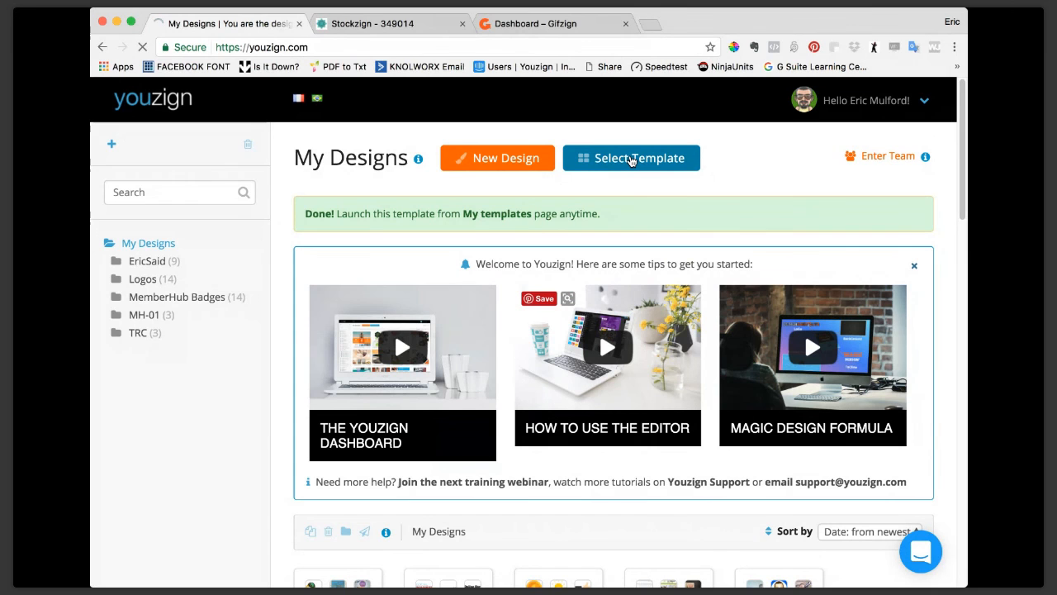
Open the template library and view the personal templates, including Bannertemp.
{"action": "left_click", "coordinate": [630, 160]}
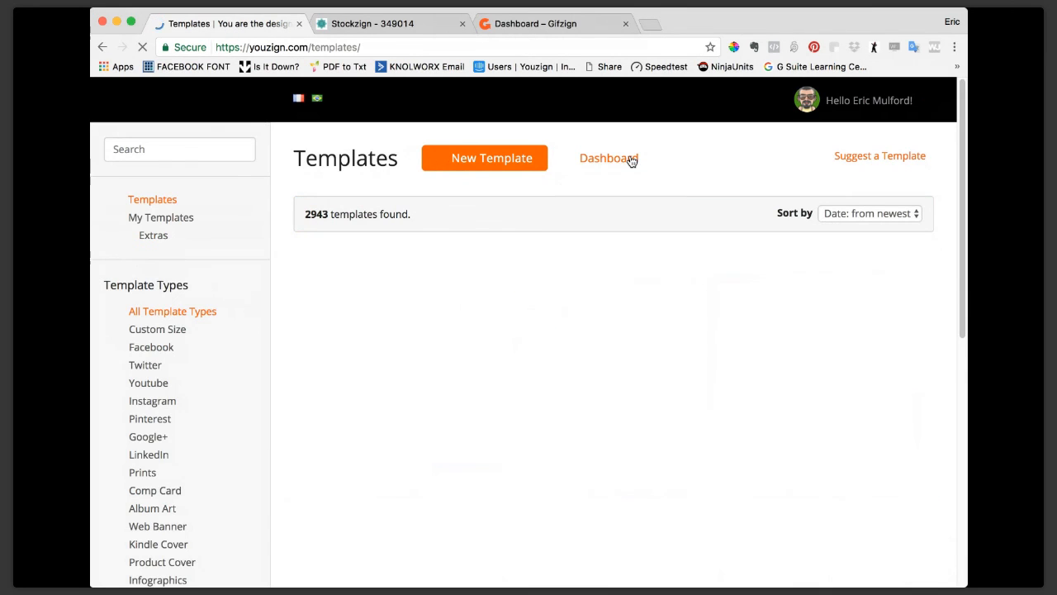
{"action": "left_click", "coordinate": [164, 220]}
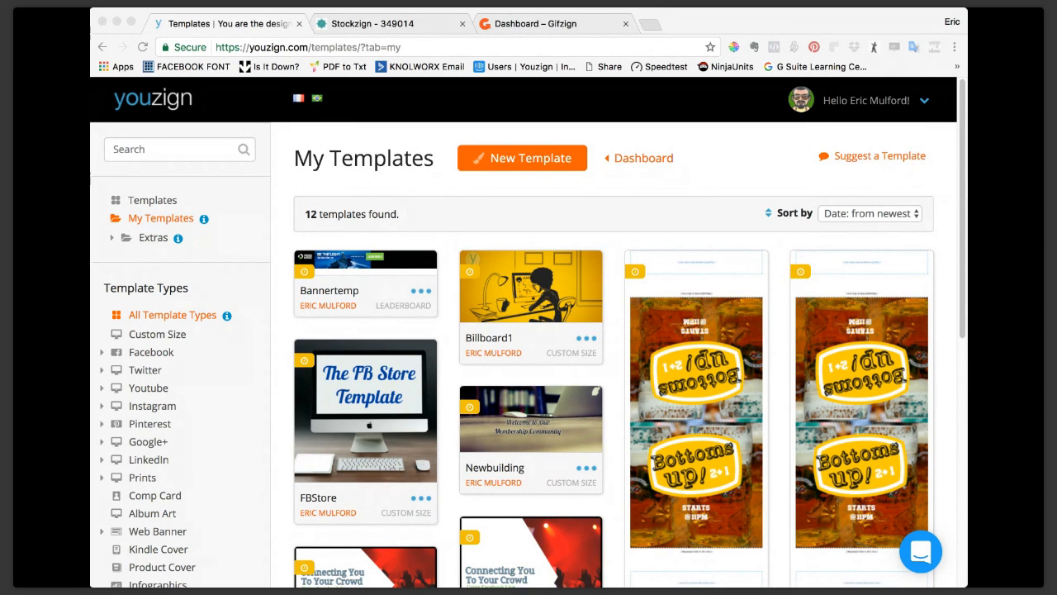
{"action": "left_click", "coordinate": [119, 177]}
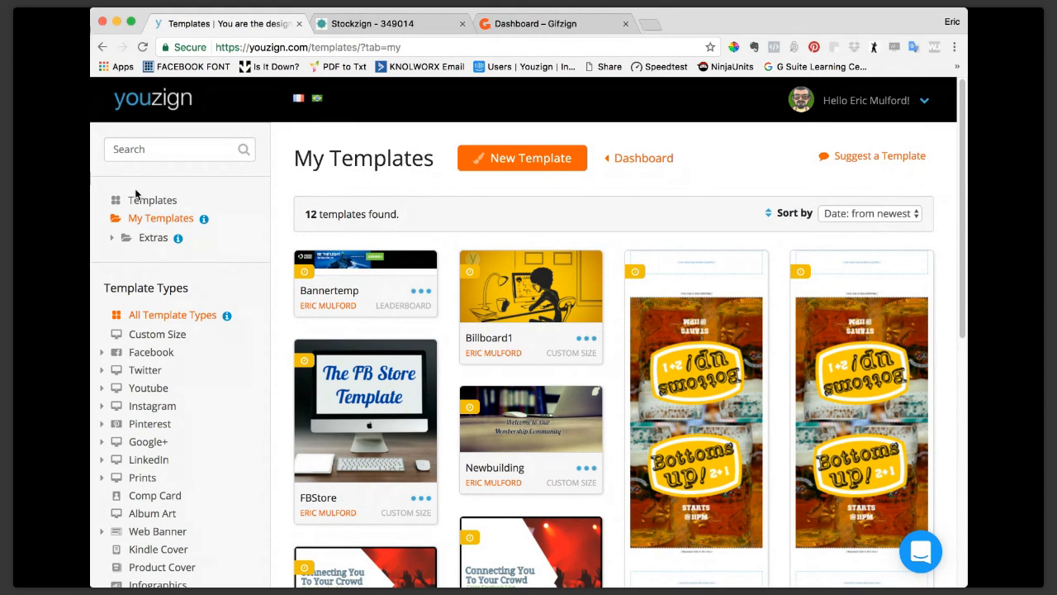
Browse the Extras templates and narrow them to the Pinterest type.
{"action": "left_click", "coordinate": [165, 223]}
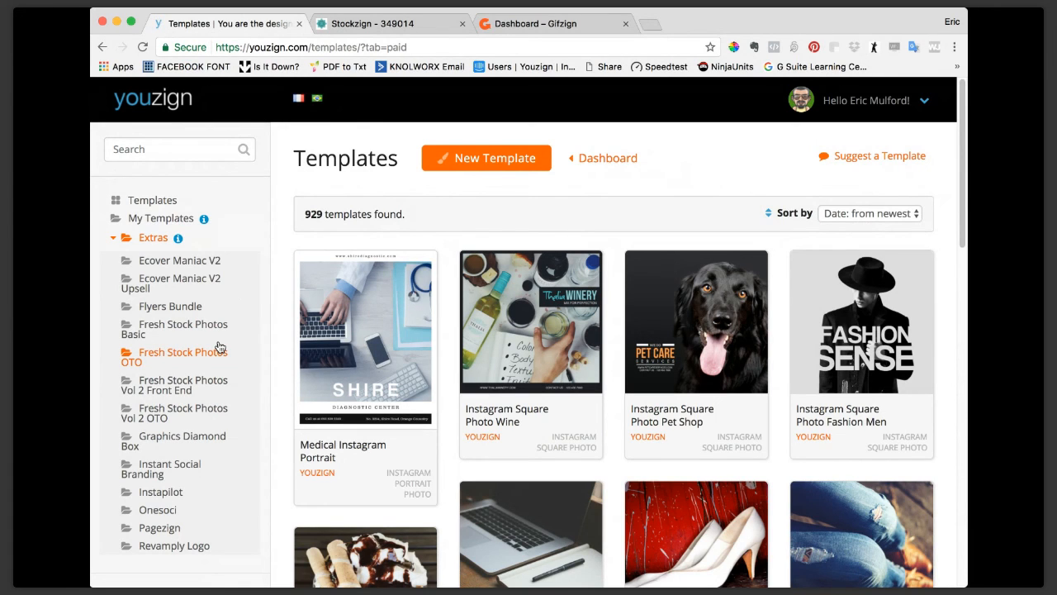
{"action": "scroll", "coordinate": [220, 347], "scroll_direction": "down", "scroll_amount": 5}
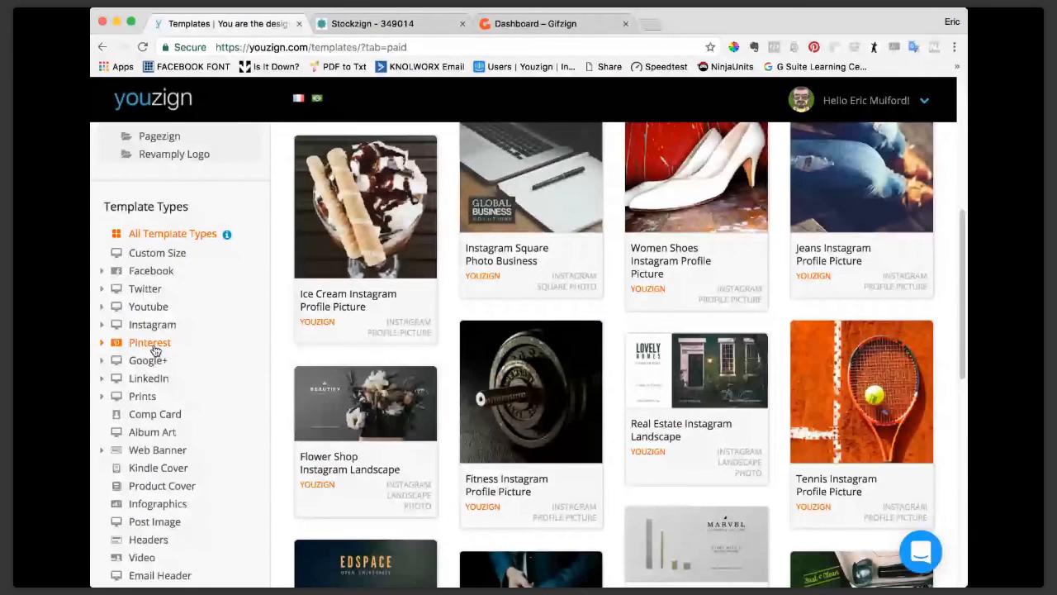
{"action": "left_click", "coordinate": [153, 346]}
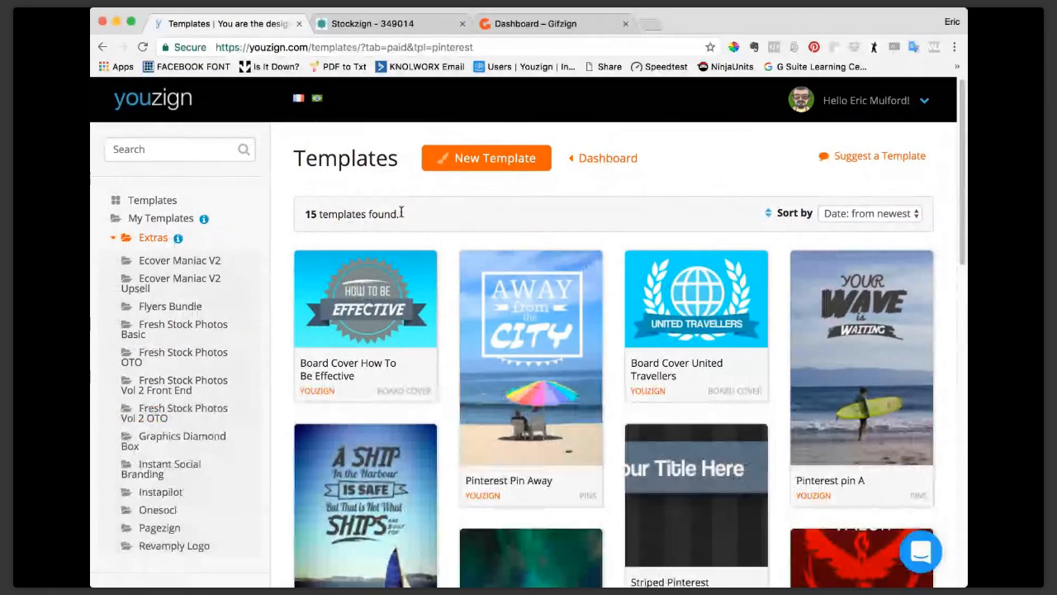
{"action": "scroll", "coordinate": [161, 363], "scroll_direction": "down", "scroll_amount": 1}
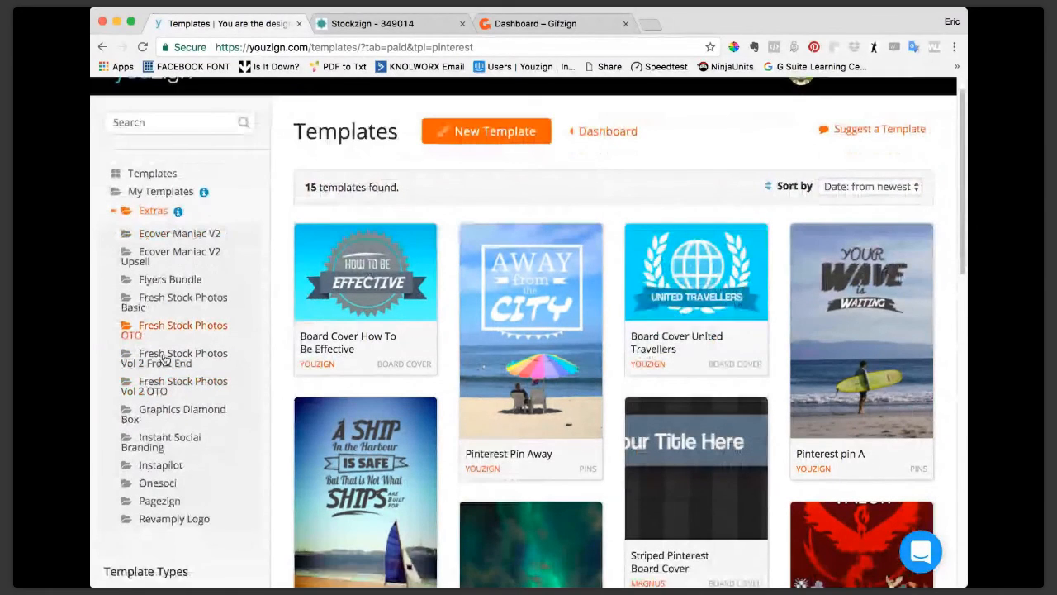
{"action": "scroll", "coordinate": [163, 359], "scroll_direction": "down", "scroll_amount": 5}
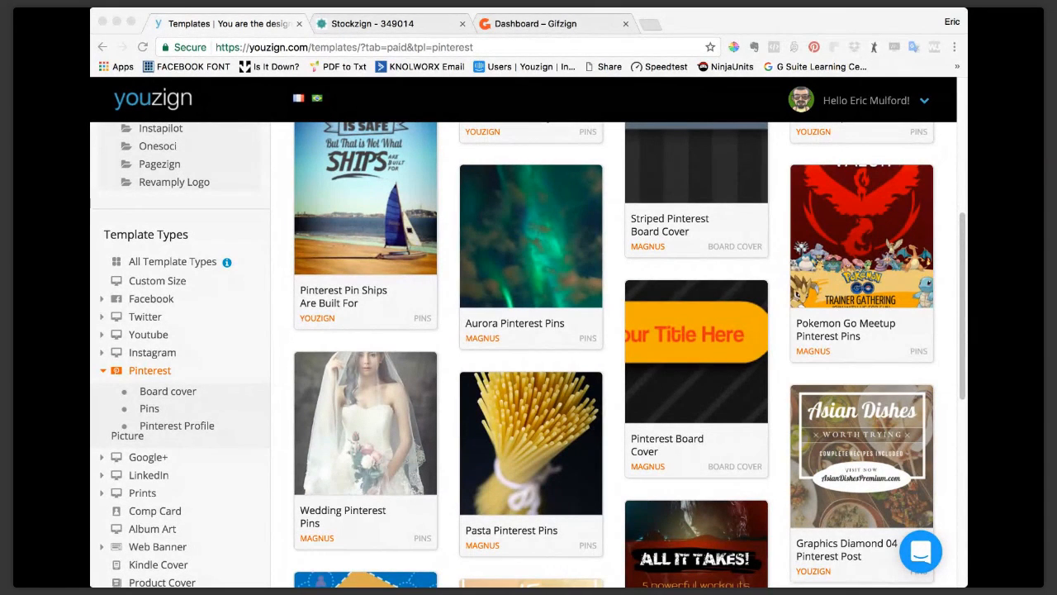
{"action": "left_click", "coordinate": [160, 219]}
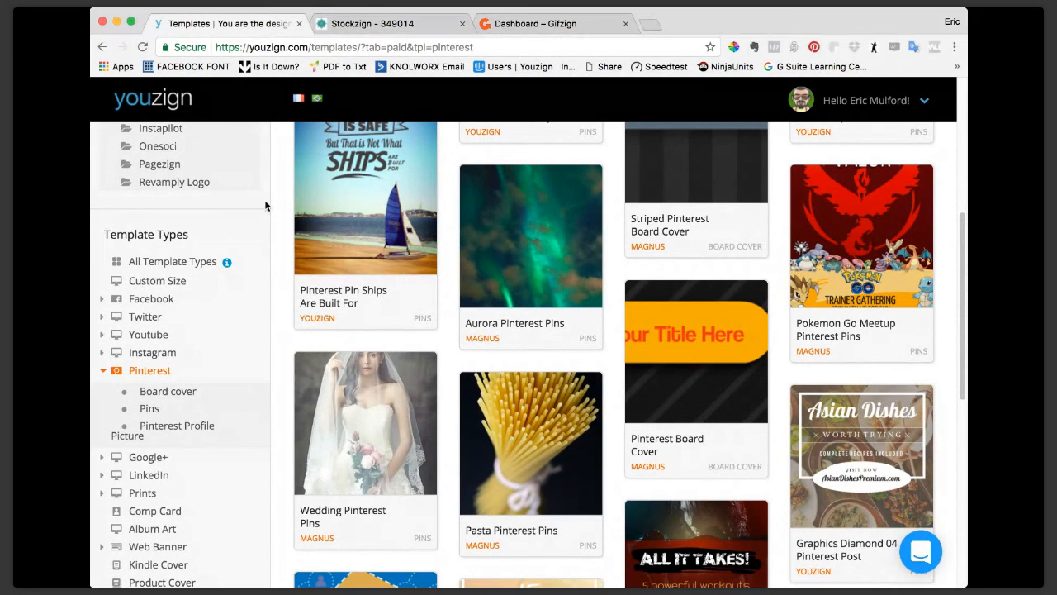
Go back to the dashboard and create a new custom size design with a 1000 x 1000 px canvas.
{"action": "scroll", "coordinate": [883, 289], "scroll_direction": "up", "scroll_amount": 5}
{"action": "left_click", "coordinate": [608, 159]}
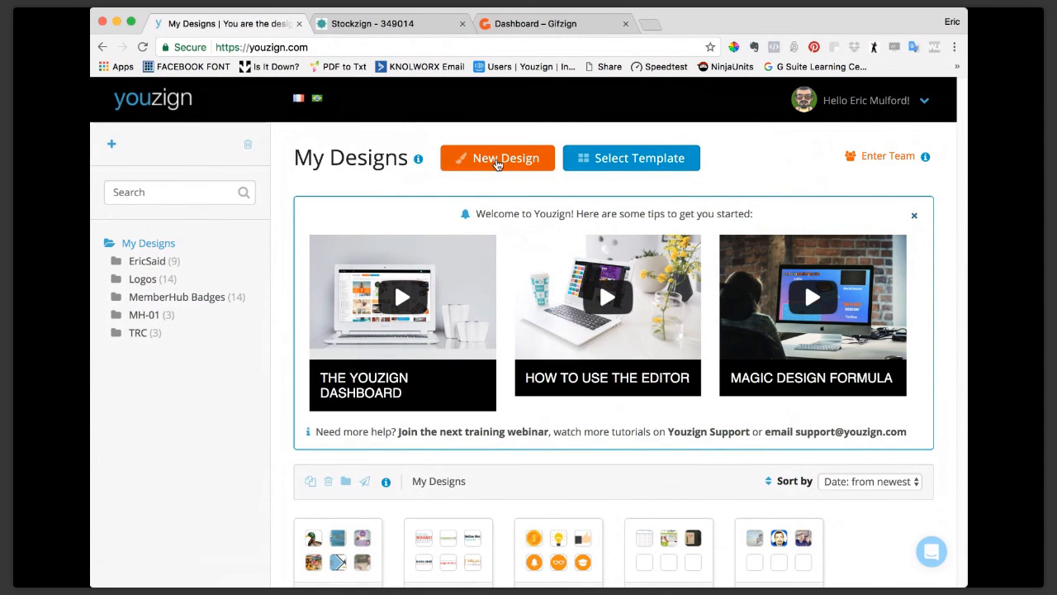
{"action": "left_click", "coordinate": [497, 162]}
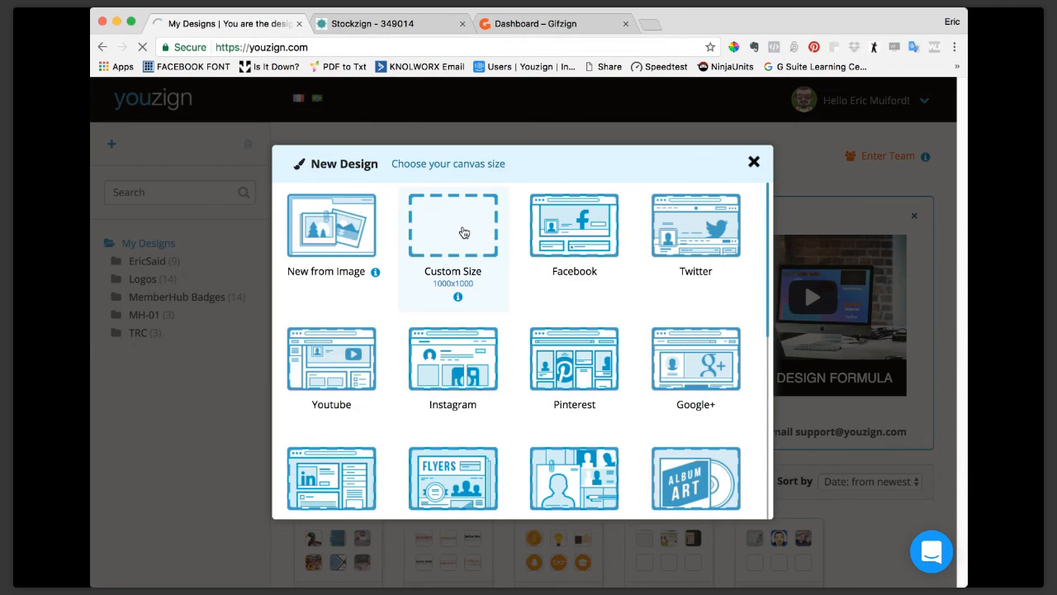
{"action": "left_click", "coordinate": [463, 233]}
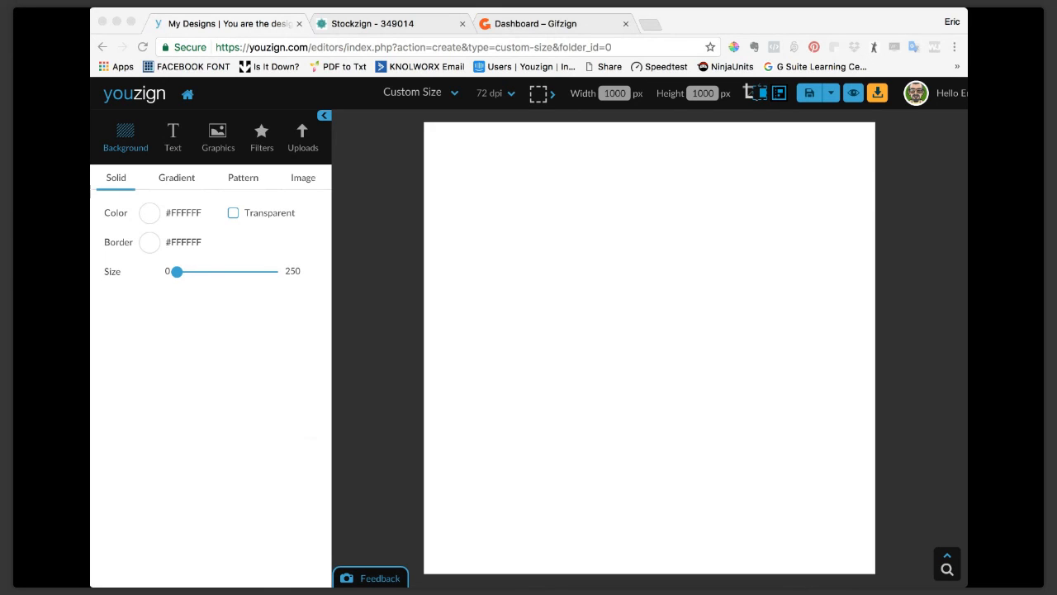
{"action": "left_click", "coordinate": [126, 382]}
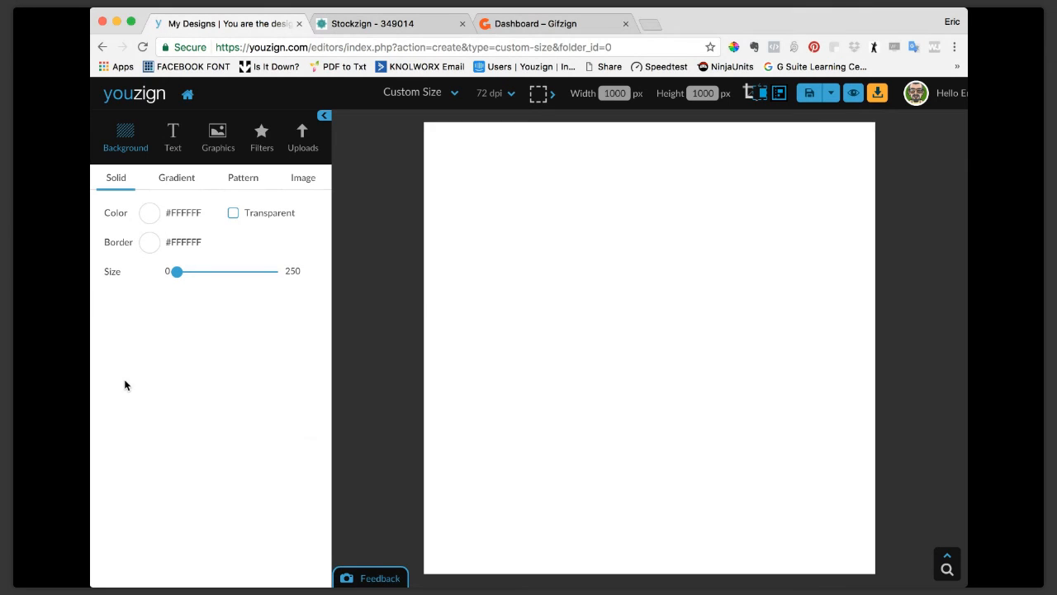
Find the background-free cutout of the man in profile among the uploaded images and add it to the canvas.
{"action": "left_click", "coordinate": [304, 140]}
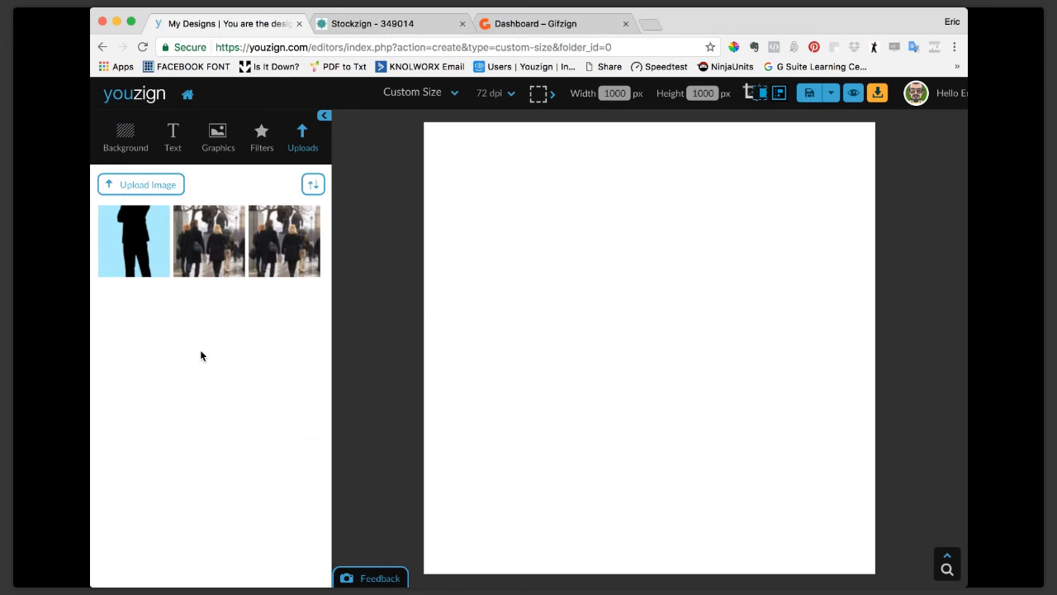
{"action": "scroll", "coordinate": [208, 359], "scroll_direction": "down", "scroll_amount": 5}
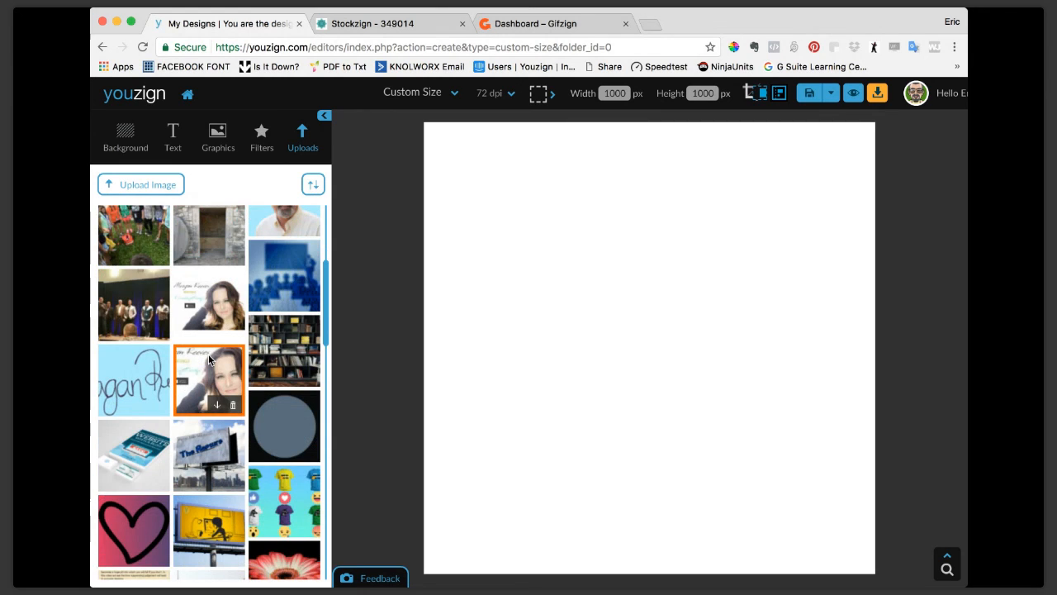
{"action": "scroll", "coordinate": [209, 359], "scroll_direction": "down", "scroll_amount": 4}
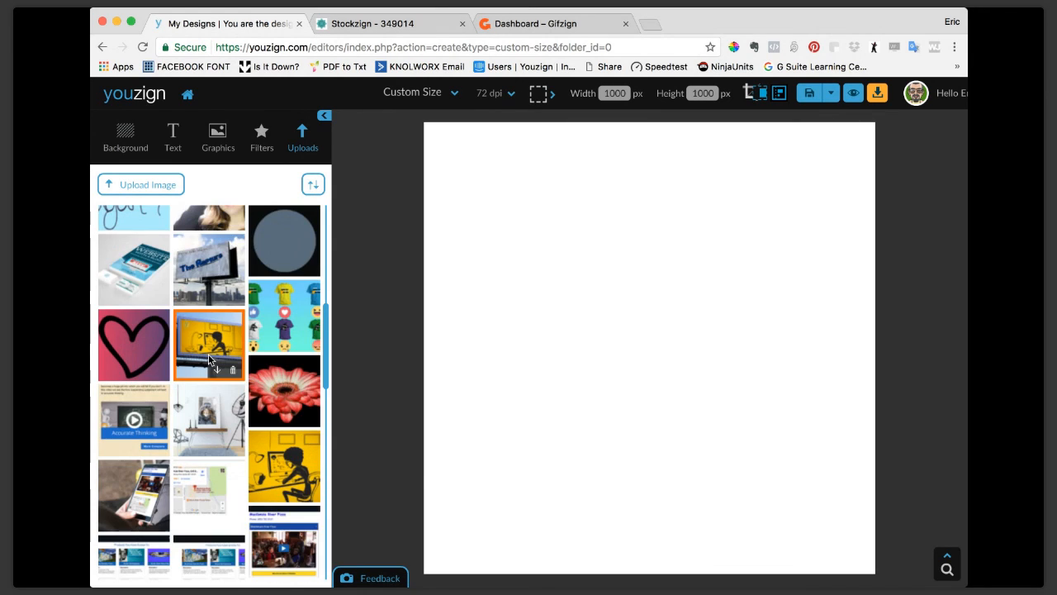
{"action": "scroll", "coordinate": [208, 359], "scroll_direction": "down", "scroll_amount": 3}
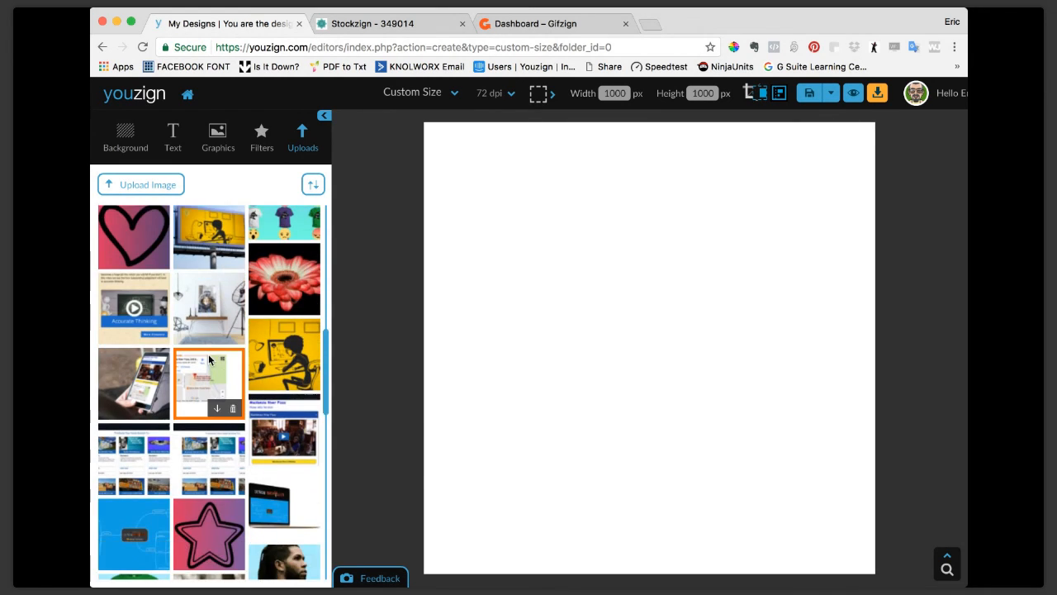
{"action": "scroll", "coordinate": [208, 359], "scroll_direction": "down", "scroll_amount": 3}
{"action": "scroll", "coordinate": [208, 359], "scroll_direction": "down", "scroll_amount": 2}
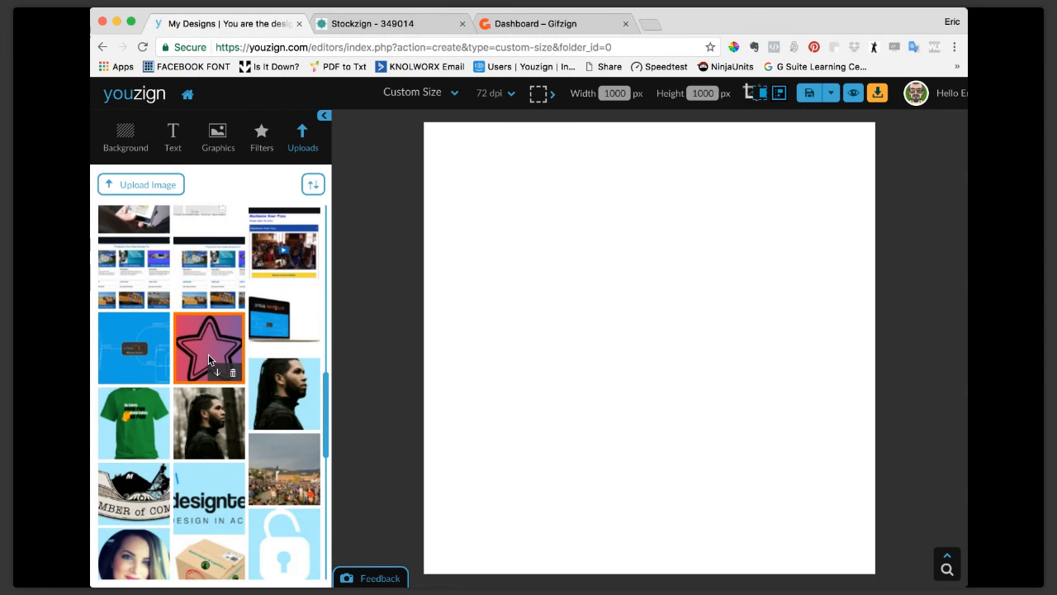
{"action": "left_click", "coordinate": [277, 379]}
Enlarge the man's cutout and position it in the upper middle of the canvas.
{"action": "left_click_drag", "start_coordinate": [656, 327], "coordinate": [645, 265]}
{"action": "left_click_drag", "start_coordinate": [687, 219], "coordinate": [795, 153]}
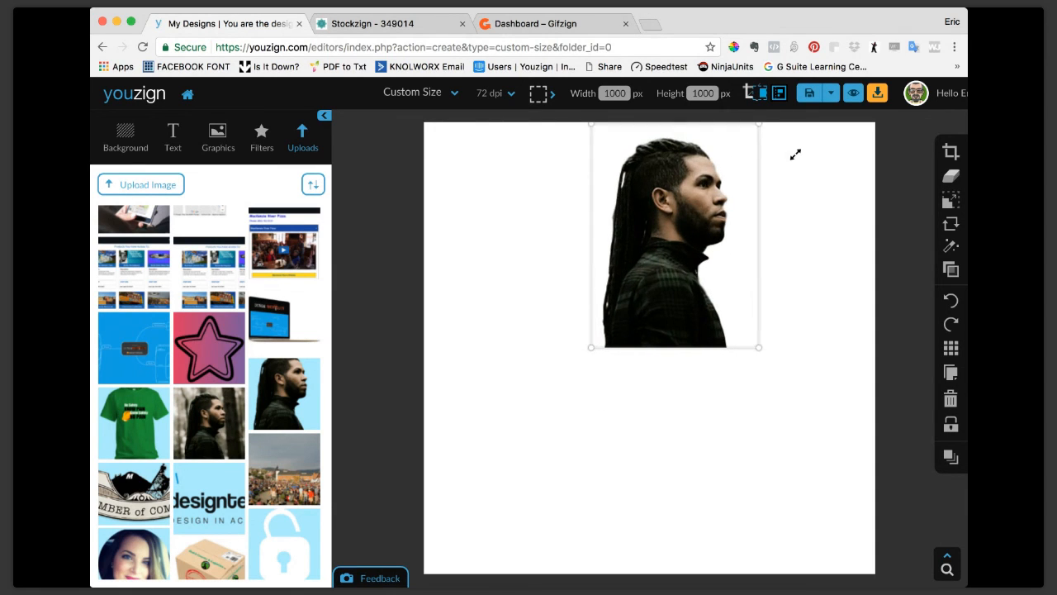
{"action": "left_click_drag", "start_coordinate": [681, 204], "coordinate": [659, 263]}
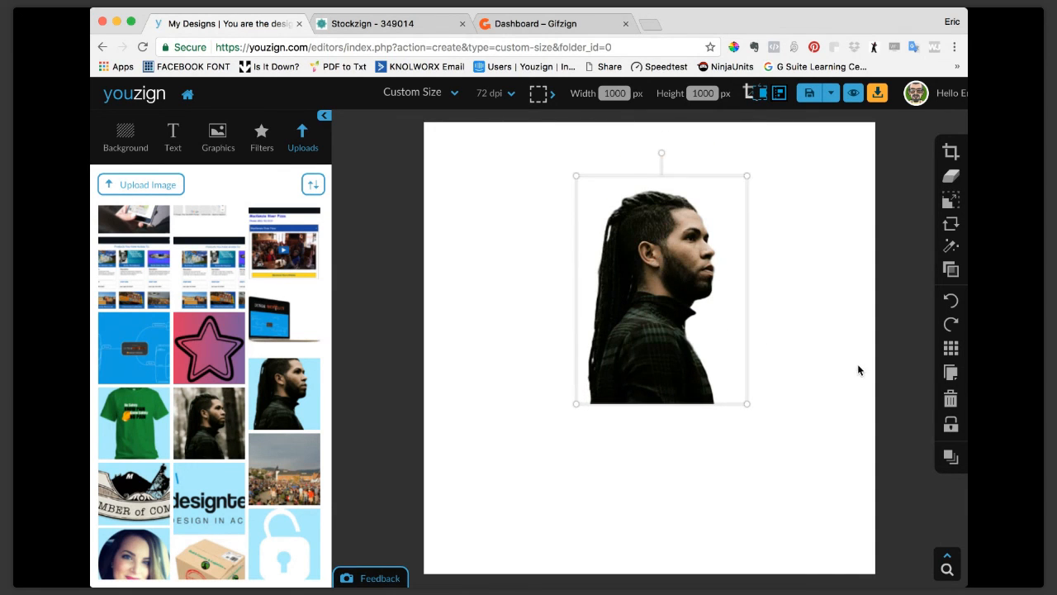
Duplicate the man's cutout, flip the copy vertically and place it directly beneath the original as a mirrored reflection.
{"action": "left_click", "coordinate": [951, 376]}
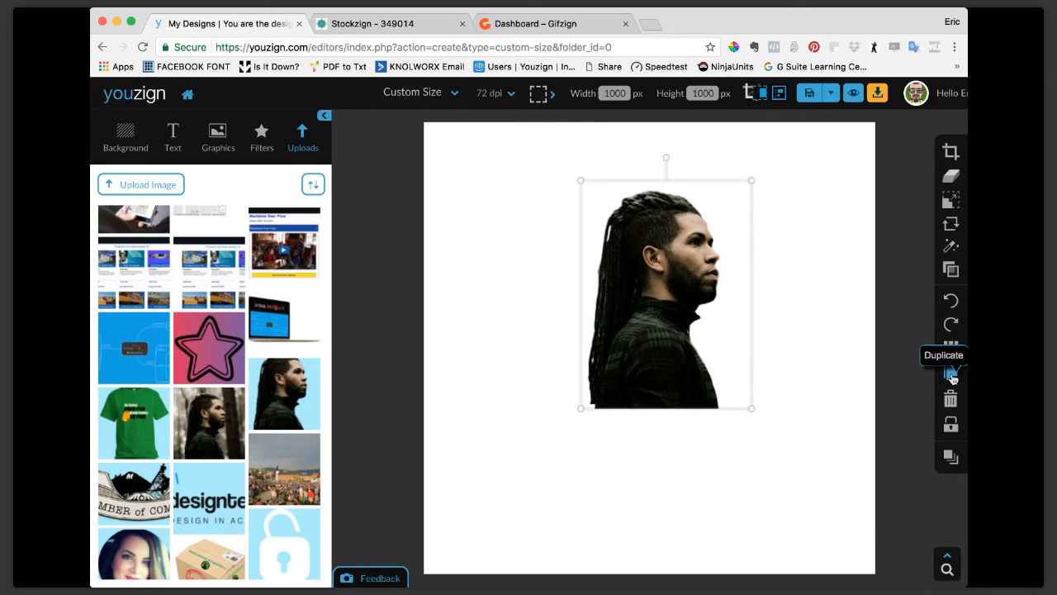
{"action": "left_click", "coordinate": [955, 466]}
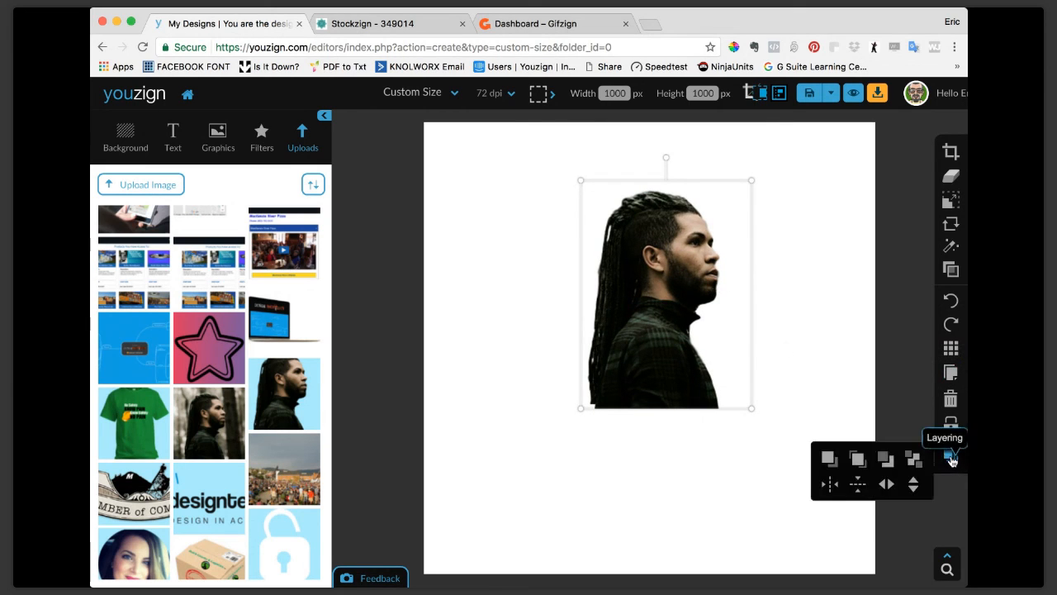
{"action": "left_click", "coordinate": [914, 485]}
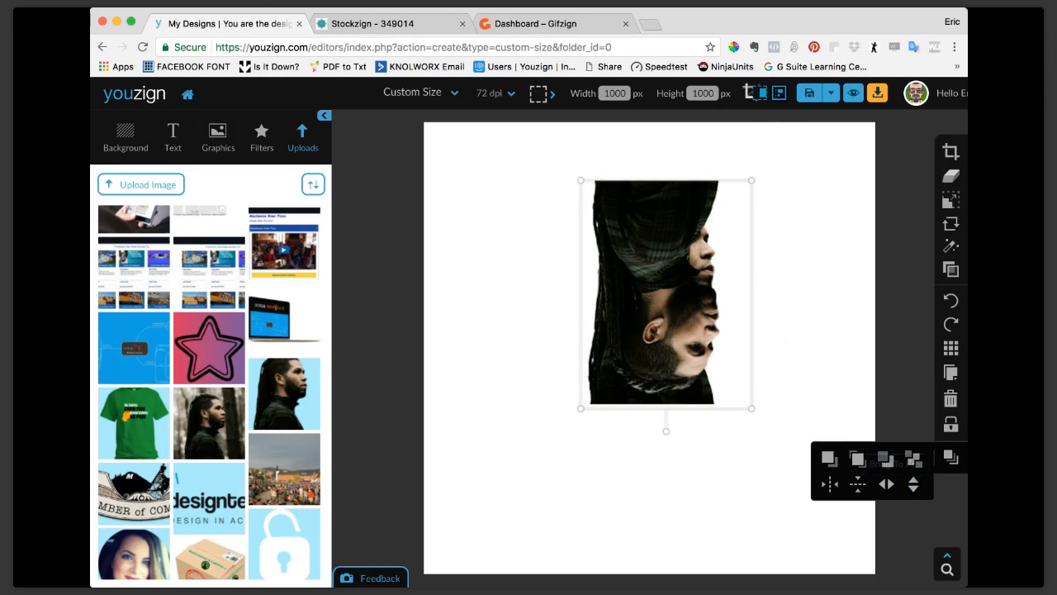
{"action": "left_click_drag", "start_coordinate": [675, 240], "coordinate": [670, 463]}
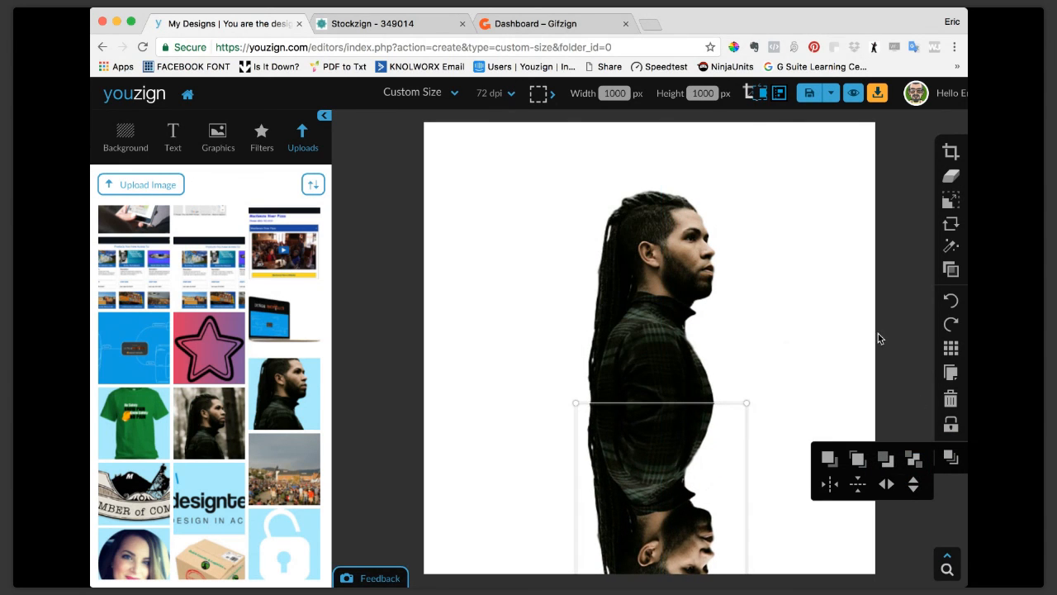
Move the upright cutout and its mirrored copy up the canvas so the whole reflection fits, keeping the two edges aligned.
{"action": "left_click", "coordinate": [833, 342]}
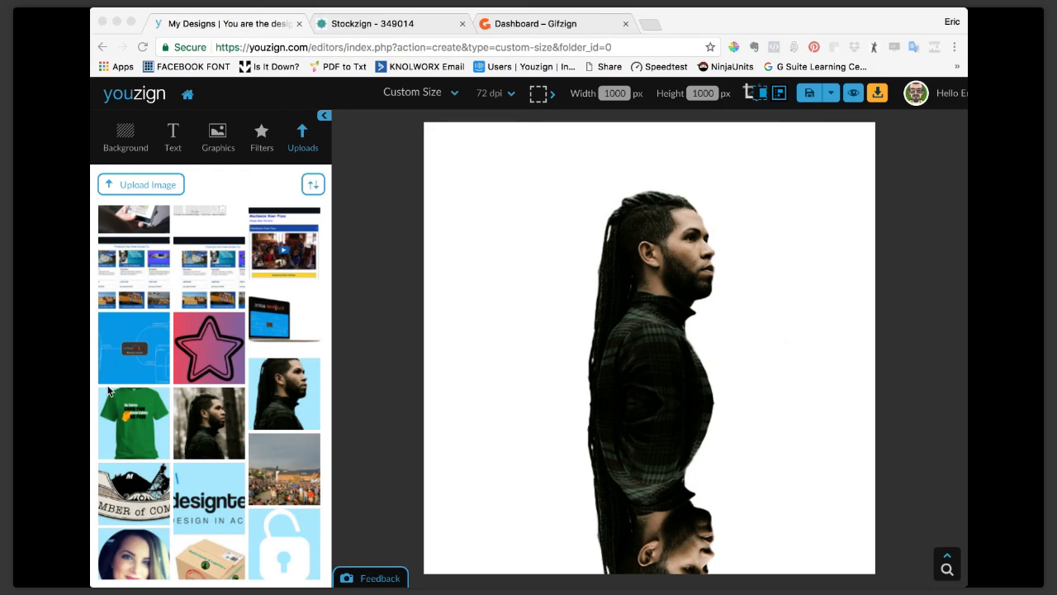
{"action": "left_click", "coordinate": [513, 356]}
{"action": "left_click", "coordinate": [667, 325]}
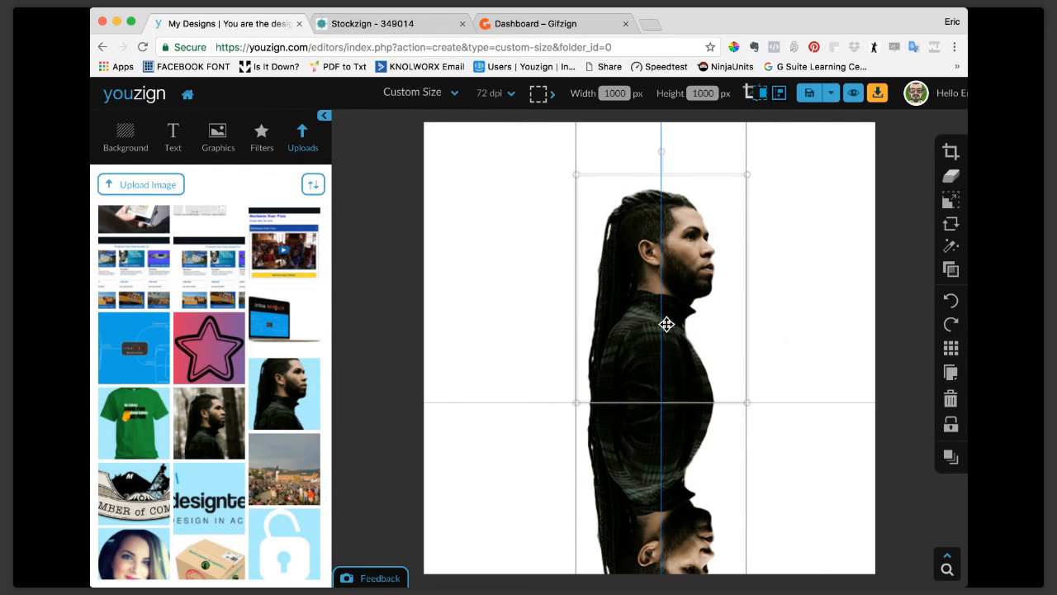
{"action": "left_click_drag", "start_coordinate": [667, 325], "coordinate": [659, 272]}
{"action": "left_click", "coordinate": [678, 438]}
{"action": "left_click_drag", "start_coordinate": [678, 439], "coordinate": [674, 388]}
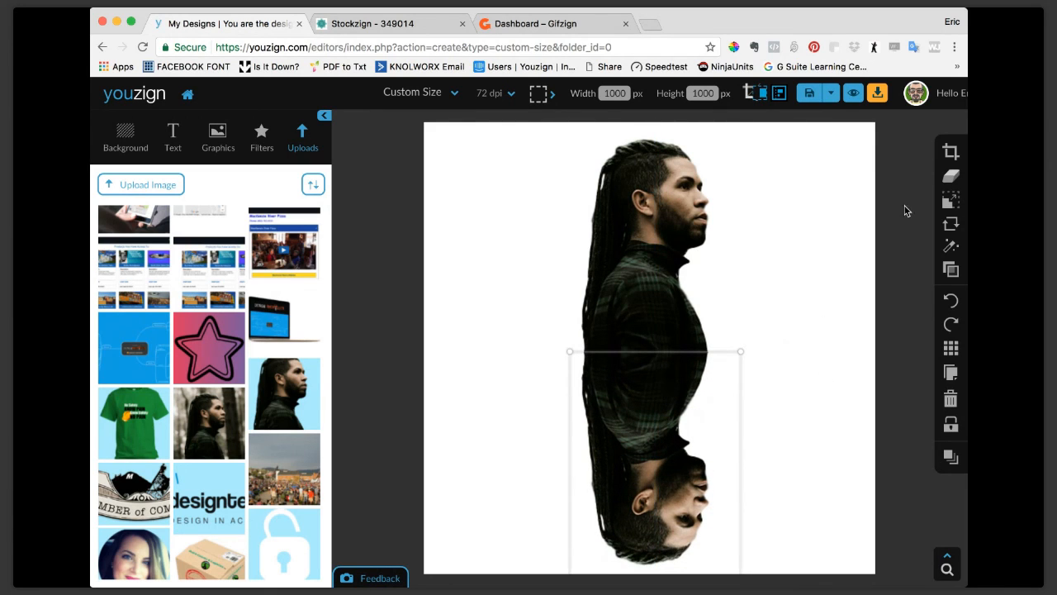
Lower the opacity of the mirrored copy so it looks like a faded reflection.
{"action": "left_click", "coordinate": [951, 269]}
{"action": "left_click_drag", "start_coordinate": [914, 273], "coordinate": [861, 276]}
{"action": "left_click", "coordinate": [820, 211]}
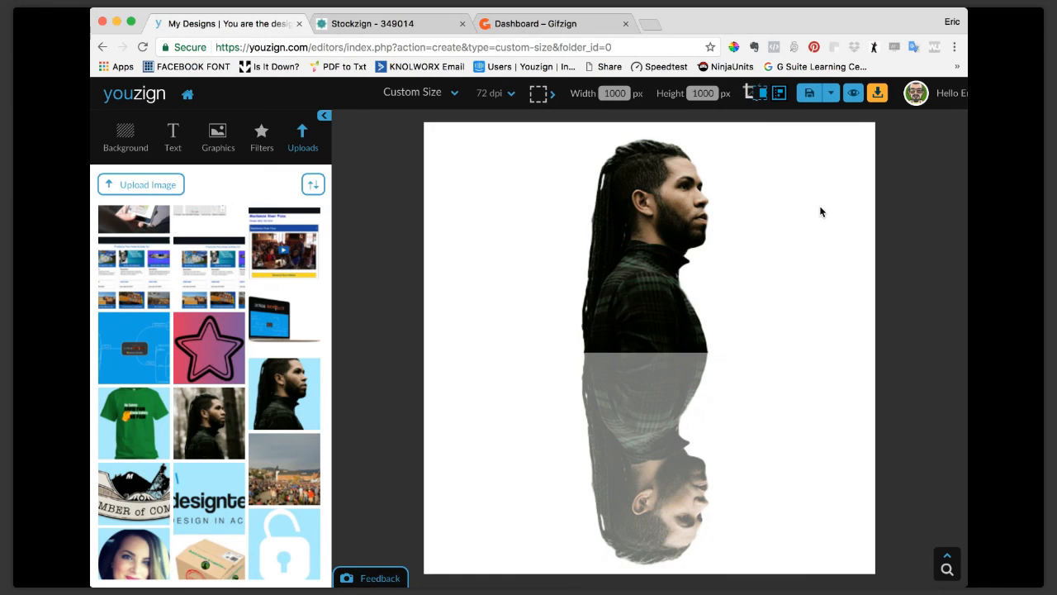
Tilt the faded reflection slightly counterclockwise and reposition it against the base of the original cutout.
{"action": "left_click", "coordinate": [727, 484]}
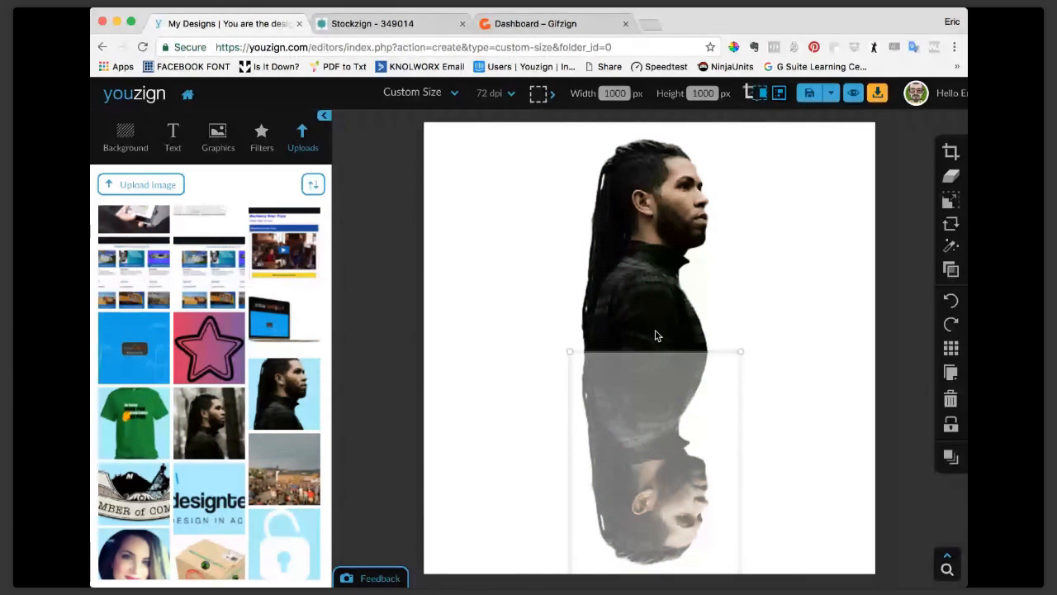
{"action": "left_click_drag", "start_coordinate": [675, 411], "coordinate": [676, 410]}
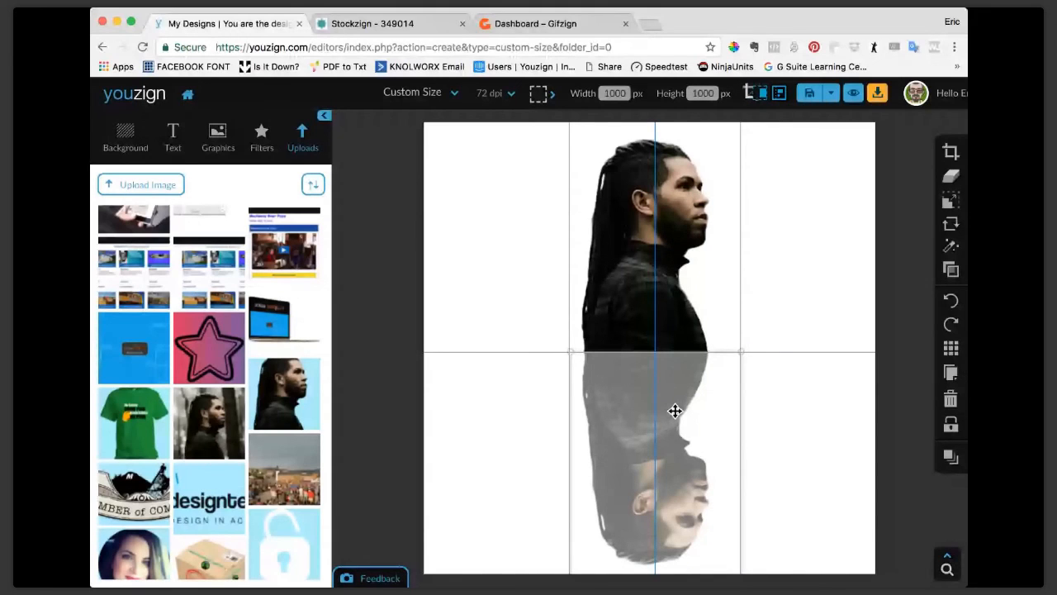
{"action": "left_click_drag", "start_coordinate": [675, 410], "coordinate": [657, 443]}
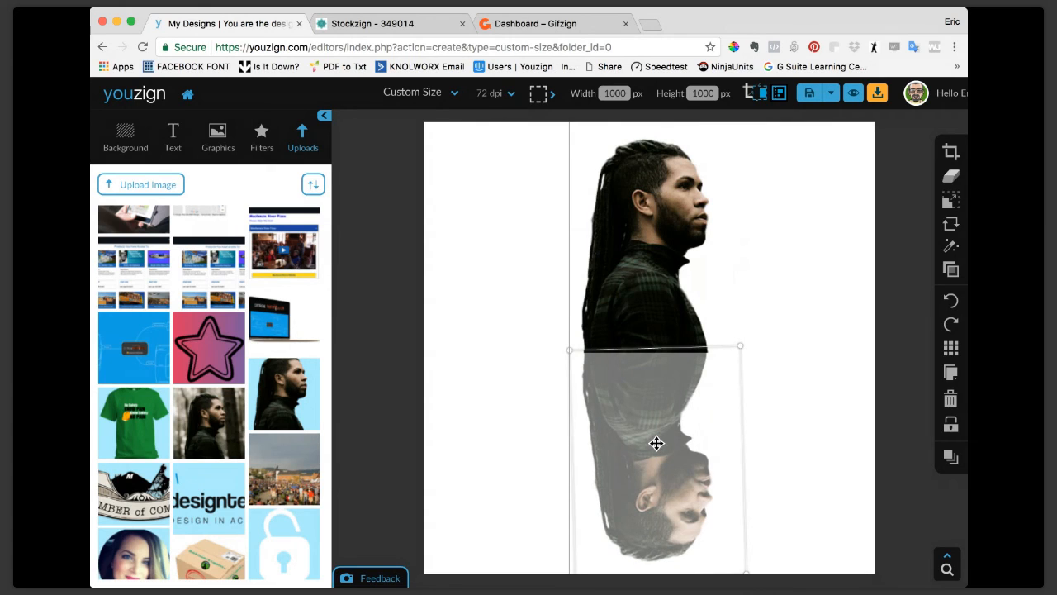
{"action": "left_click", "coordinate": [839, 316]}
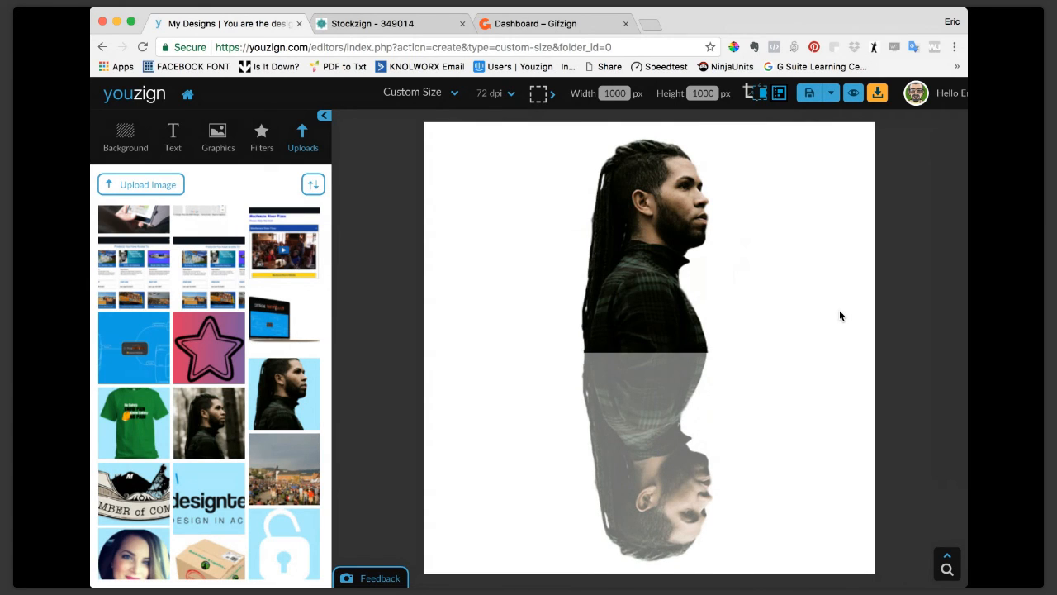